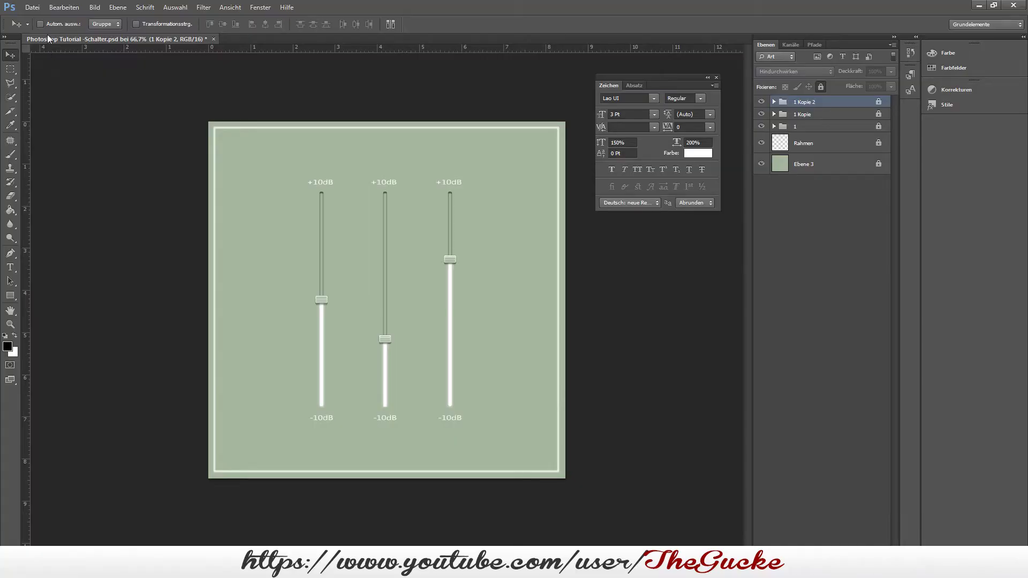
Step: Open the Datei (File) menu while the finished three-slider artwork is on screen
click(32, 8)
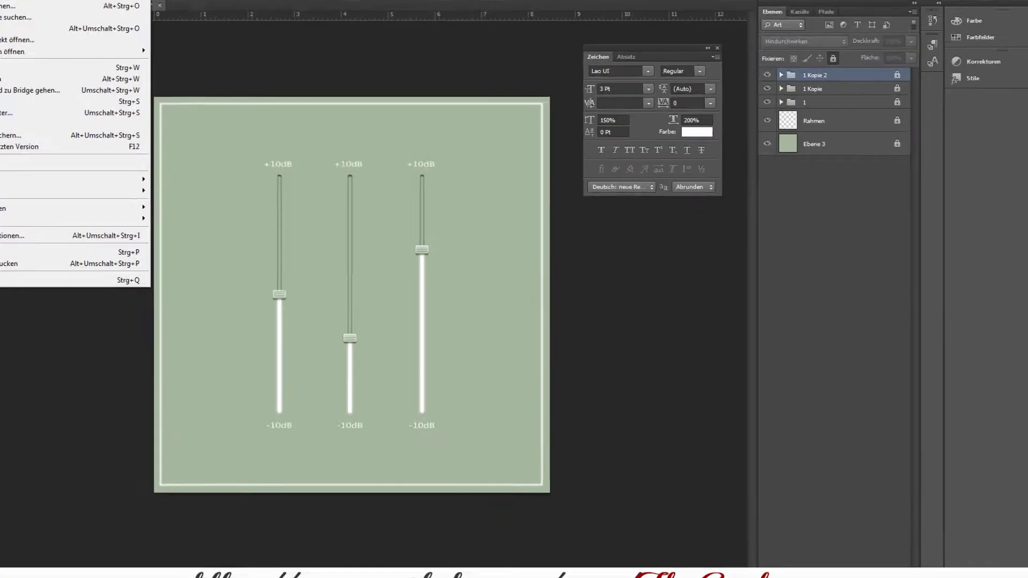
Step: Make a new transparent 16-bit document, 1000×1000 px at 300 ppi
click(30, 21)
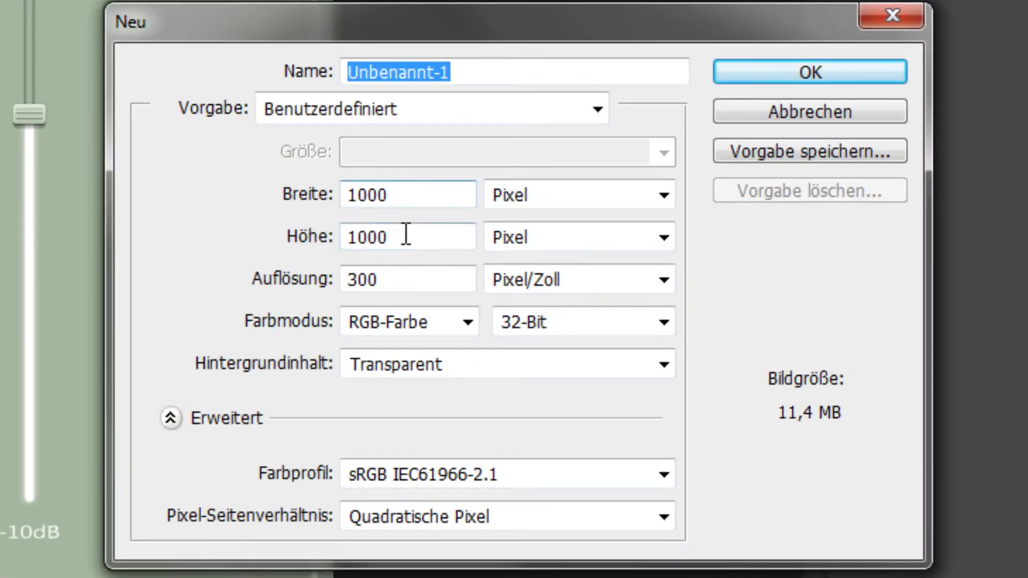
click(631, 324)
click(628, 387)
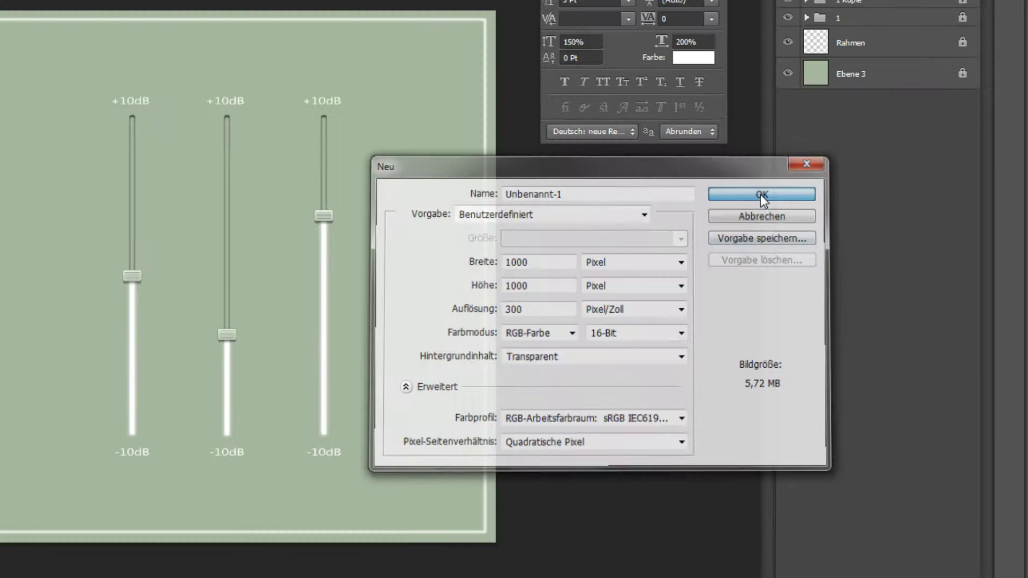
click(760, 194)
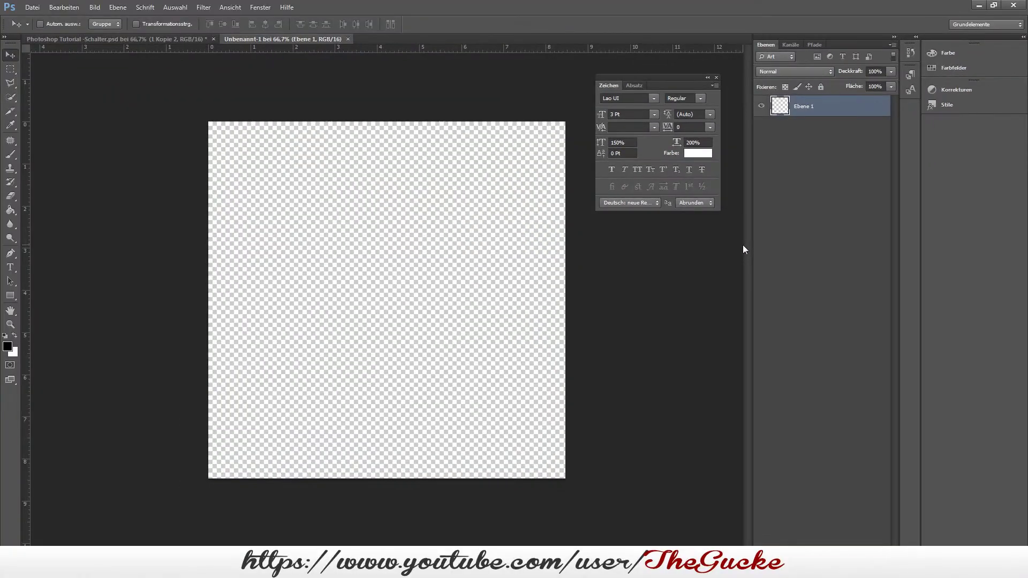
Step: Paint-bucket fill the canvas with sage green #a5b79f and lock that layer
click(11, 210)
click(7, 347)
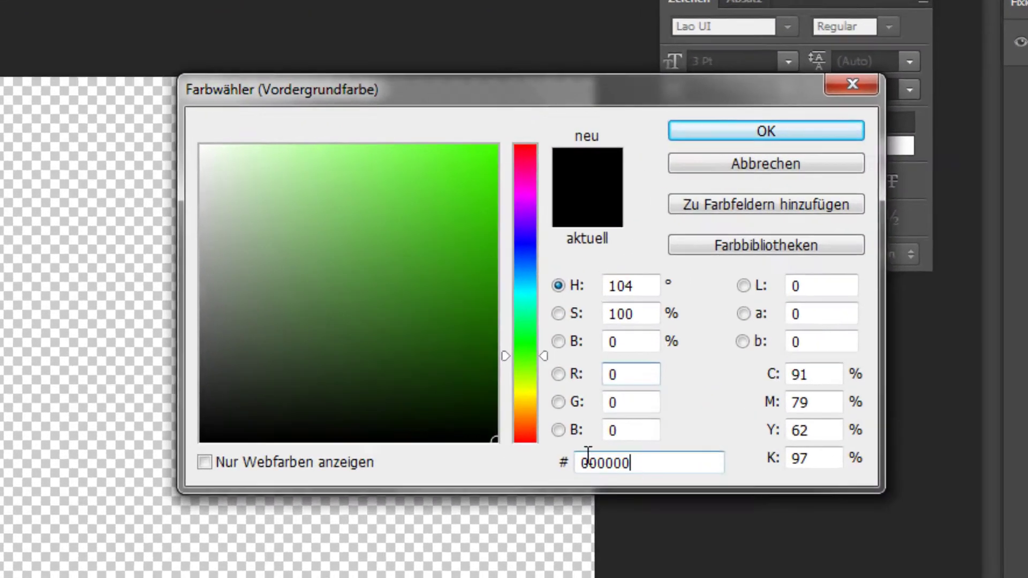
double_click(573, 368)
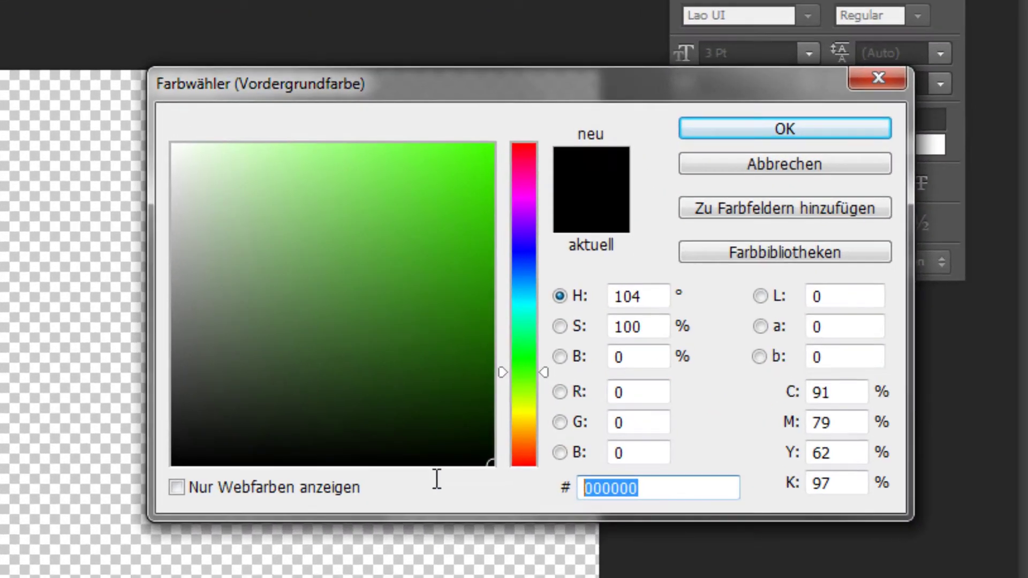
text(a)
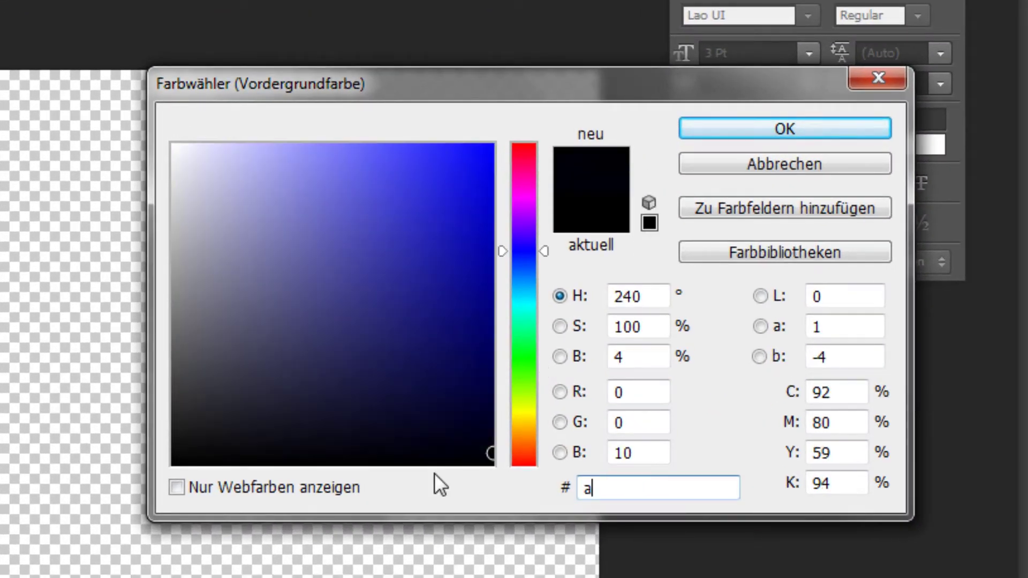
text(5)
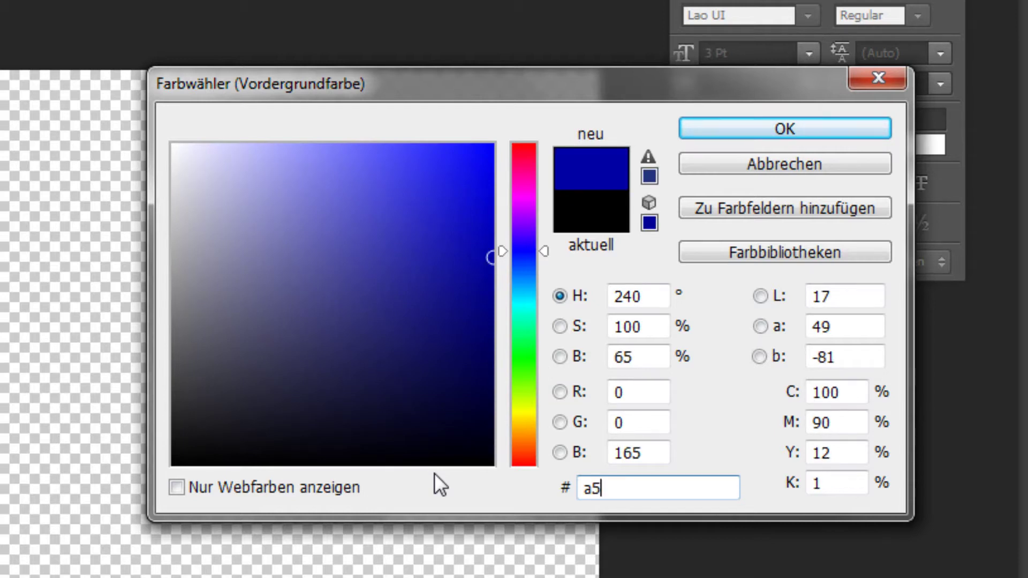
text(b7)
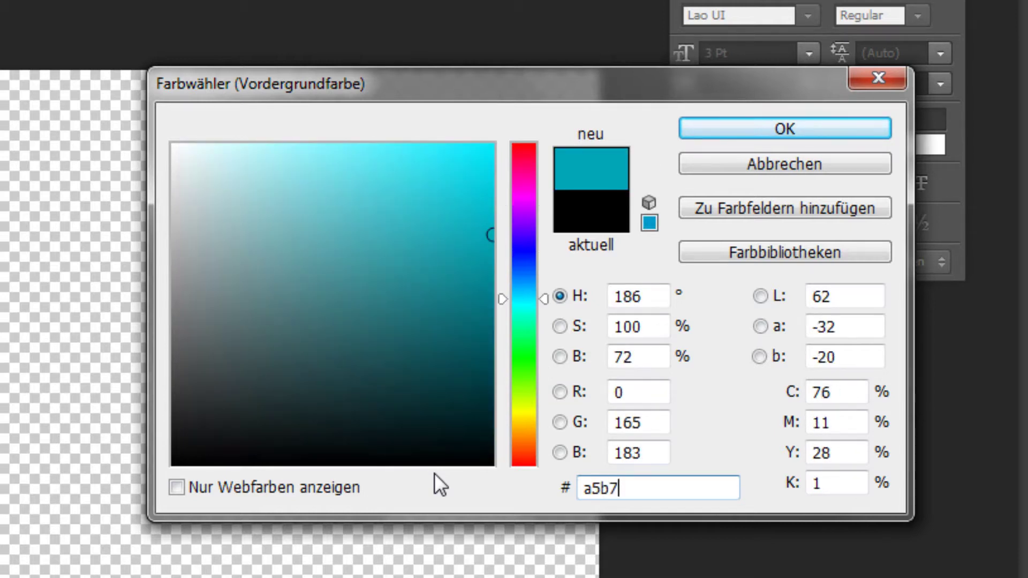
text(9f)
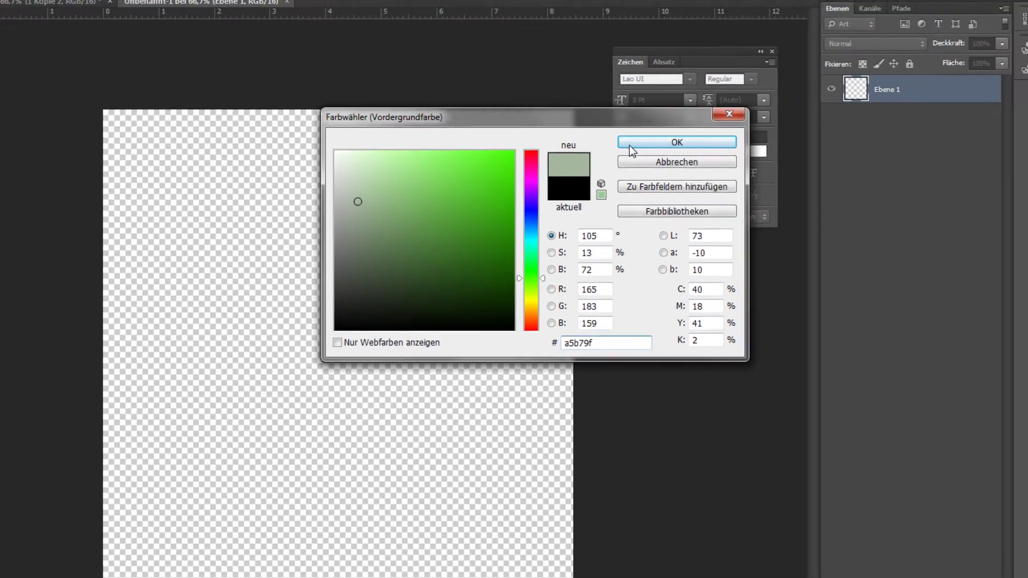
click(643, 140)
click(536, 231)
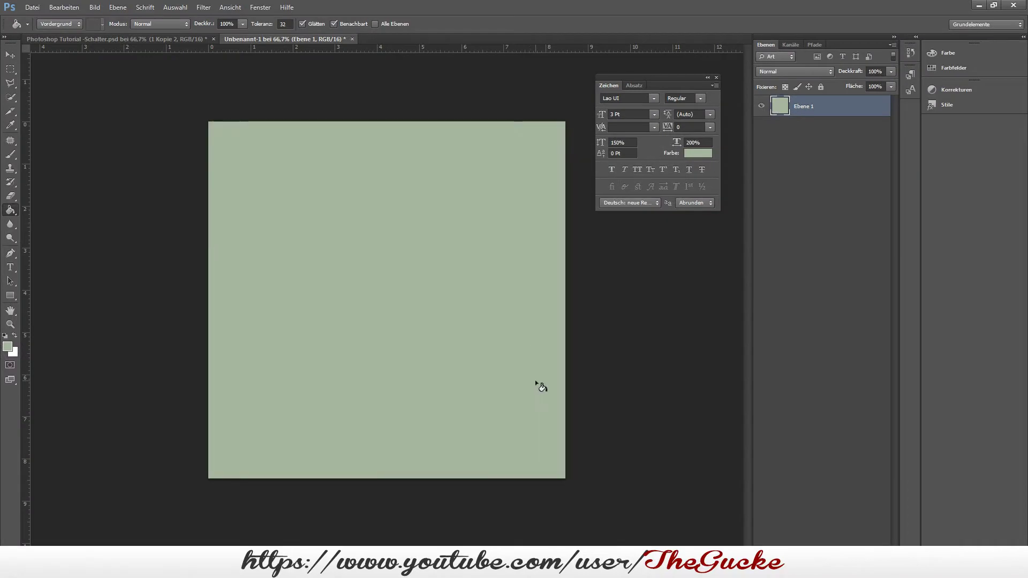
click(821, 87)
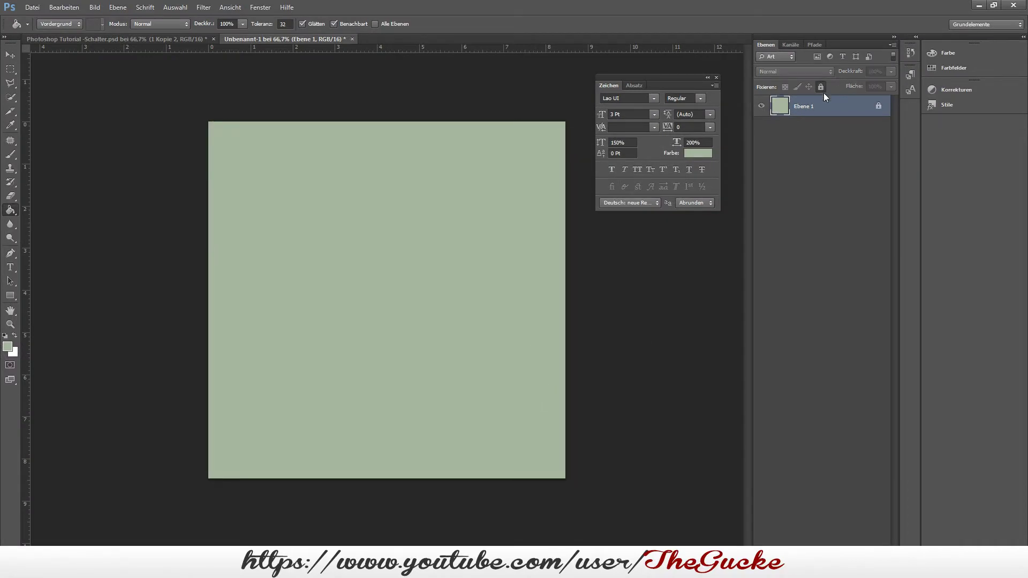
Step: On a new layer, draw a tall thin rounded-rectangle bar left of centre
click(853, 553)
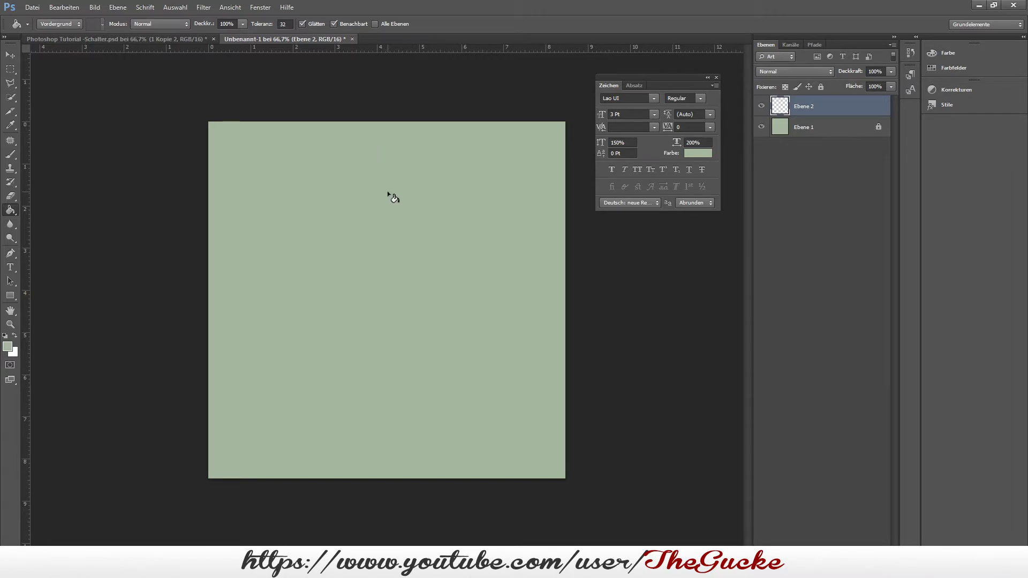
click(10, 295)
click(47, 304)
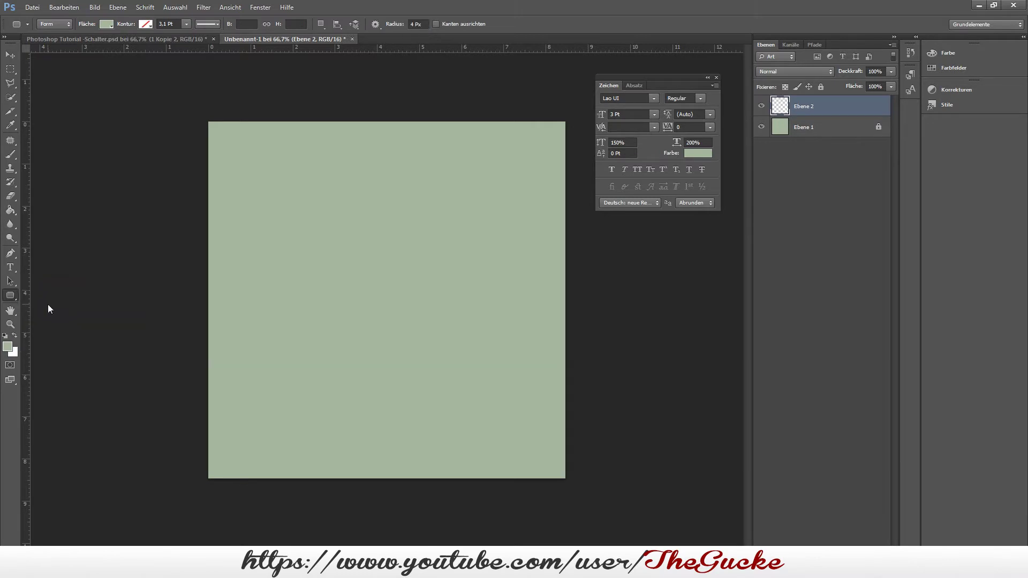
drag(299, 179, 309, 192)
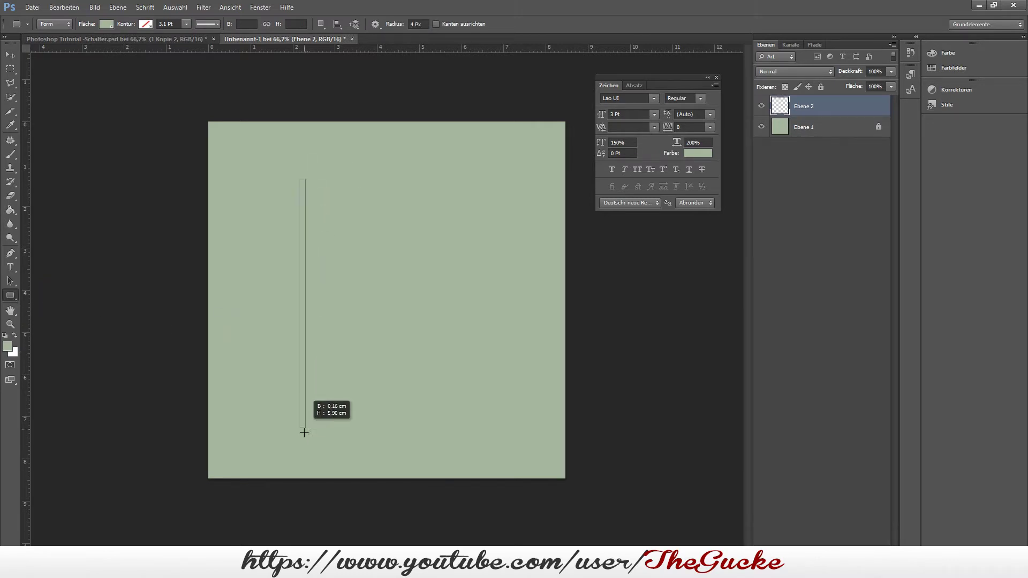
drag(311, 305, 305, 438)
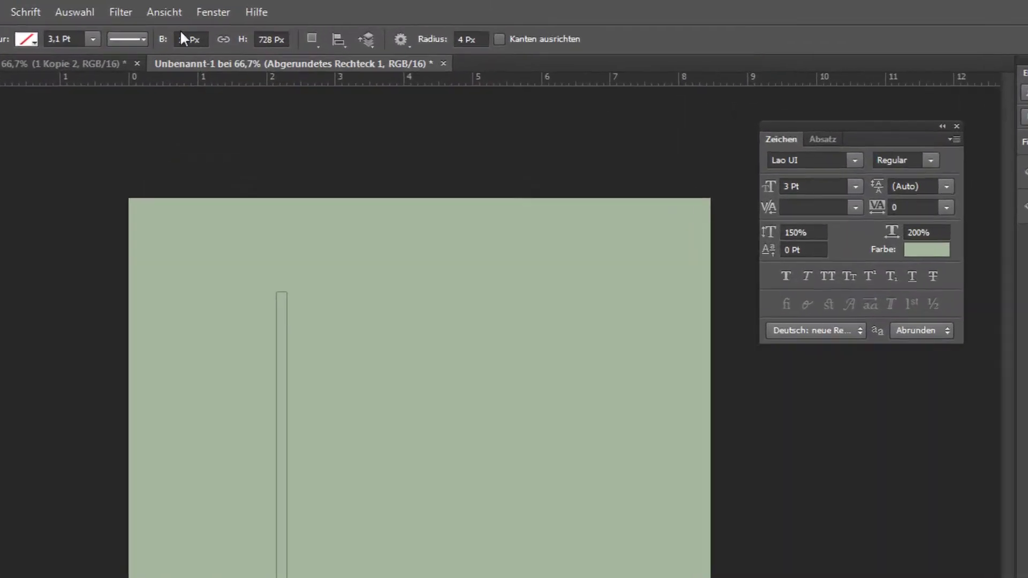
Step: Resize the bar to 10 px wide and 600 px high
click(241, 26)
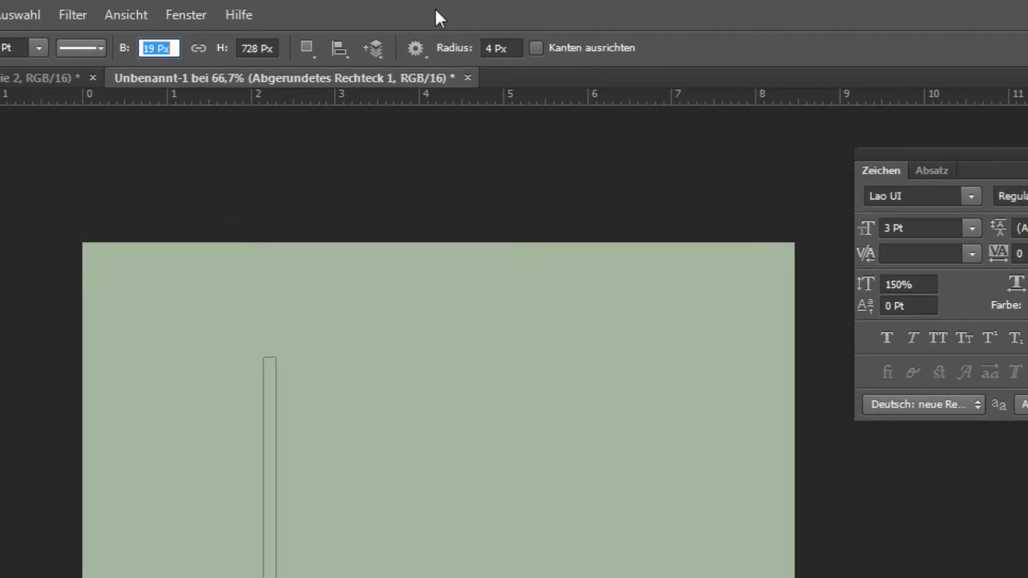
text(10)
key(Tab)
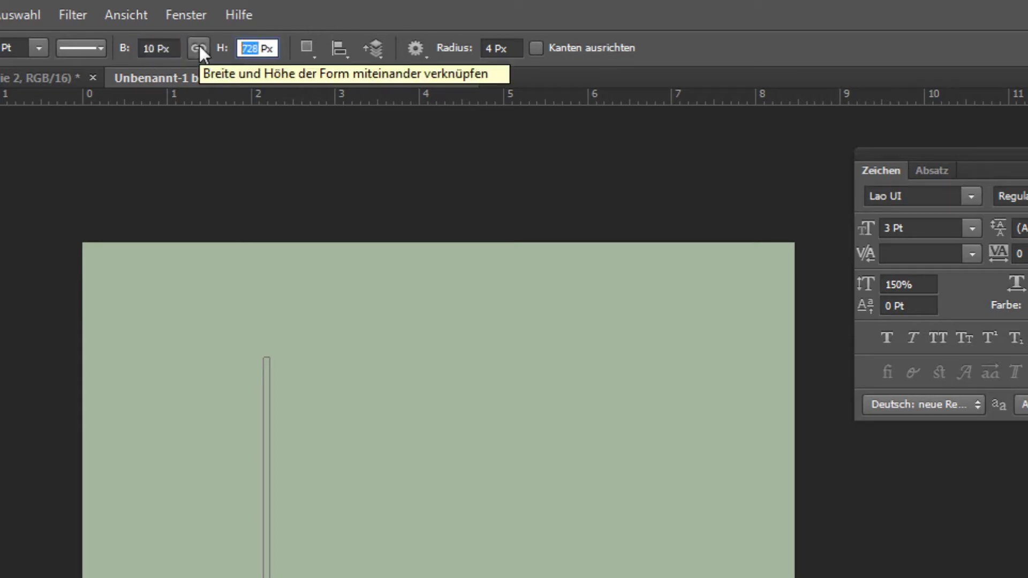
text(600)
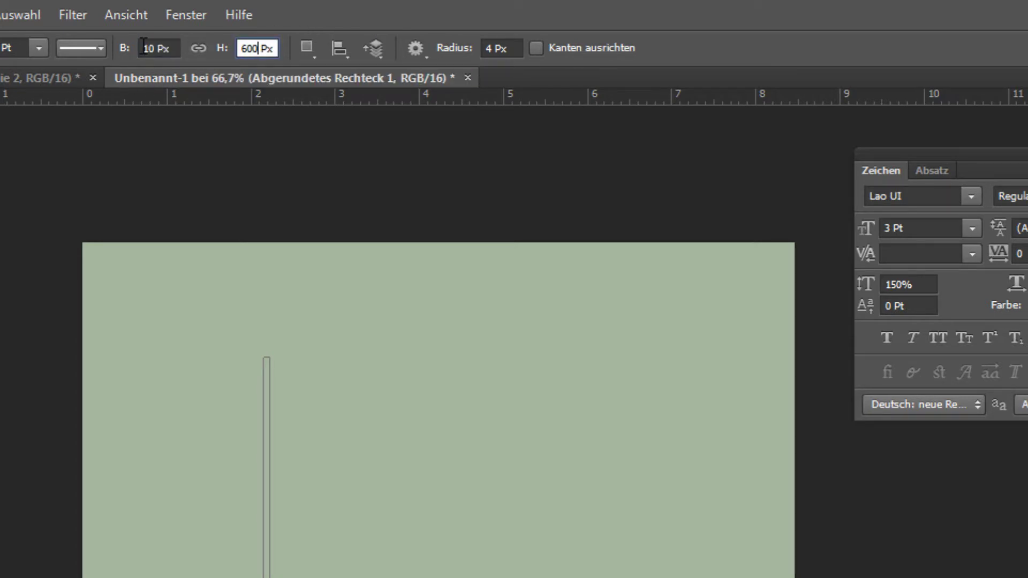
text(v)
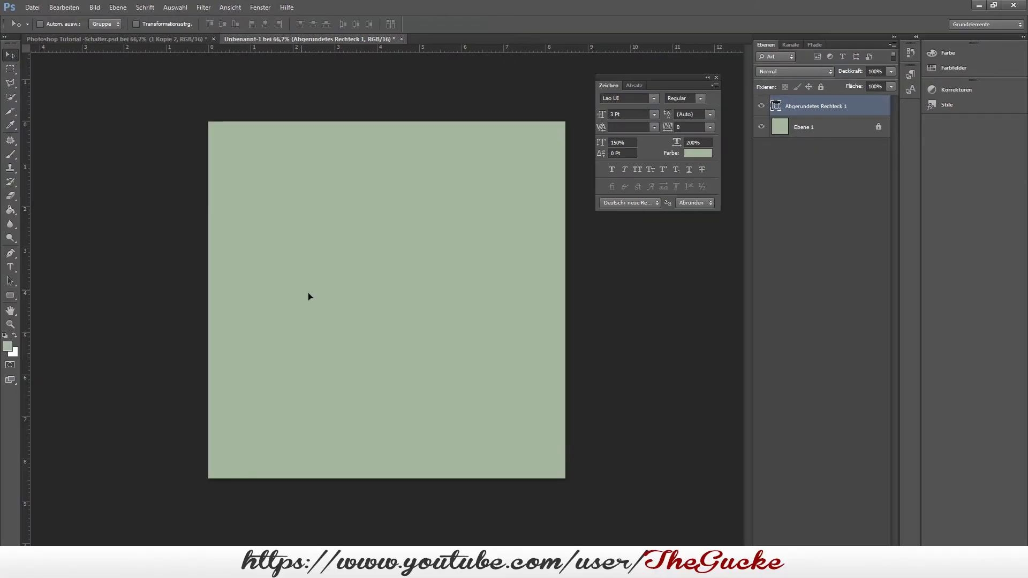
click(308, 296)
Step: Toggle the green background off and on, then open the bar layer's Layer Style dialog
click(762, 127)
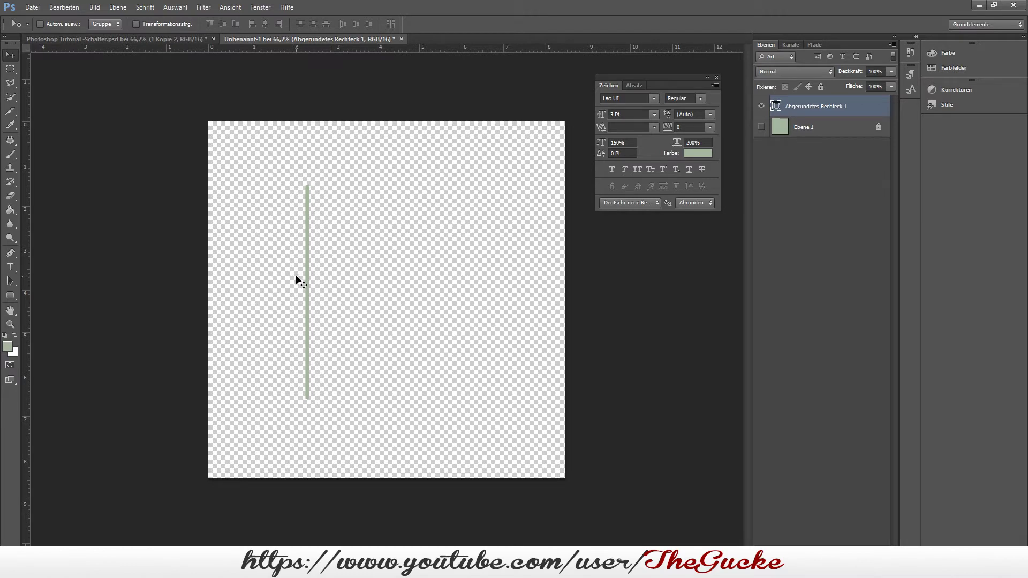
click(760, 129)
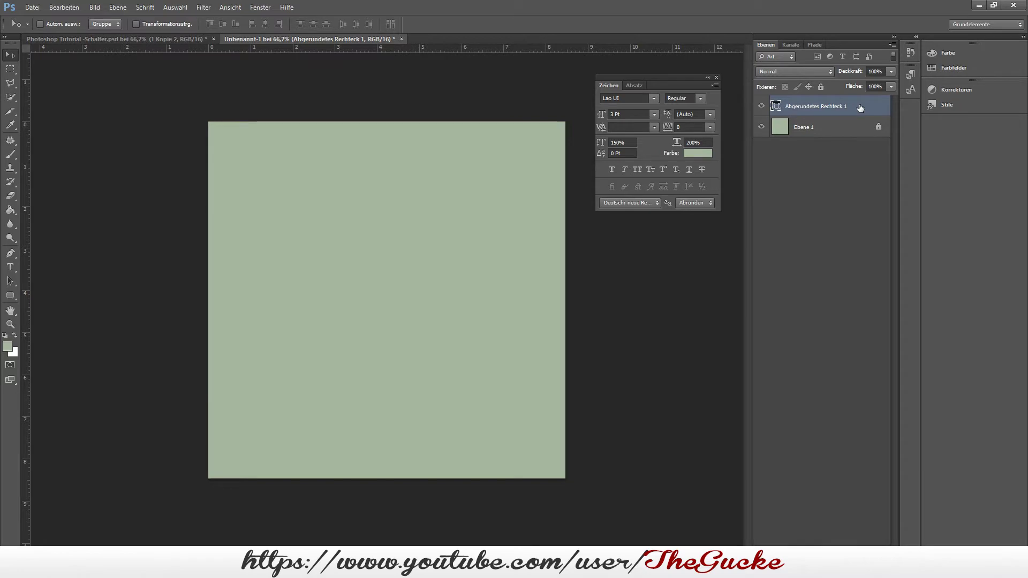
double_click(859, 108)
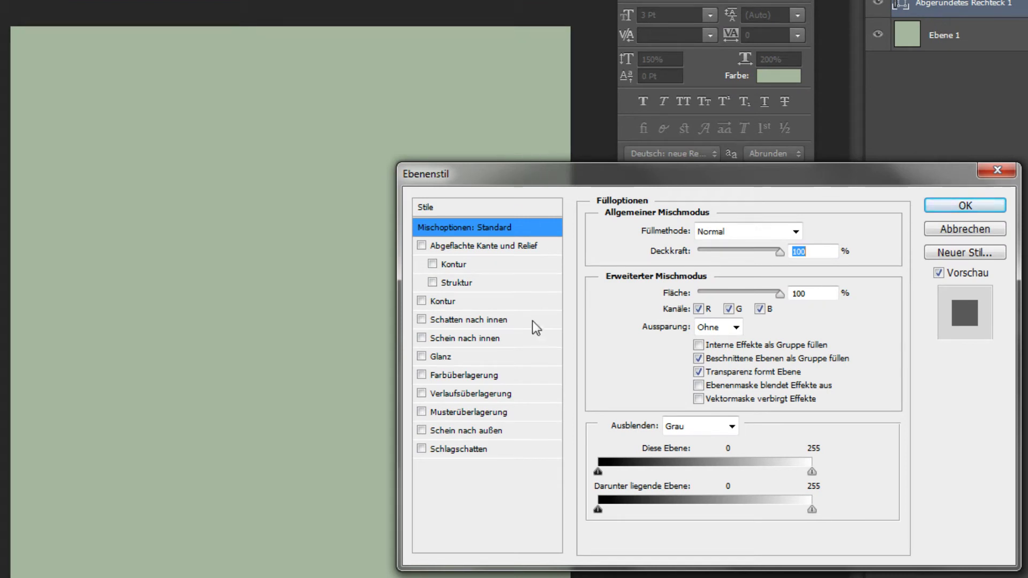
Step: Enable Inner Shadow on the bar and zoom in to inspect the track
click(421, 321)
click(461, 320)
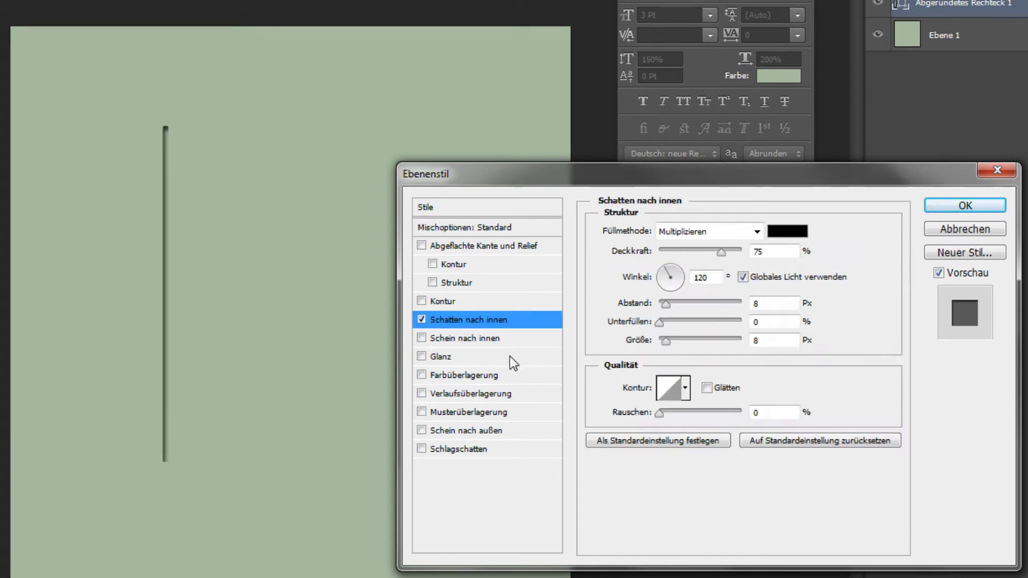
click(184, 275)
drag(154, 275, 195, 275)
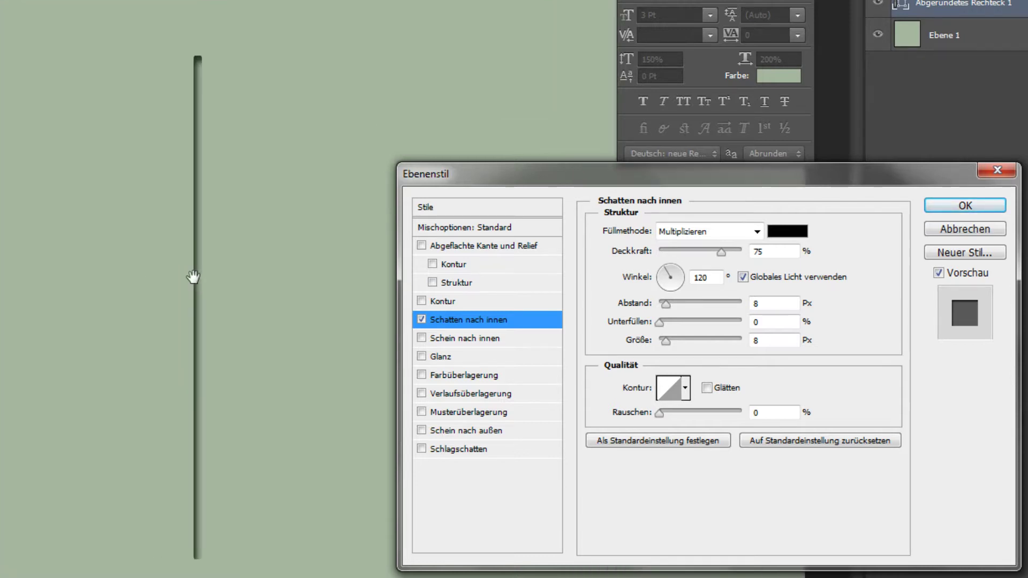
click(194, 275)
alt+click(197, 278)
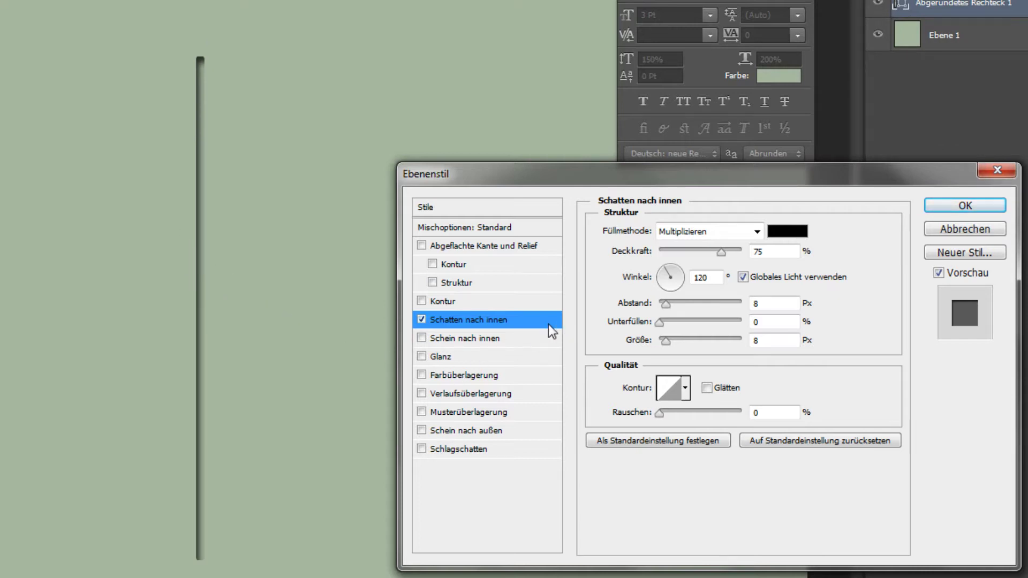
Step: Set the inner shadow to Normal blend, 90° angle, 3 px distance and 4 px size
click(756, 231)
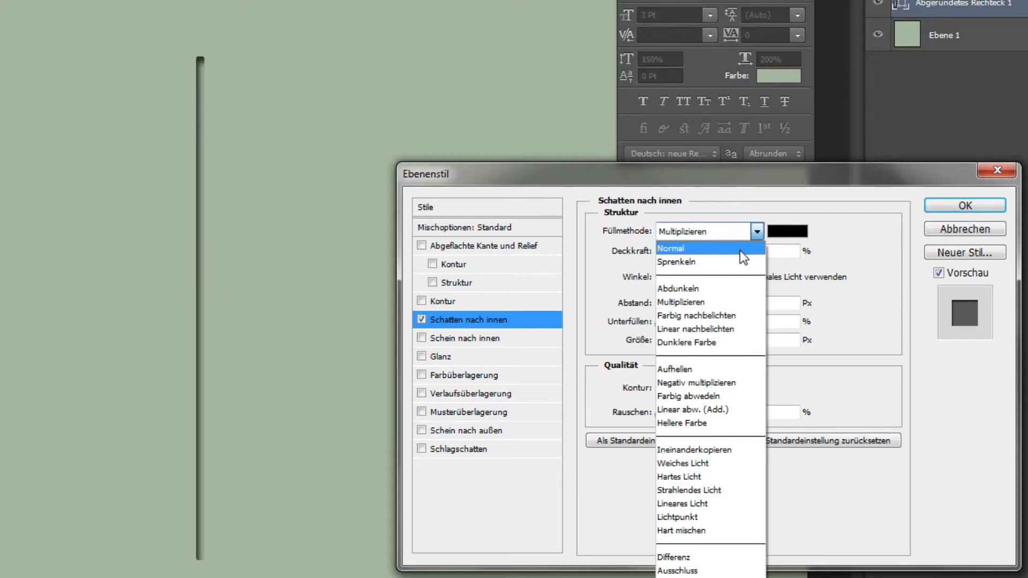
click(739, 251)
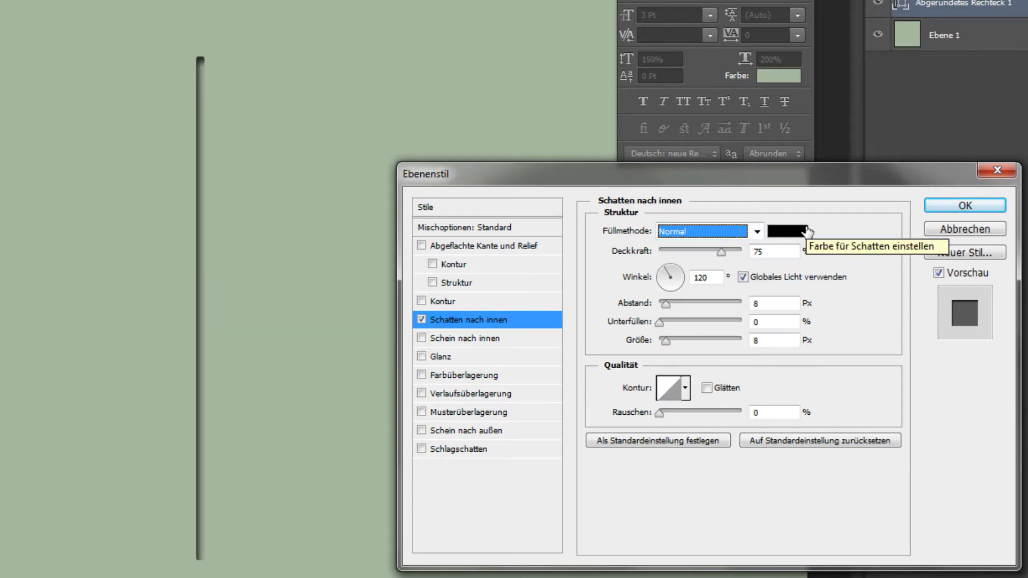
click(701, 278)
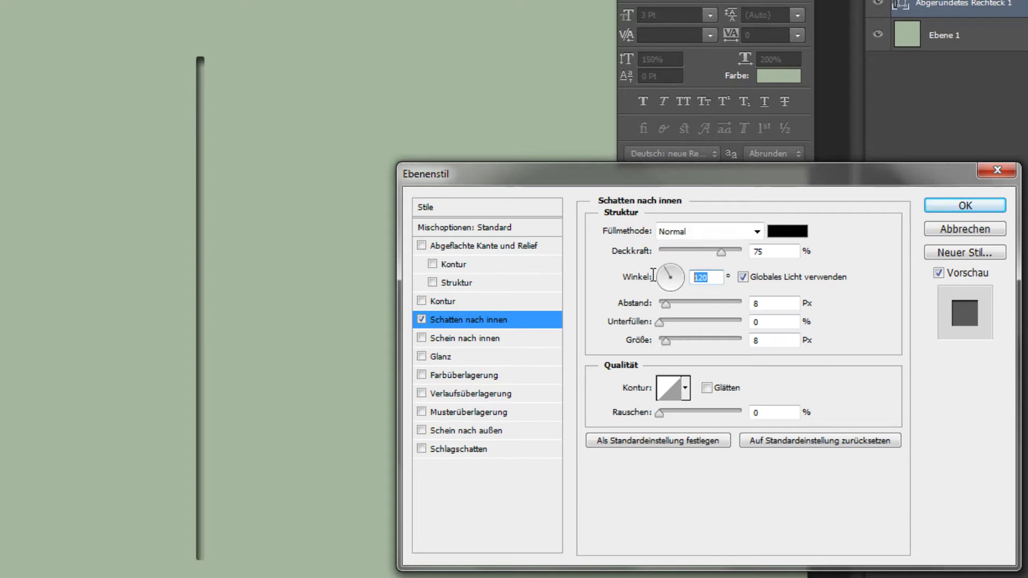
text(90)
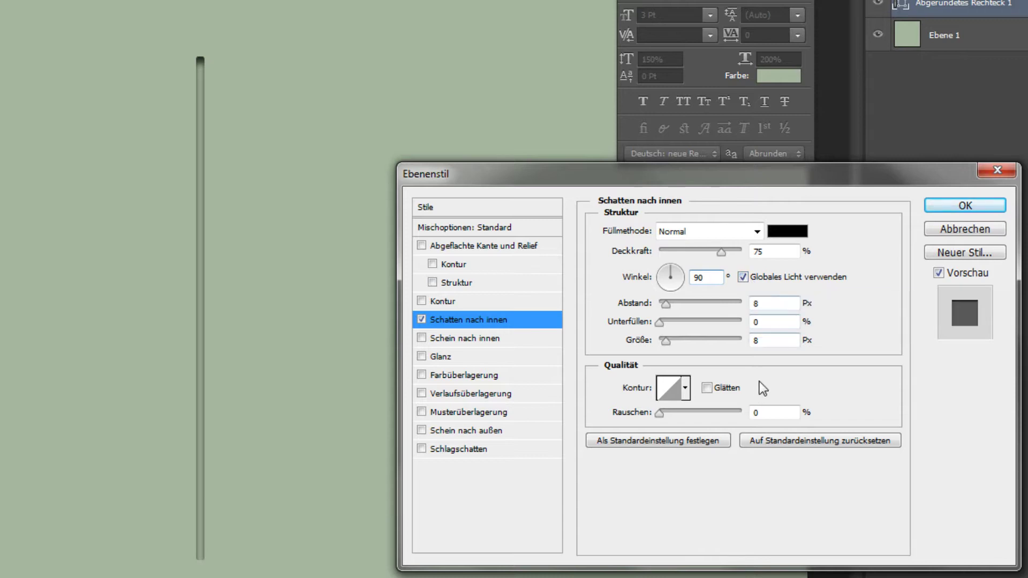
double_click(763, 304)
text(3)
double_click(763, 341)
text(4)
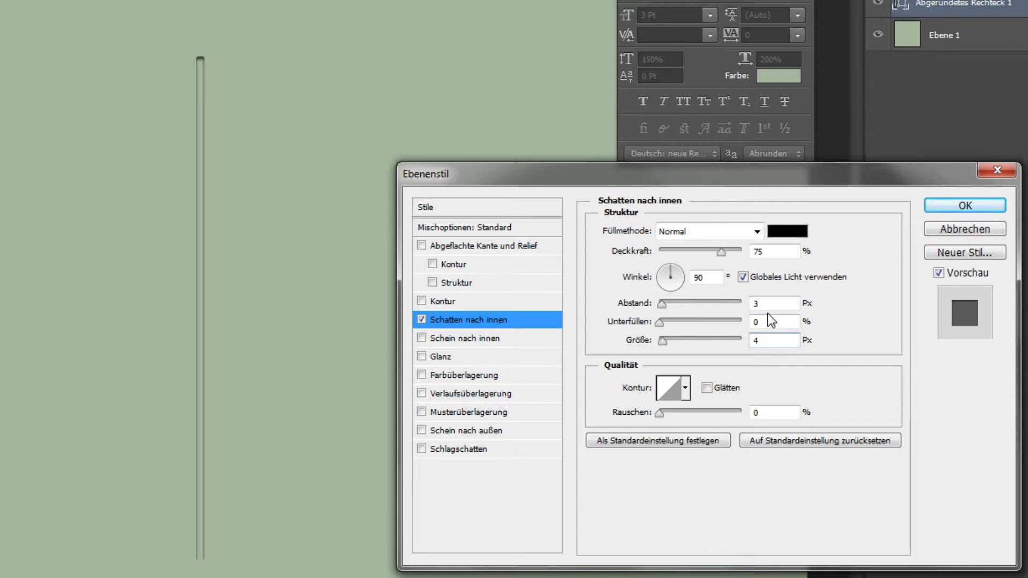
click(766, 321)
Step: Add a Normal-blend drop shadow with 1 px distance and 1 px size, then apply the style
click(426, 451)
click(472, 448)
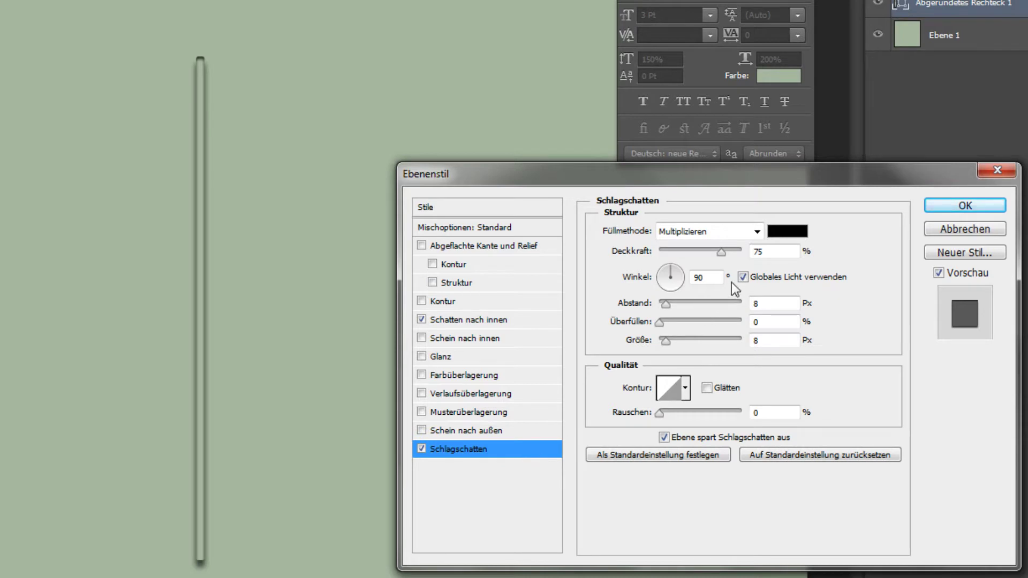
click(753, 230)
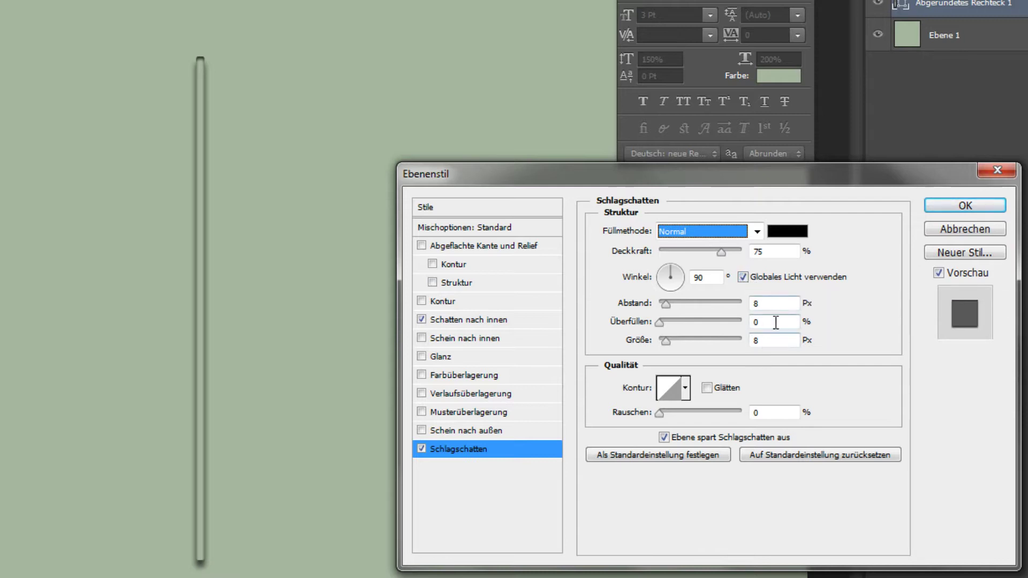
double_click(773, 303)
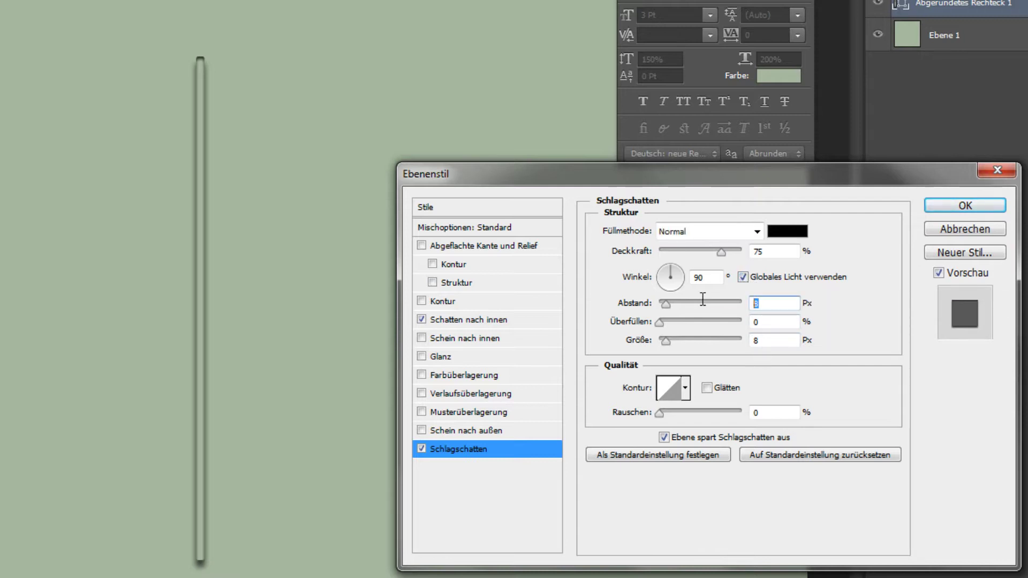
text(1)
key(Tab)
key(Tab)
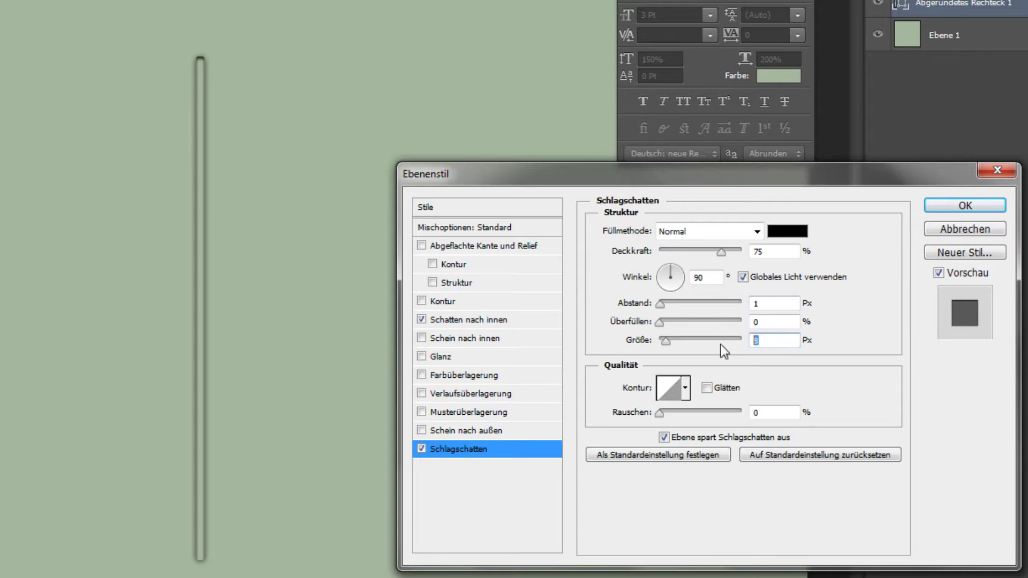
text(1)
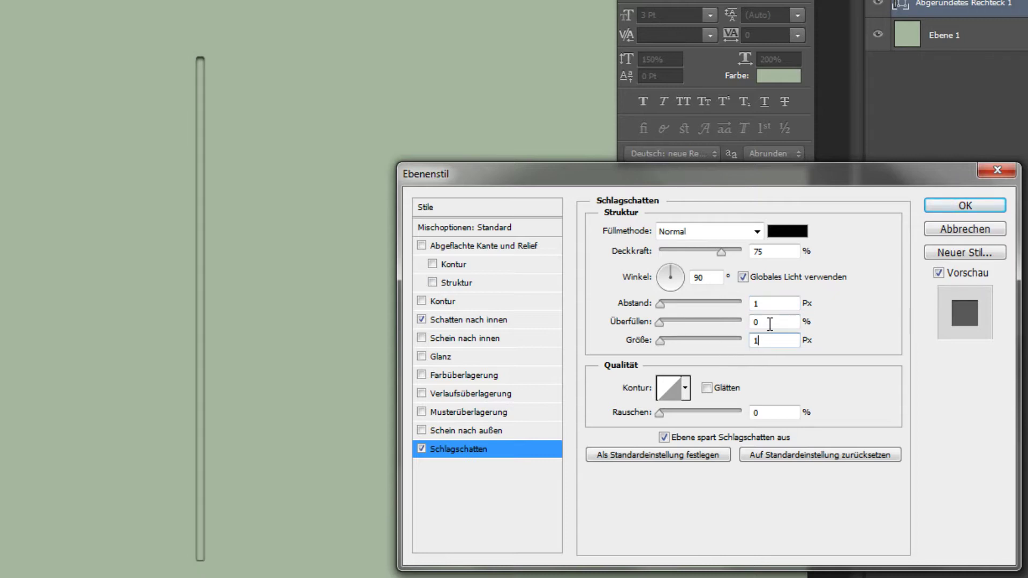
click(770, 324)
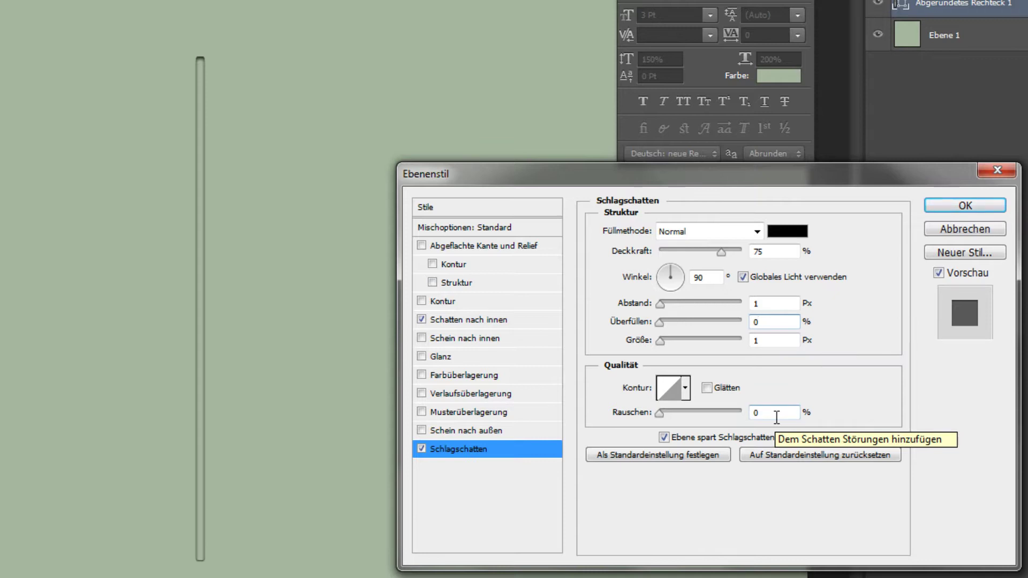
click(990, 206)
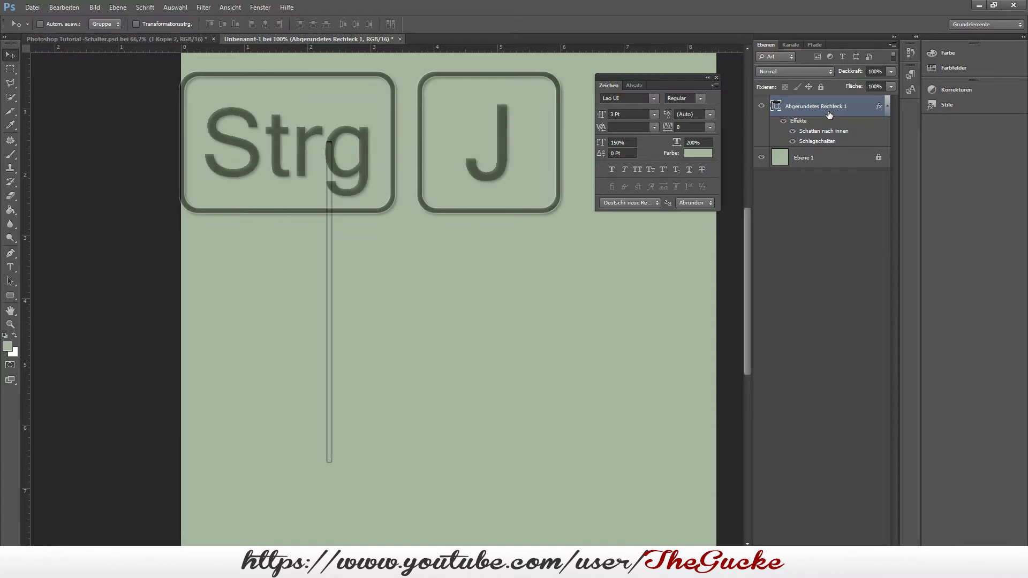
Step: Duplicate the bar layer with Ctrl+J and marquee-select the track's upper part
key(ctrl+j)
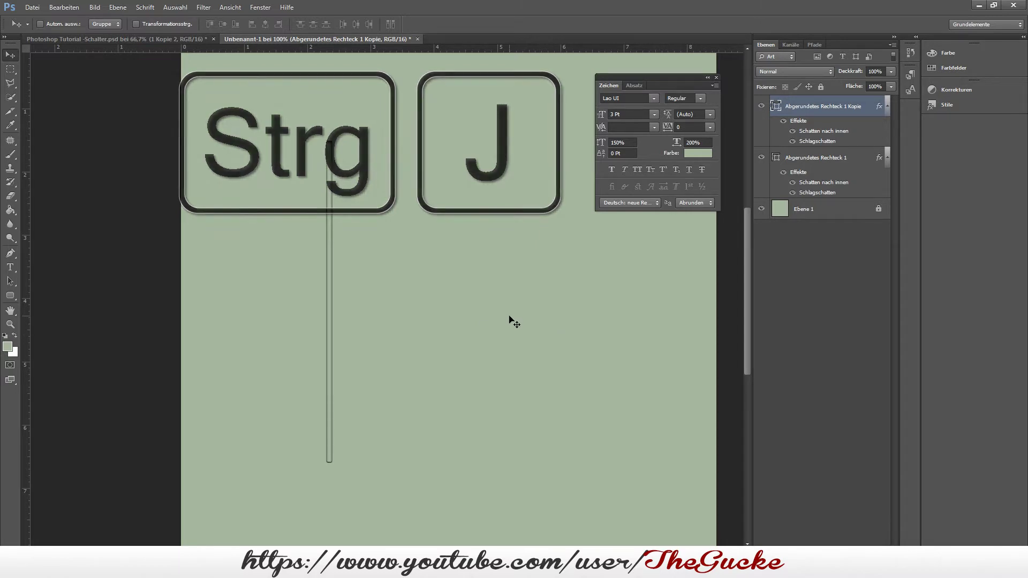
click(7, 70)
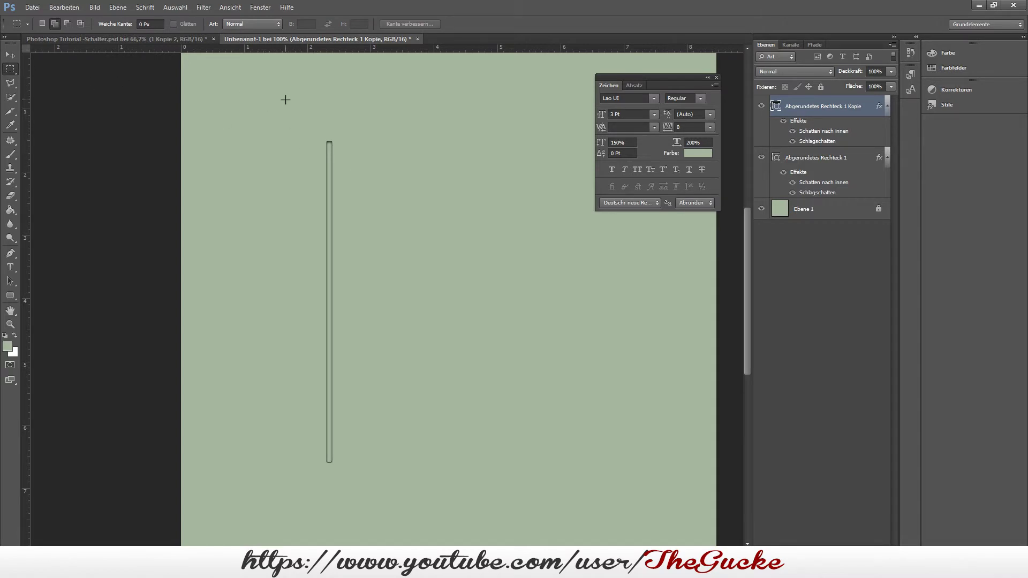
drag(285, 100, 393, 326)
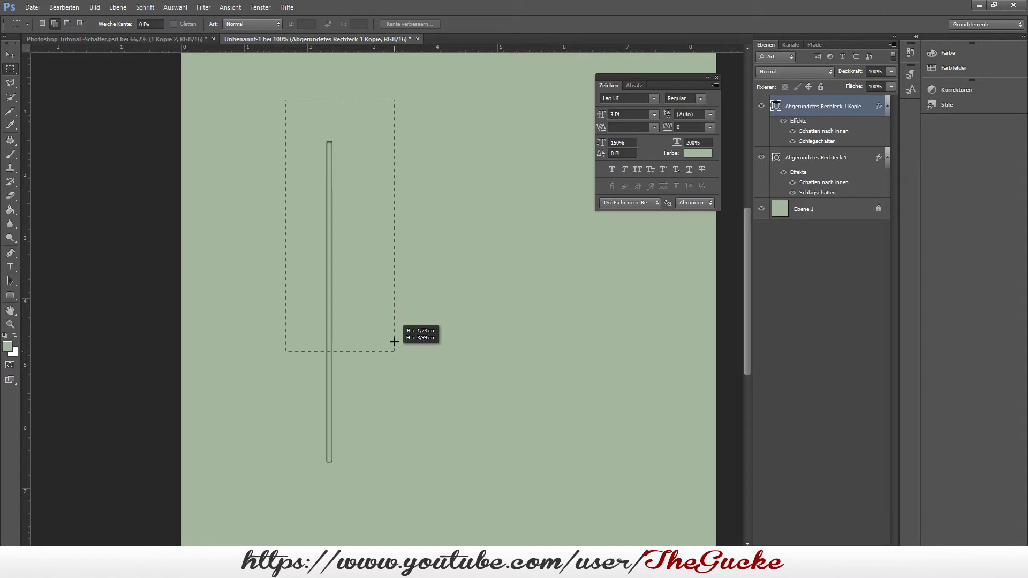
drag(393, 326, 399, 267)
Step: Rasterize the copy and erase its track inside the selection with a Clear-mode brush
drag(398, 266, 399, 266)
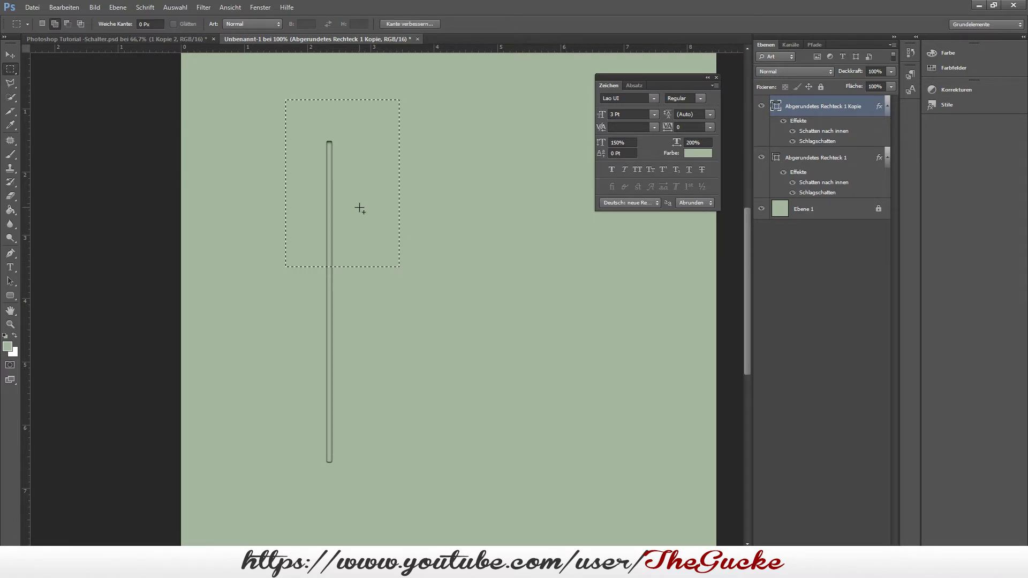
click(11, 155)
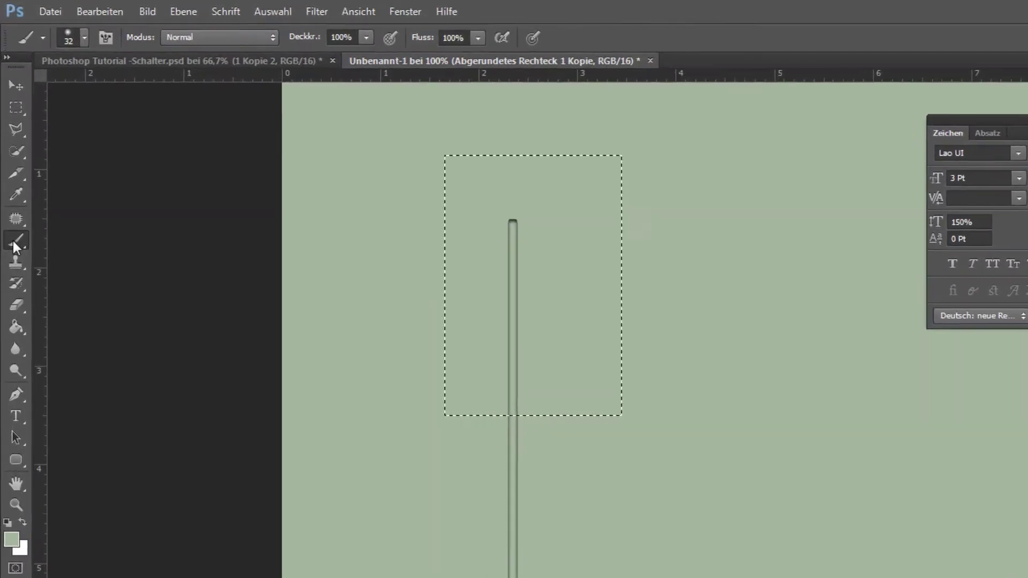
click(271, 37)
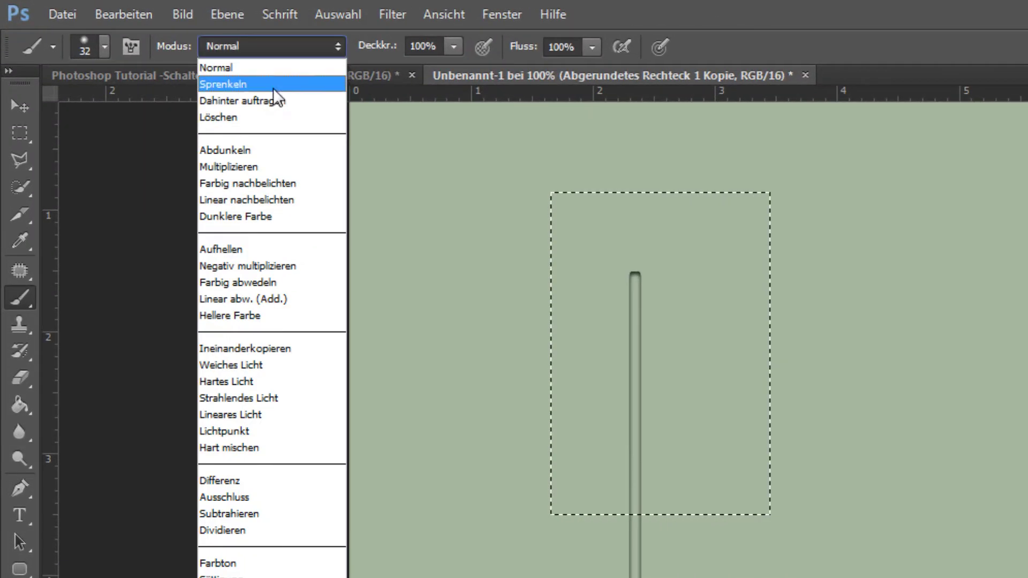
click(267, 118)
click(631, 290)
click(925, 408)
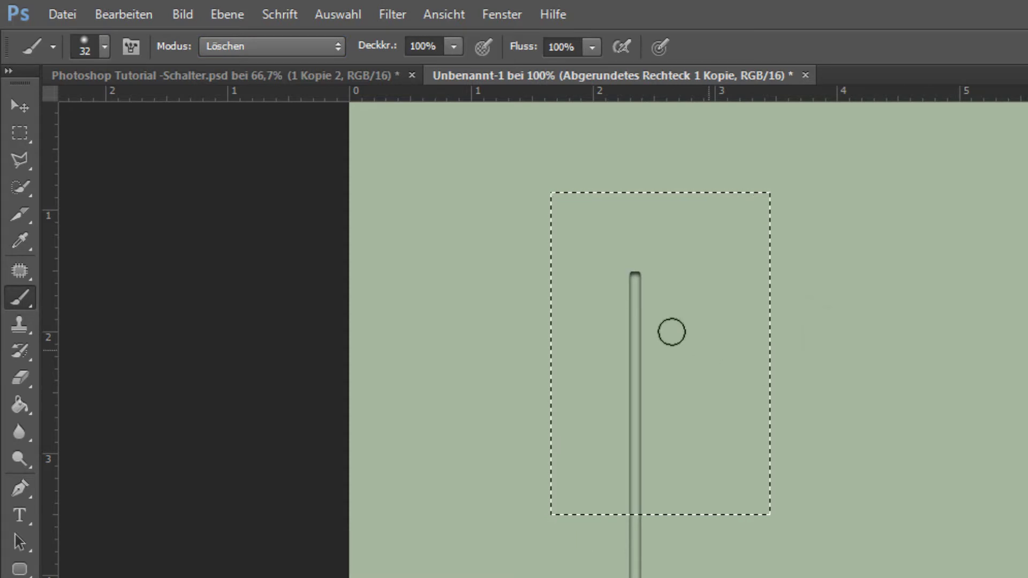
drag(635, 276, 638, 505)
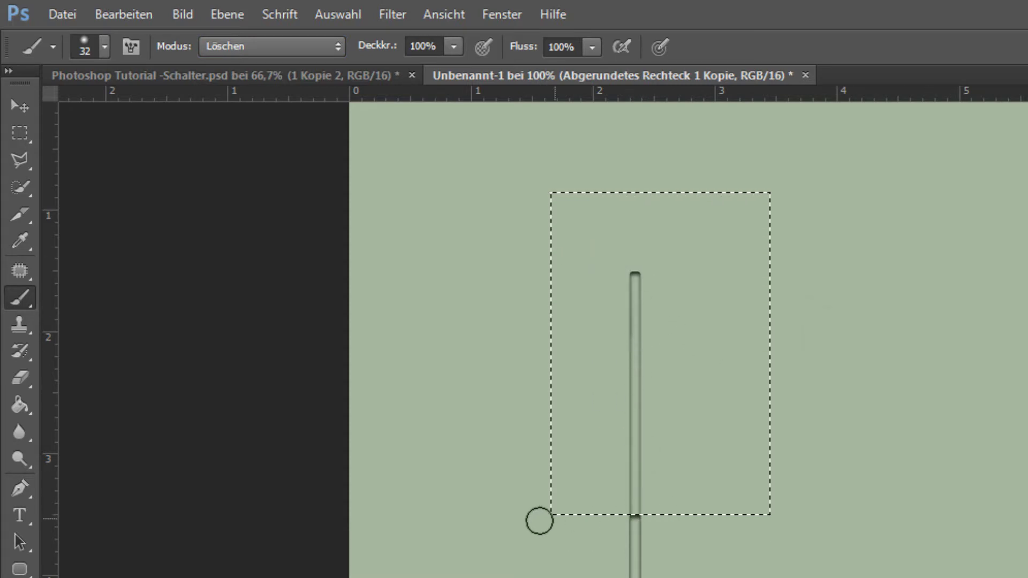
Step: Deselect, then briefly hide the copy to compare
click(176, 7)
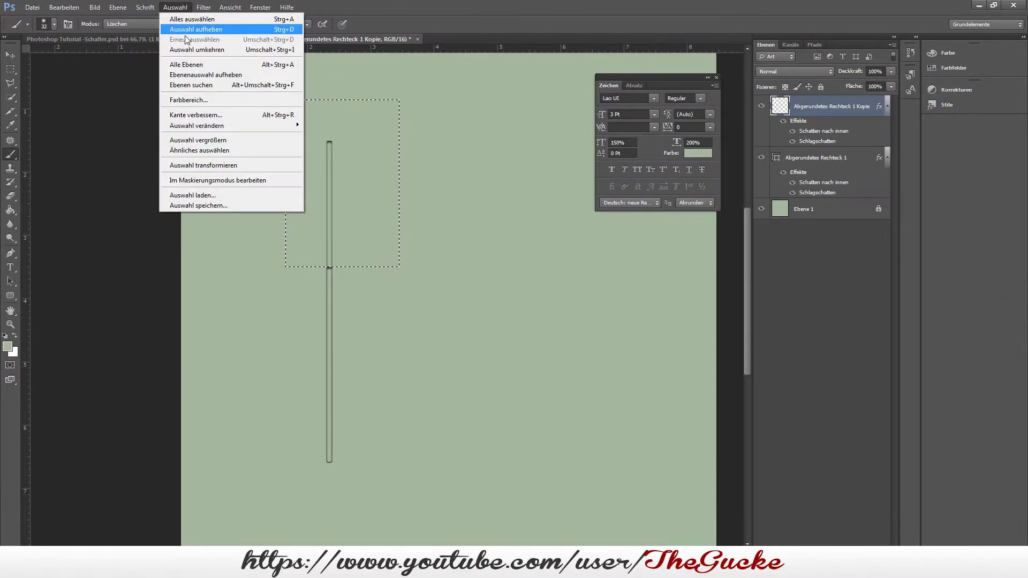
click(194, 29)
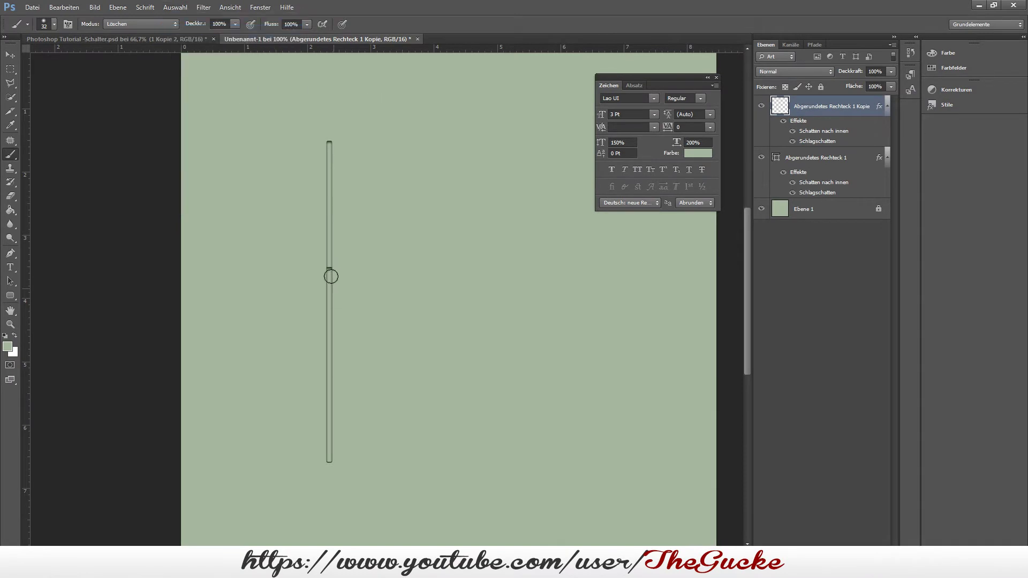
click(761, 107)
Step: Open the copy's layer style and turn off its inner shadow and drop shadow
double_click(862, 105)
double_click(839, 102)
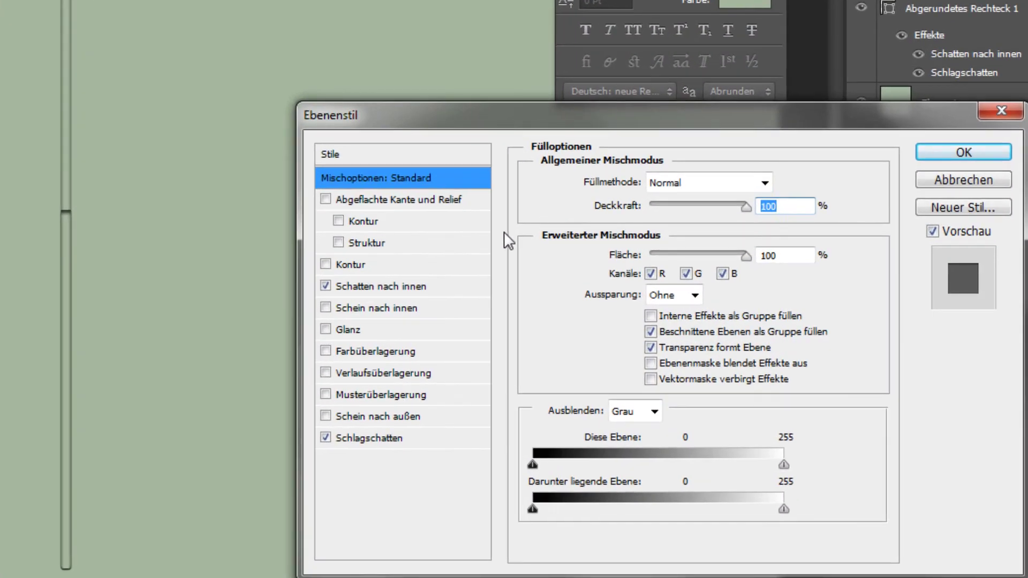
click(325, 285)
click(325, 437)
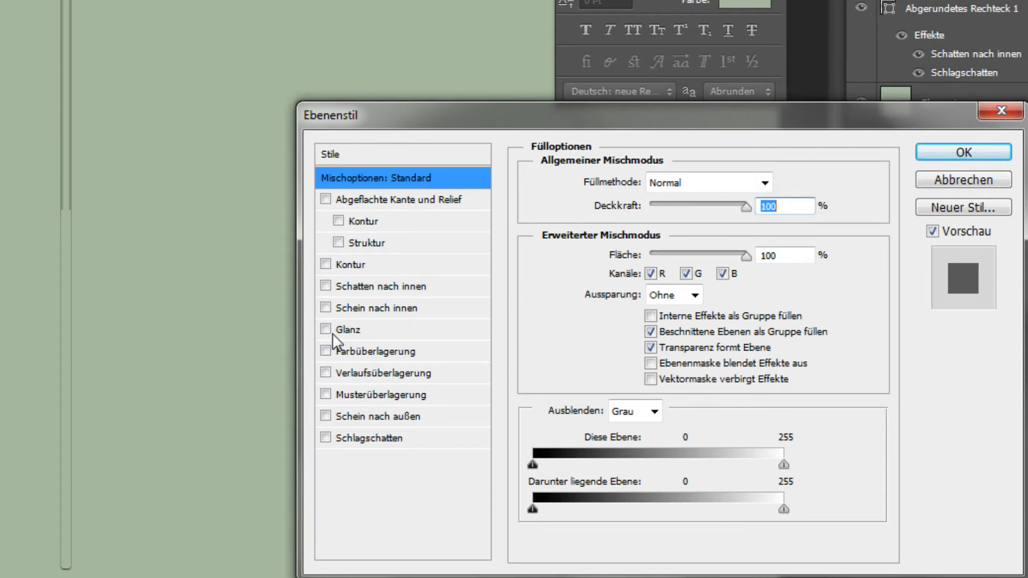
Step: Add a Normal-blend outer glow at 56 opacity in near-white f4f4f4
click(323, 419)
click(365, 416)
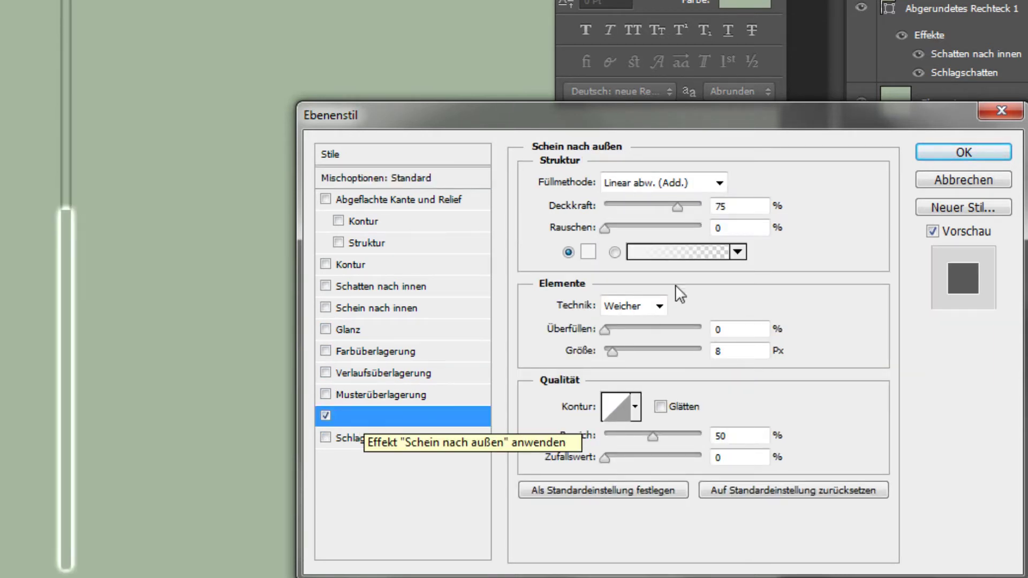
click(717, 185)
click(691, 214)
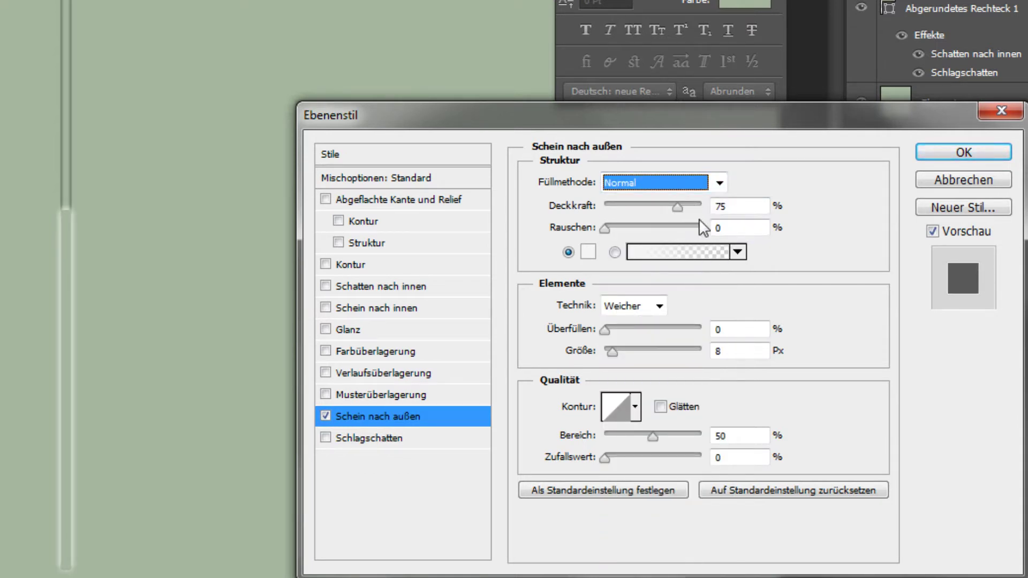
key(Tab)
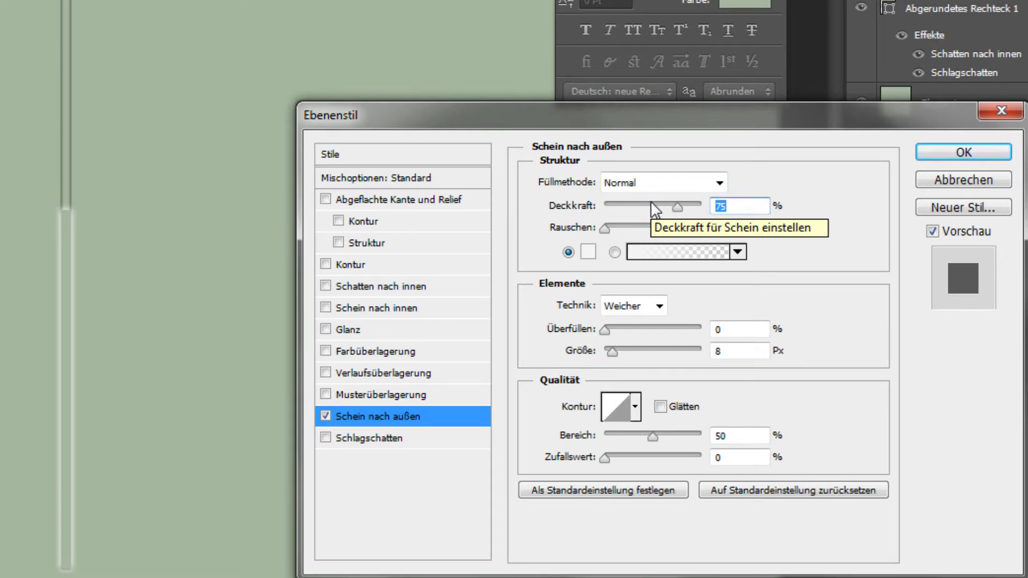
text(56)
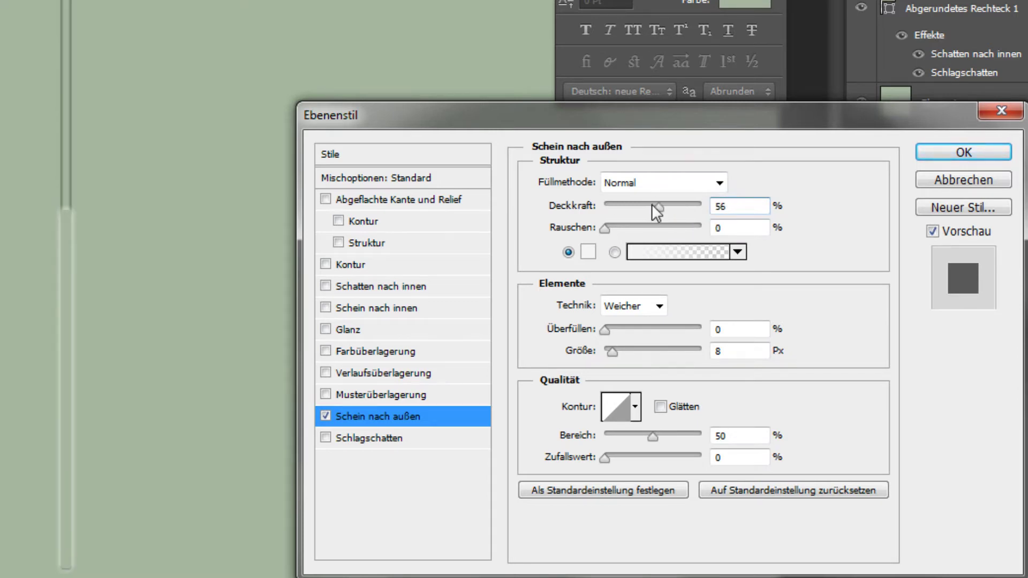
click(588, 252)
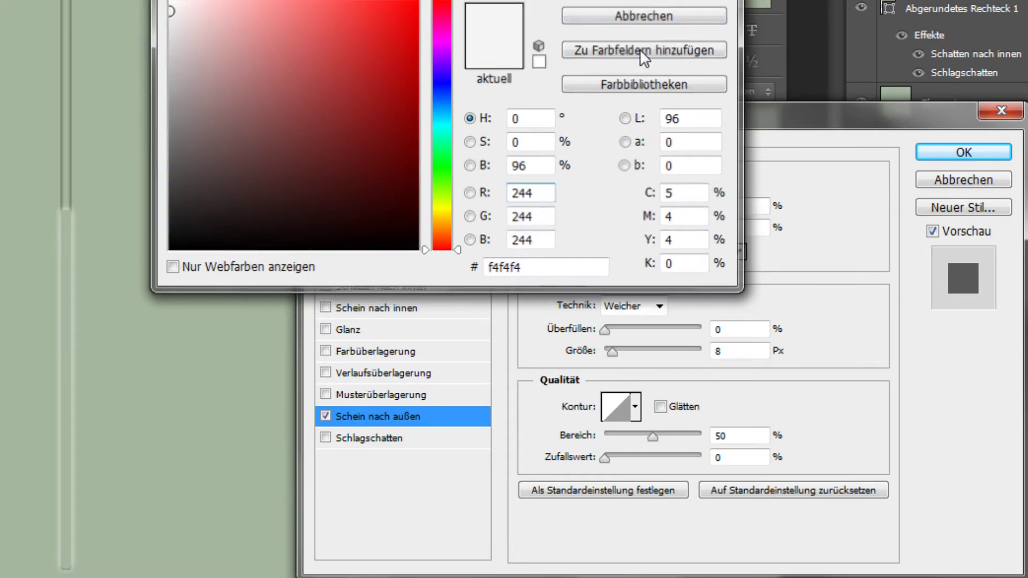
click(638, 1)
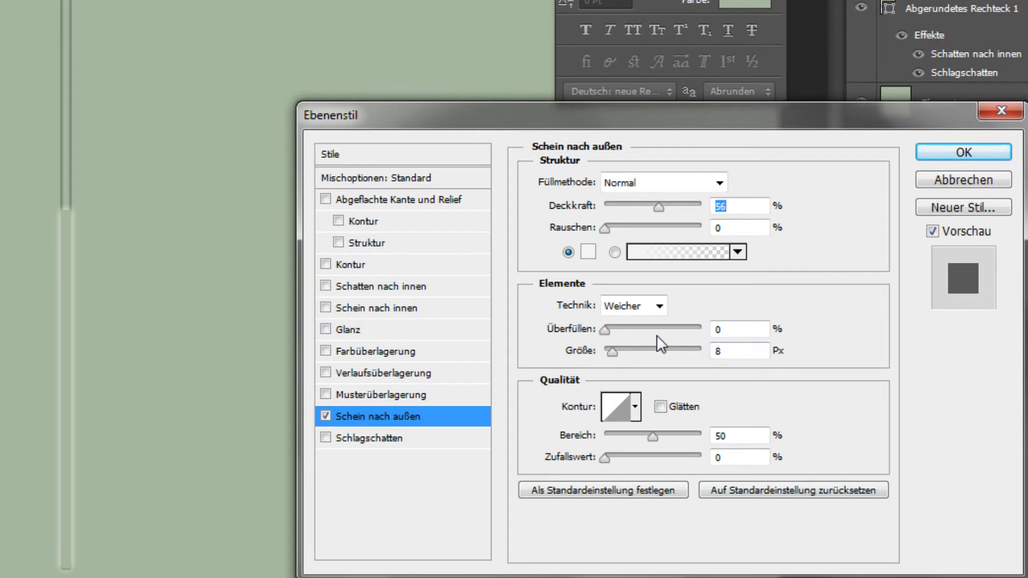
Step: Set the outer glow spread to 15 and size to 9
click(700, 328)
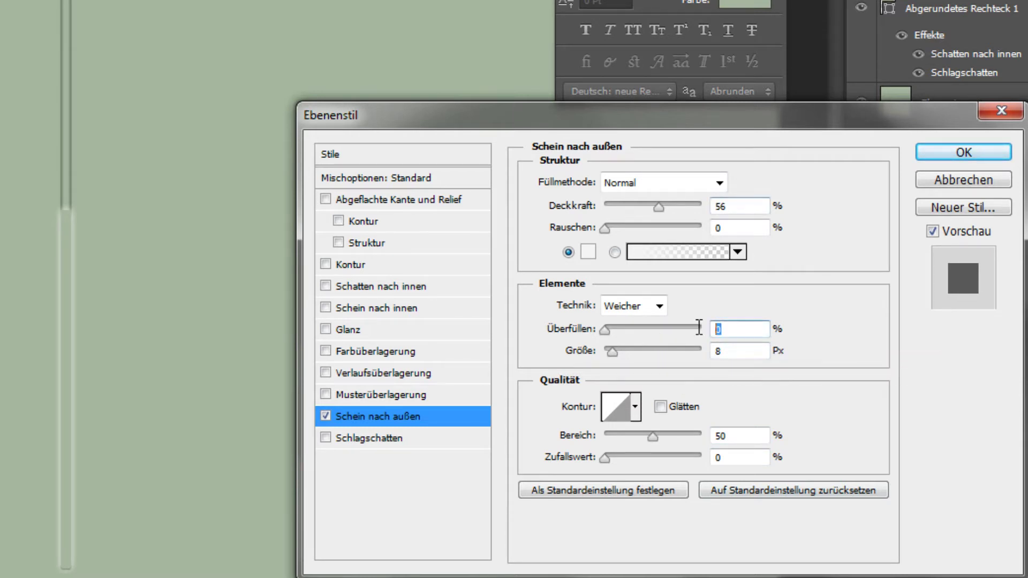
text(15)
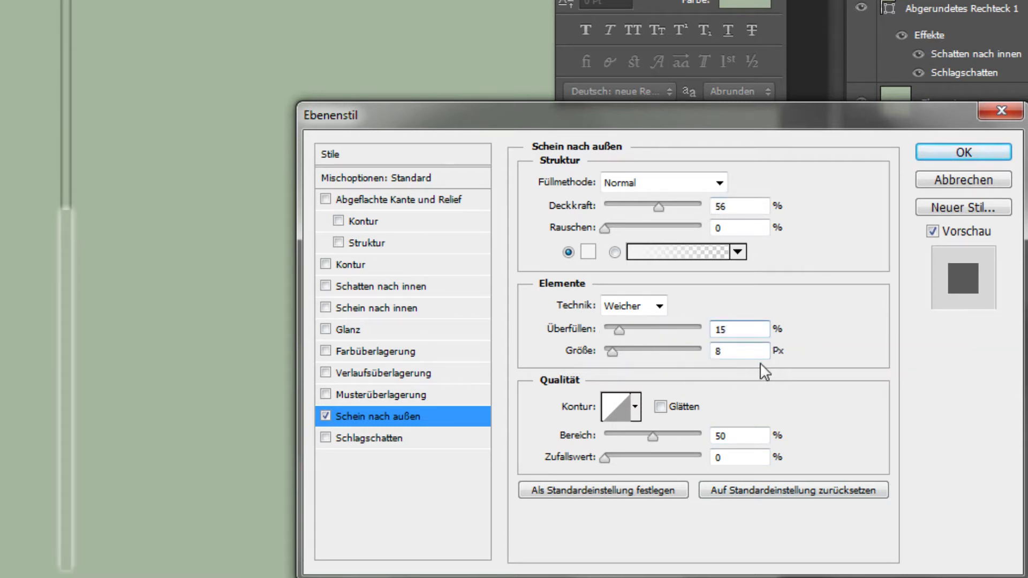
click(727, 352)
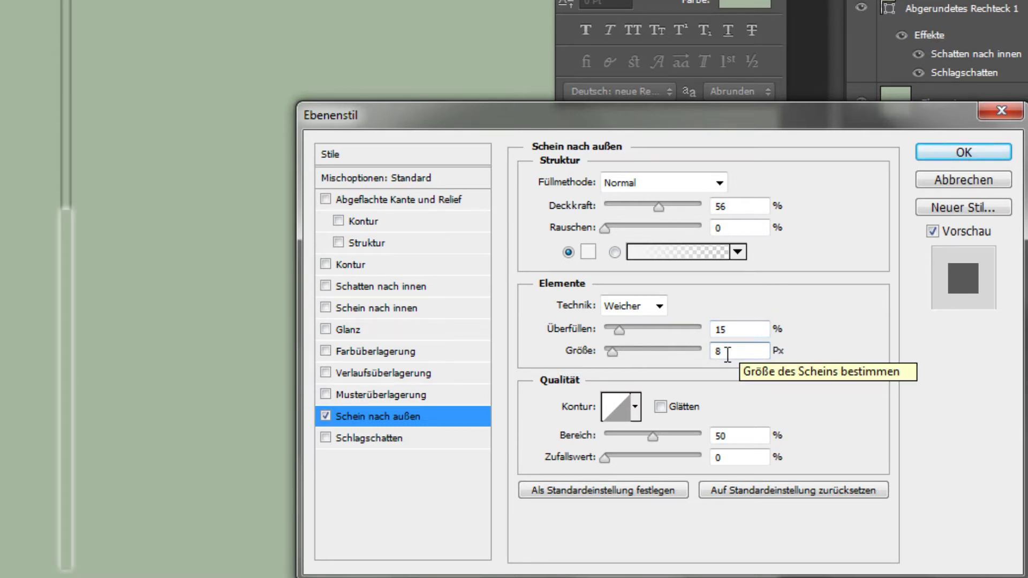
double_click(727, 352)
text(9)
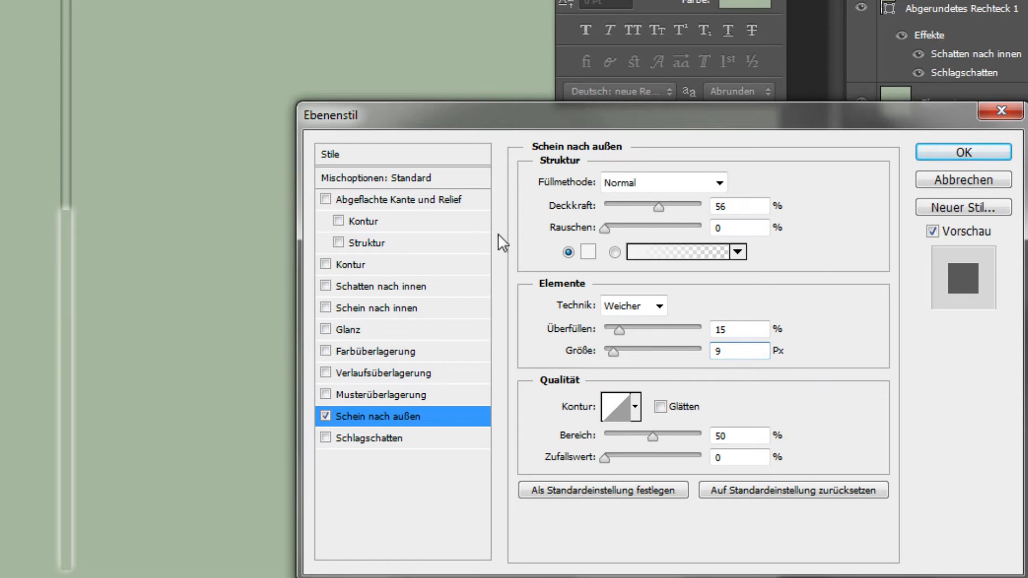
Step: Add a light grey f4f4f4 colour overlay and apply the layer effects
click(326, 352)
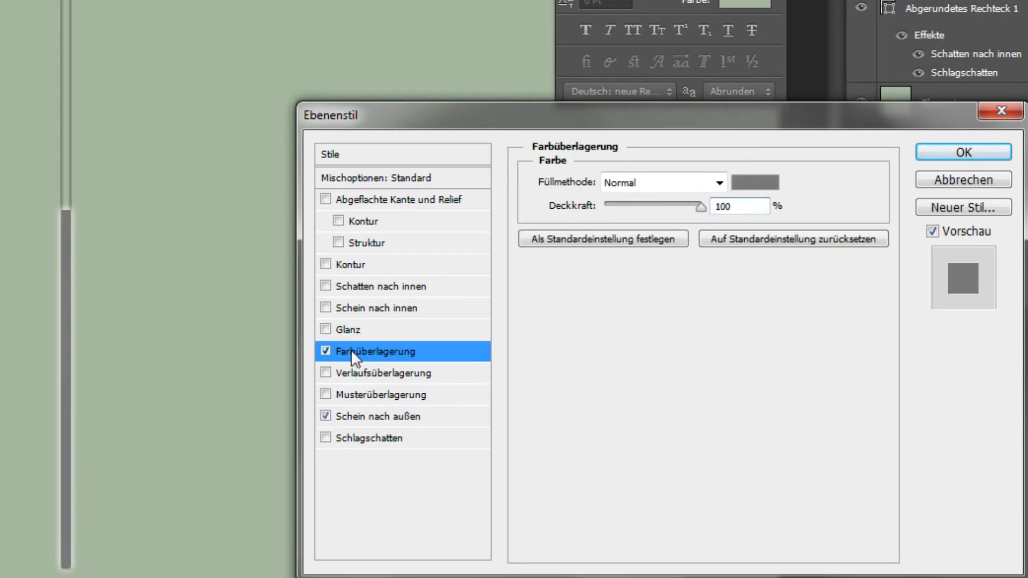
click(755, 183)
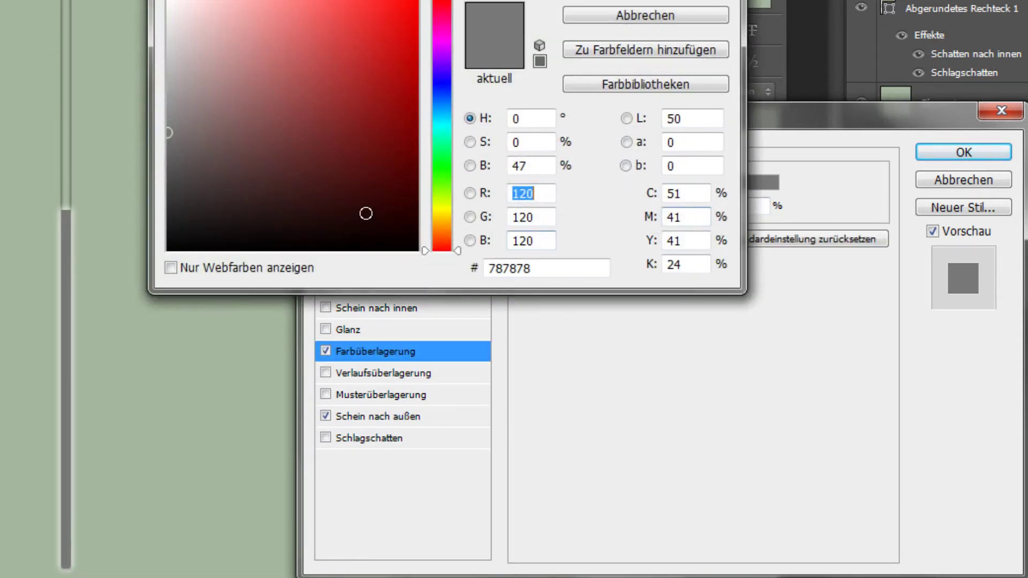
click(555, 265)
text(f4)
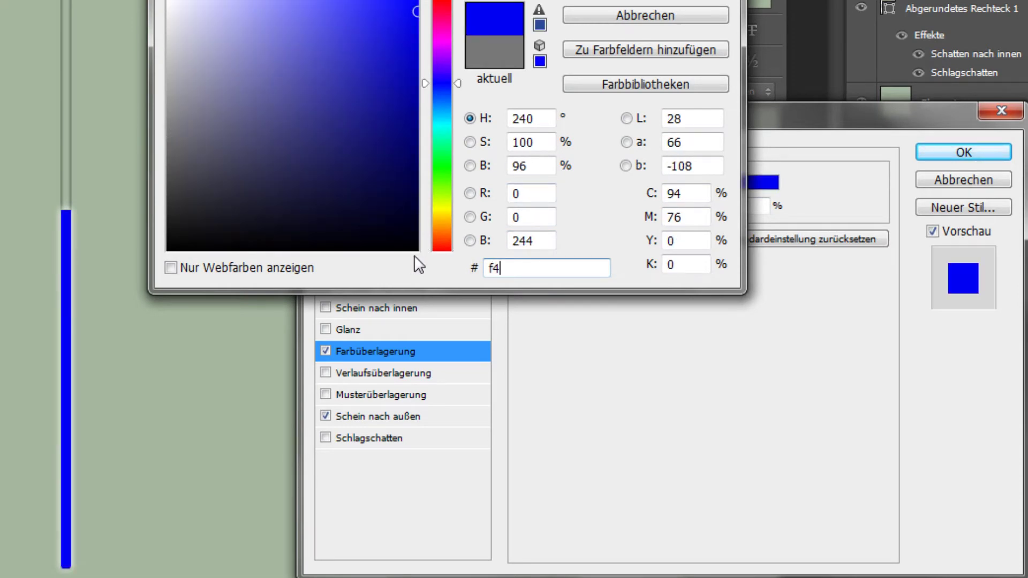
text(f4f4)
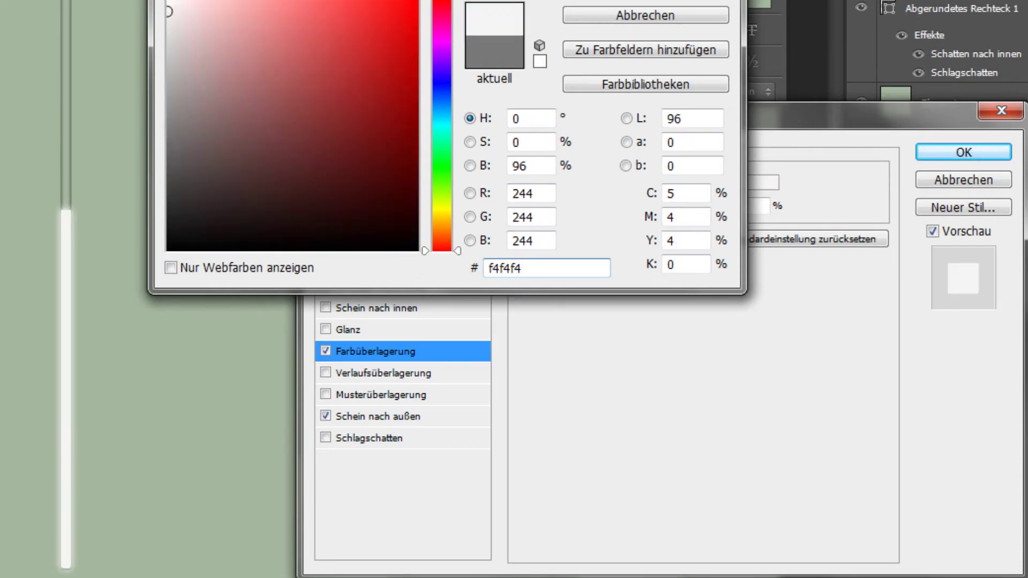
key(Return)
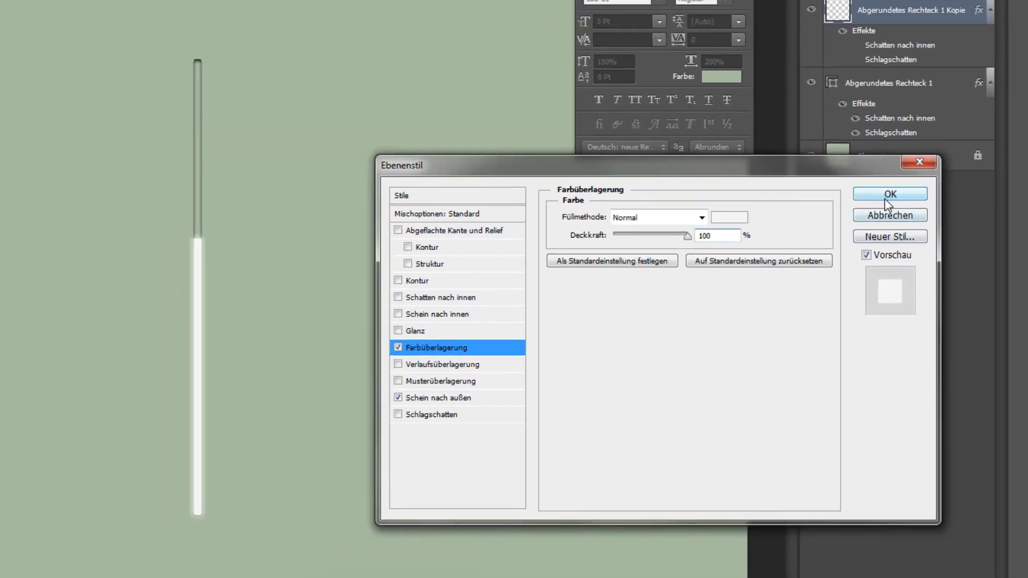
click(963, 152)
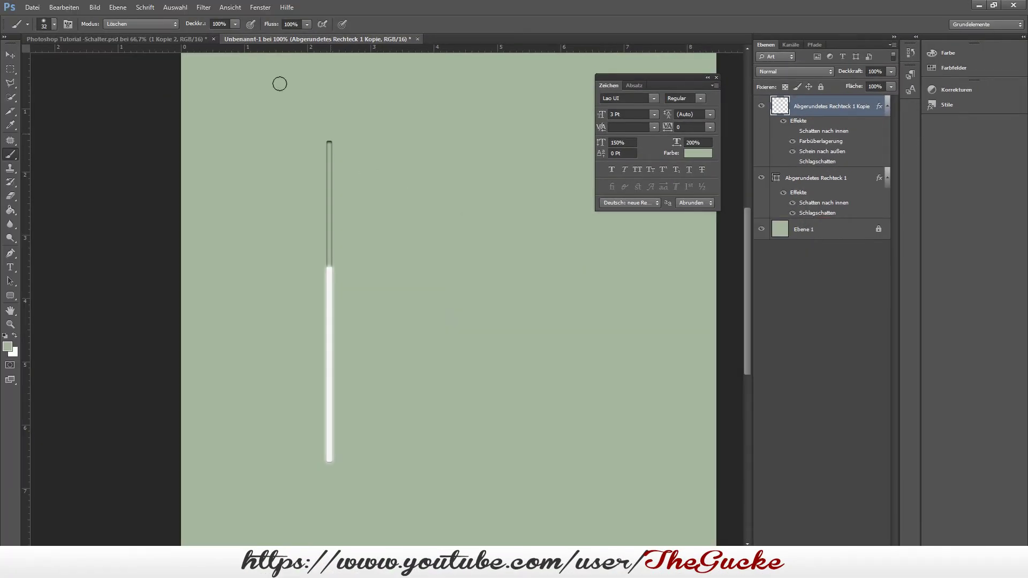
Step: Apply a Gaussian blur of 0.5 px radius to the glowing duplicate bar
click(203, 7)
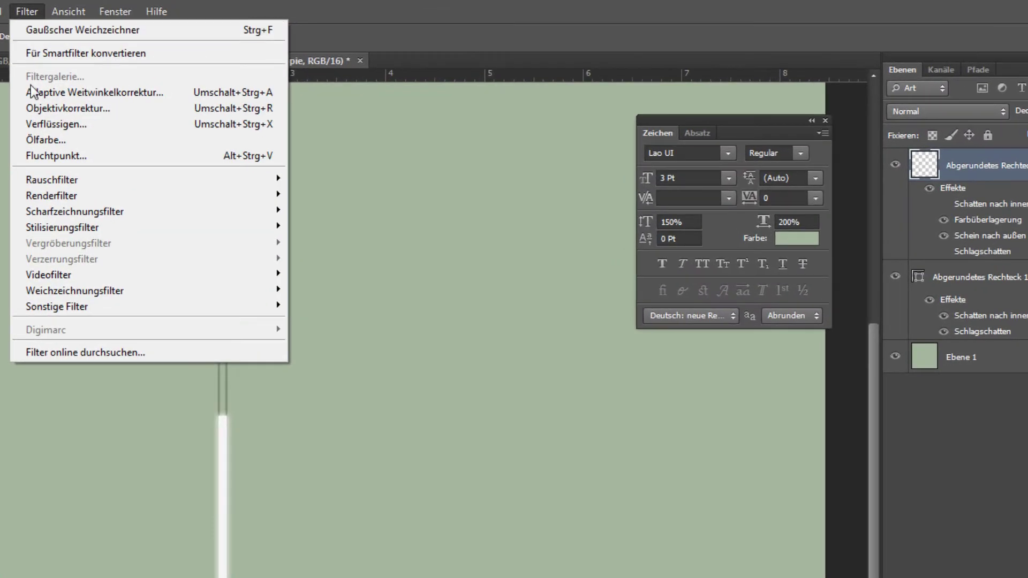
mouse_move(76, 330)
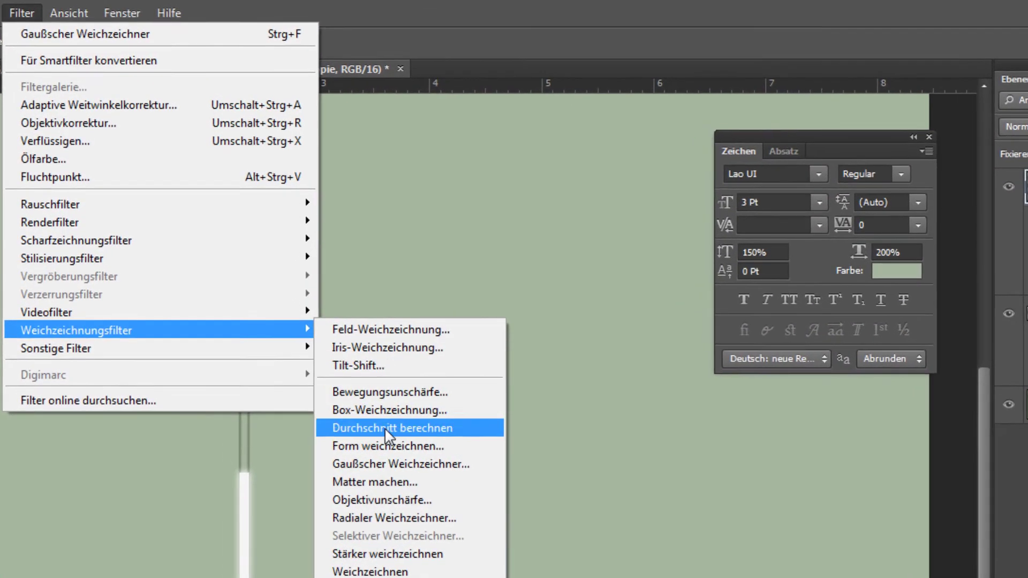
click(391, 463)
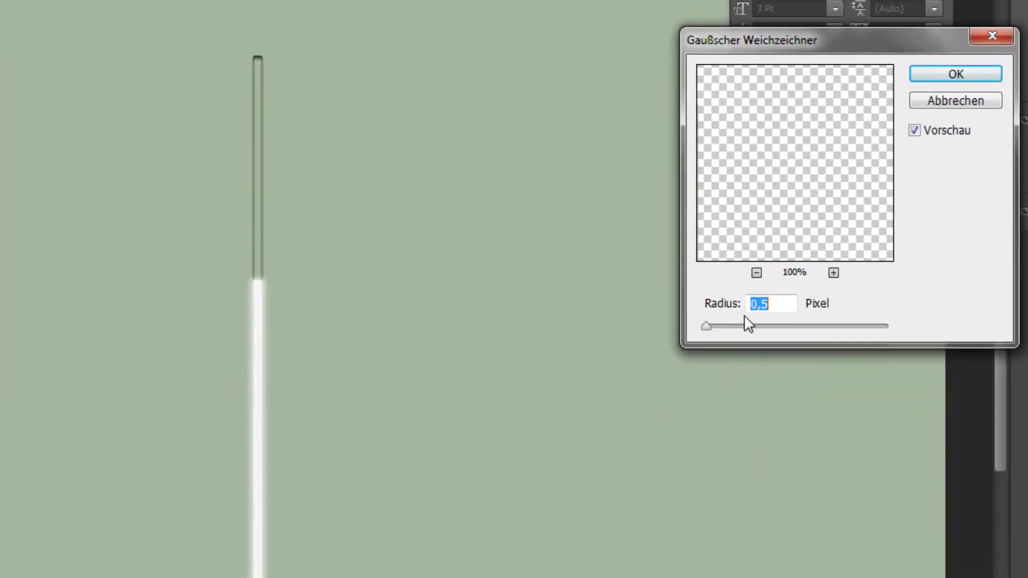
click(943, 72)
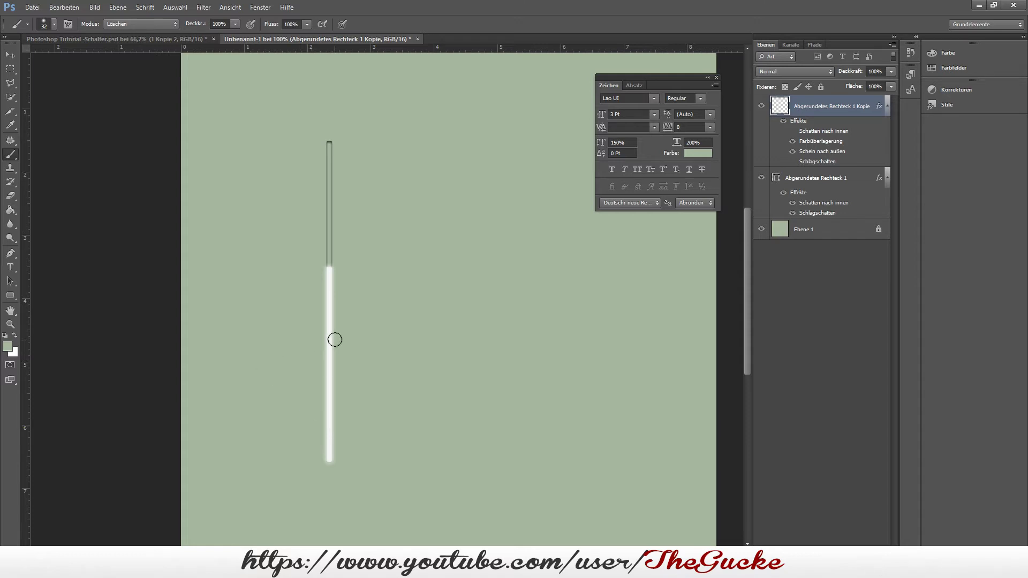
Step: Draw a rounded rectangle over the track and size it to 36 × 23 px
click(10, 298)
drag(315, 259, 345, 273)
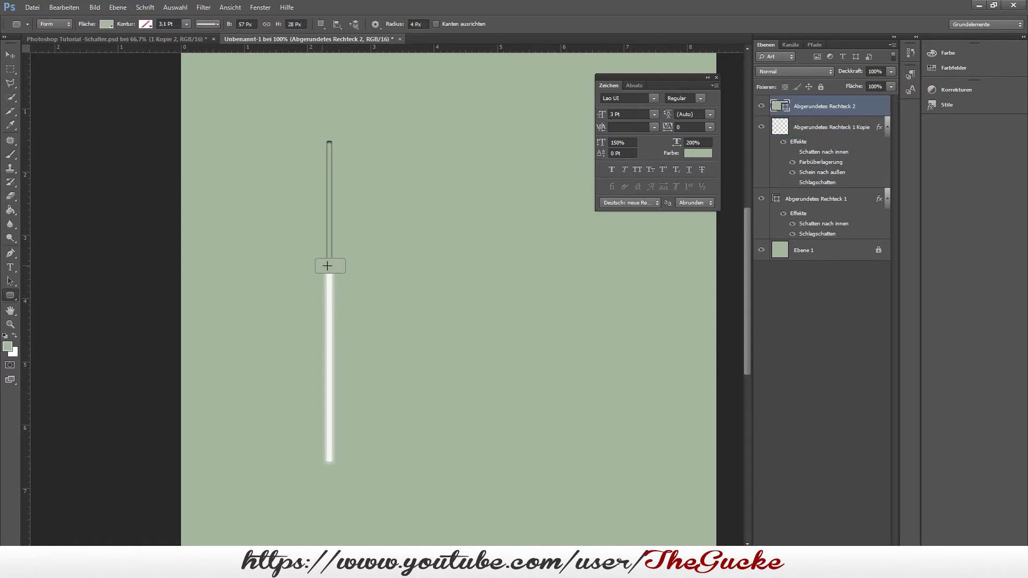
click(244, 24)
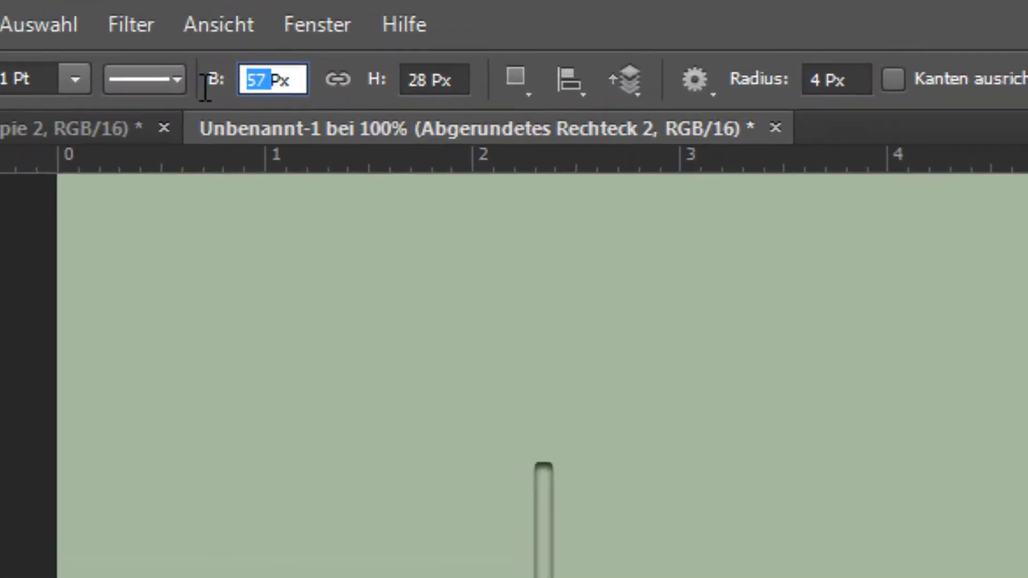
text(36)
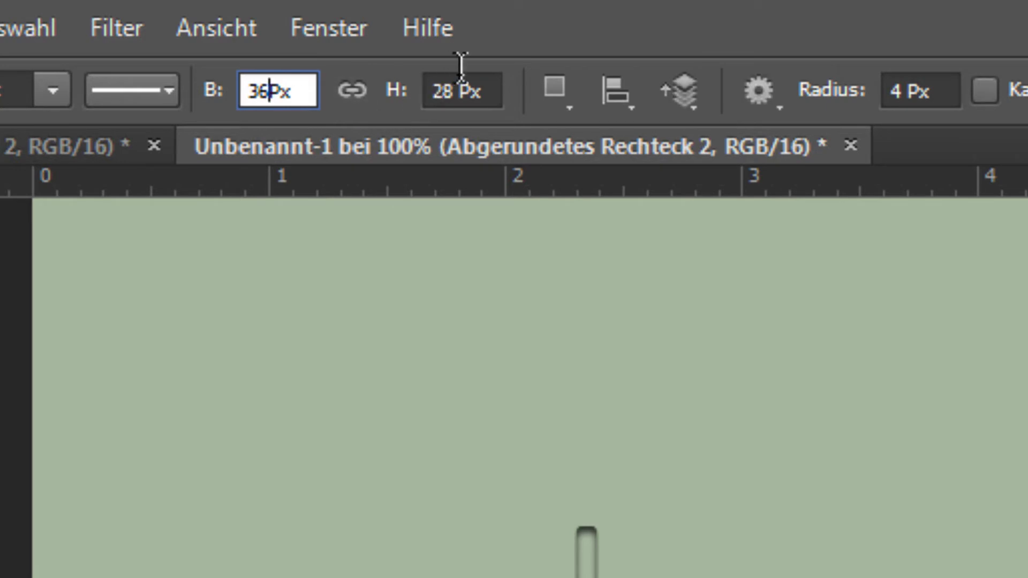
click(460, 81)
double_click(447, 90)
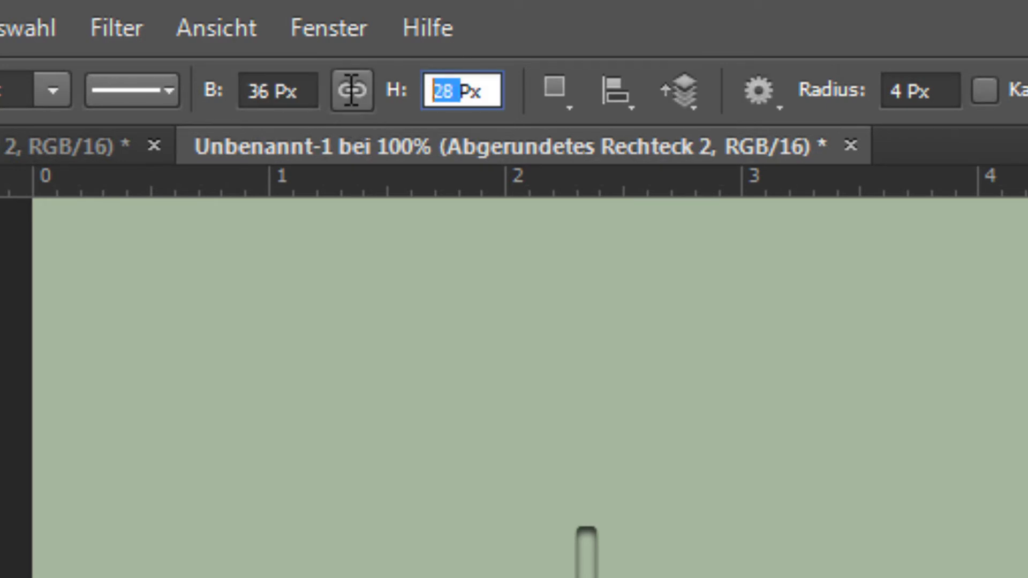
text(23)
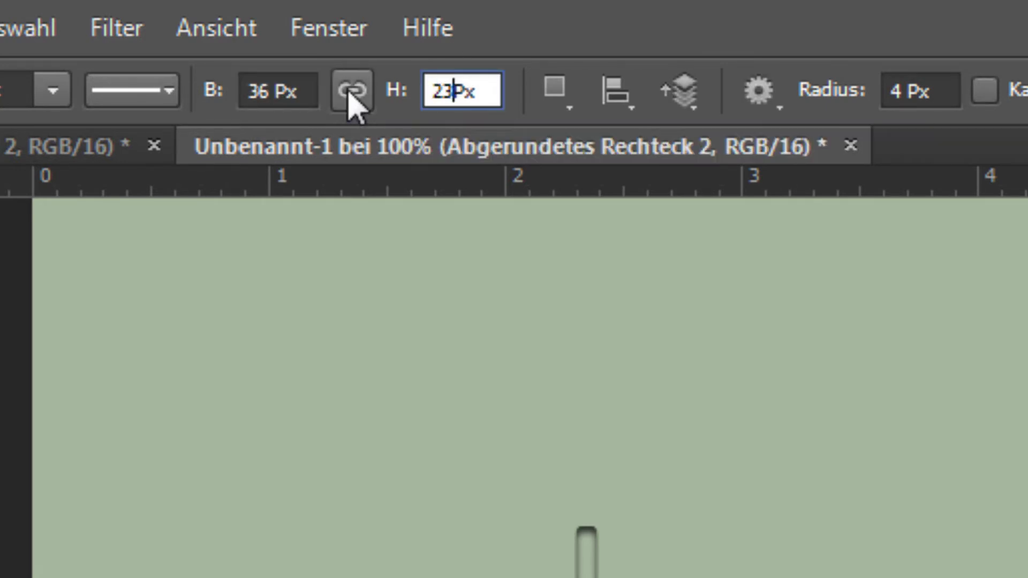
click(259, 37)
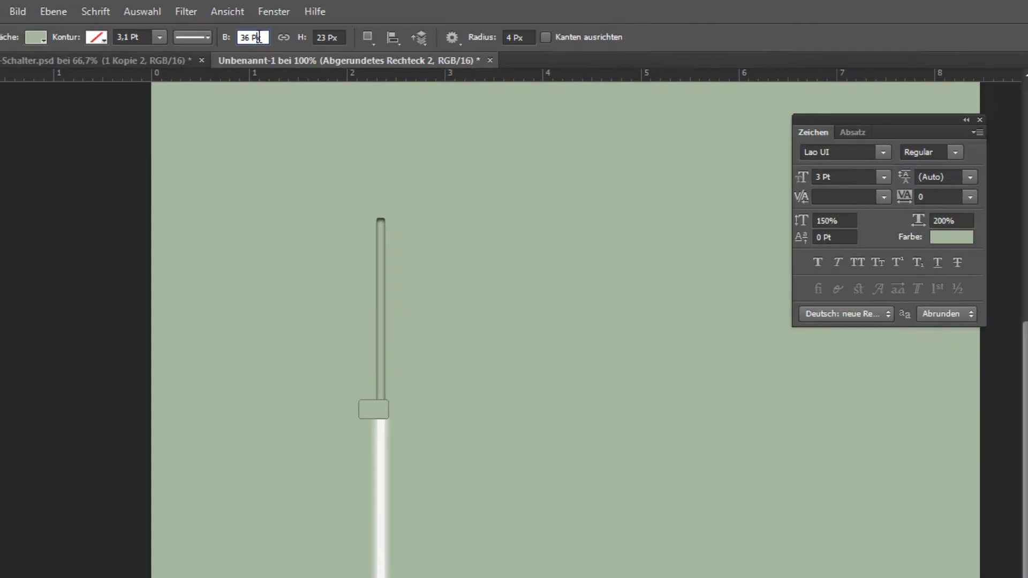
Step: Centre the knob shape on the slider track with Free Transform
key(v)
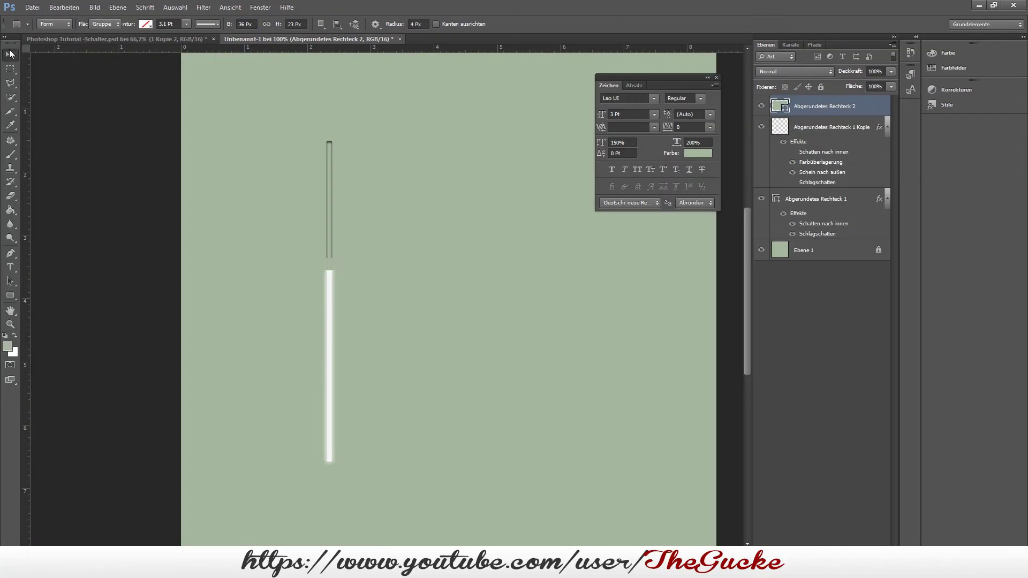
key(ctrl+t)
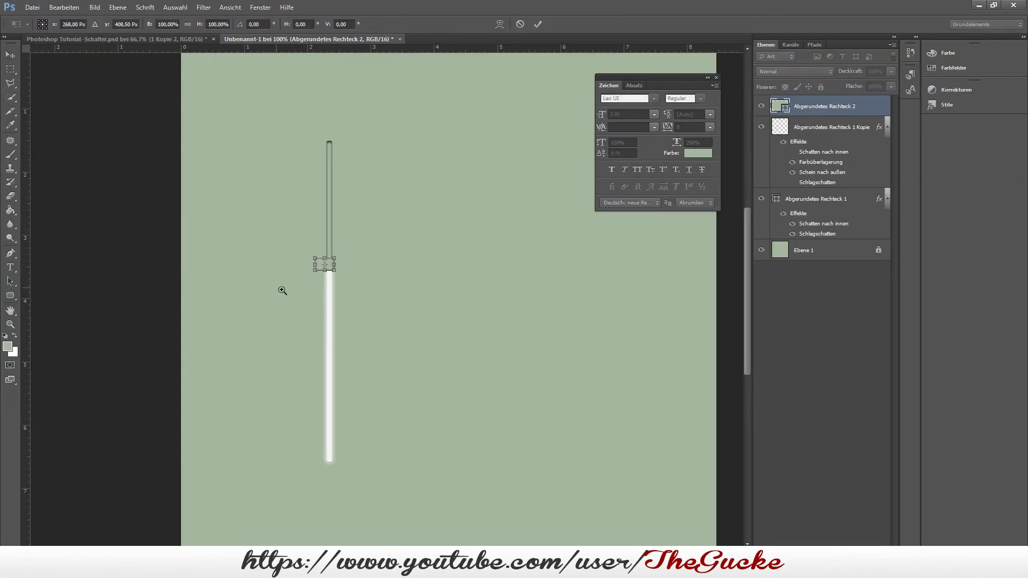
scroll(282, 289, up, 2)
scroll(282, 289, up, 2)
drag(528, 160, 552, 161)
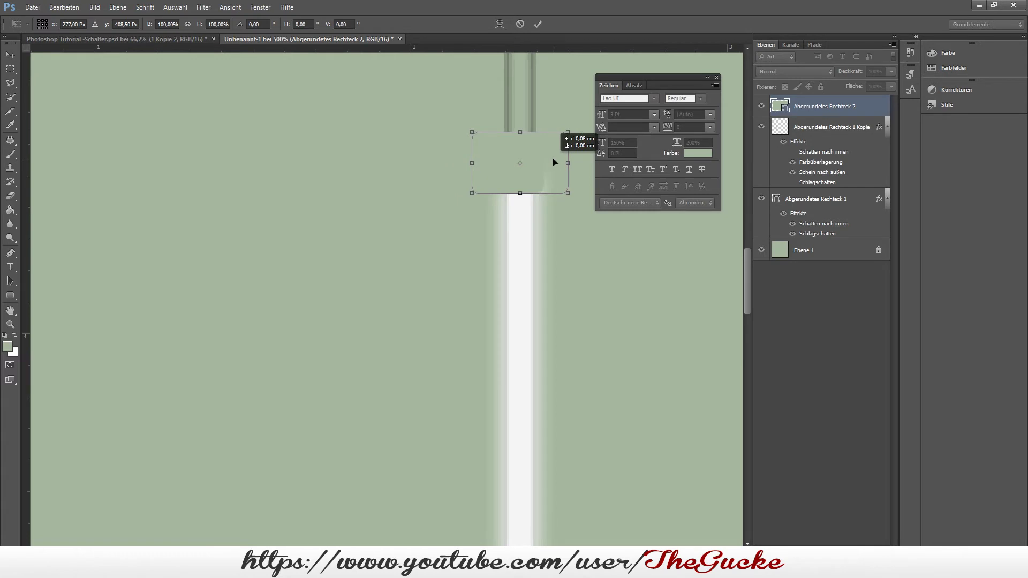
click(537, 23)
scroll(516, 174, down, 3)
scroll(516, 174, down, 1)
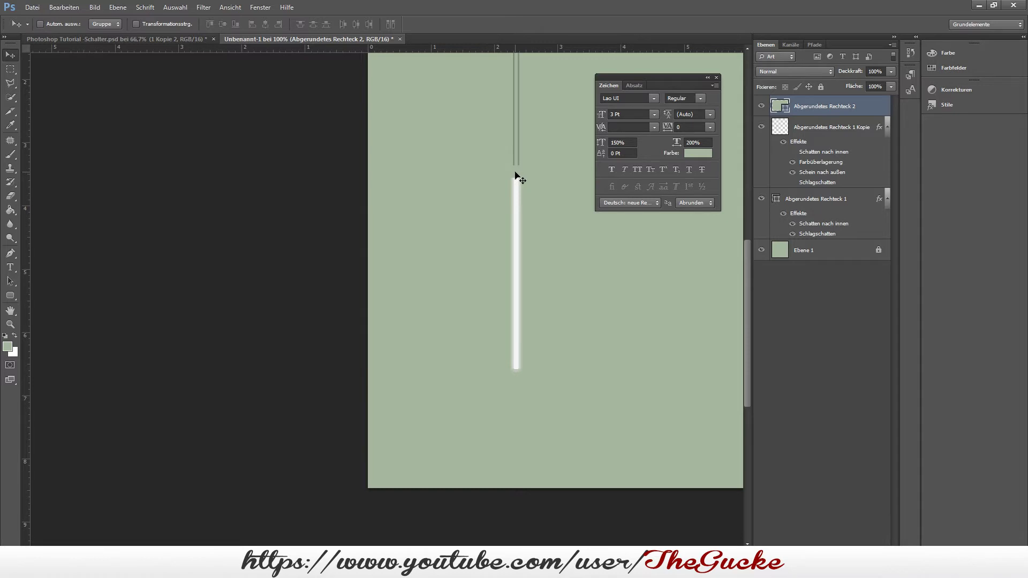
Step: Fill the knob shape with white
click(10, 282)
click(520, 173)
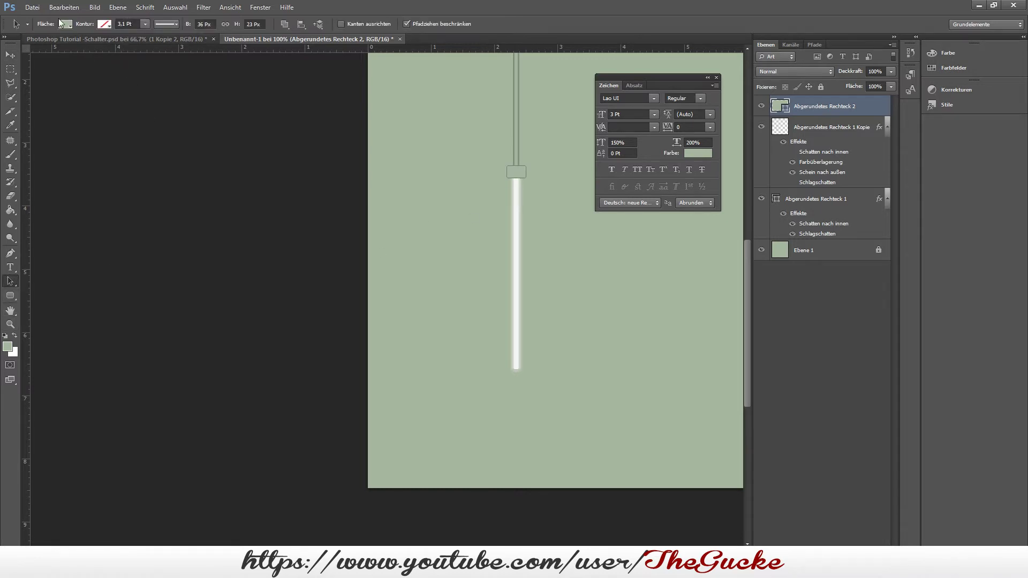
click(65, 24)
click(26, 75)
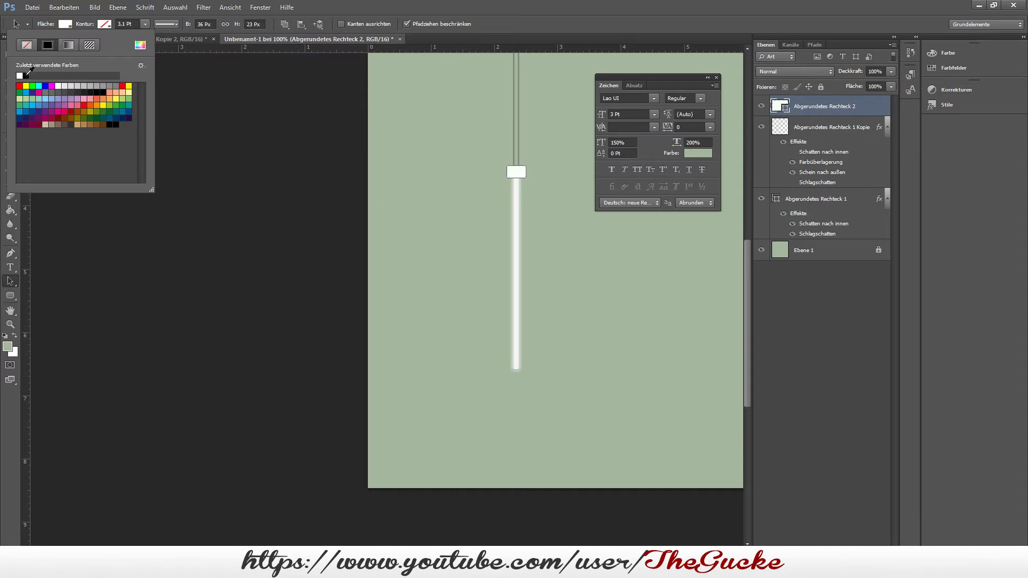
click(525, 193)
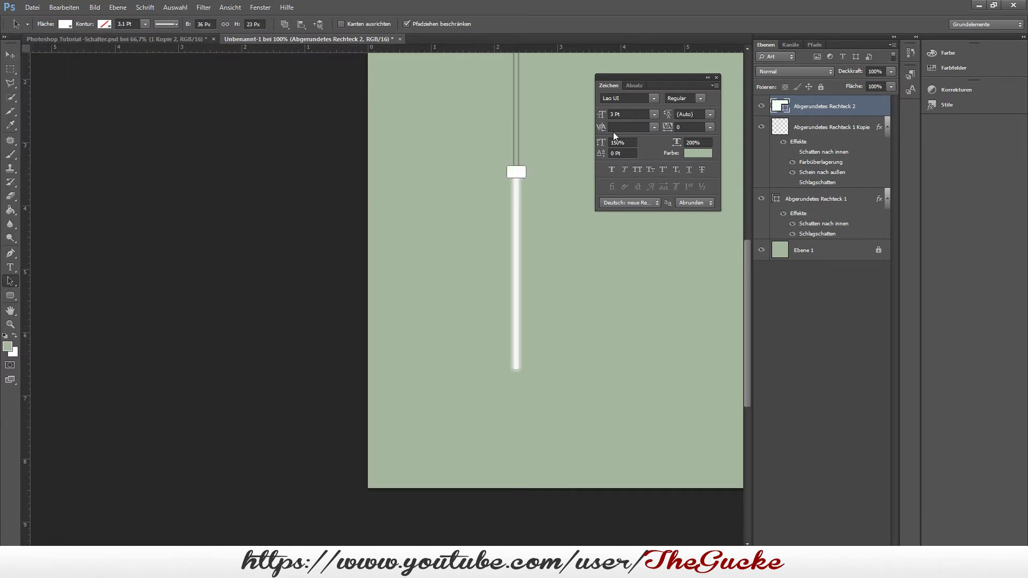
Step: Add a 1 px inside black stroke at 16% opacity in the knob's layer style
double_click(874, 107)
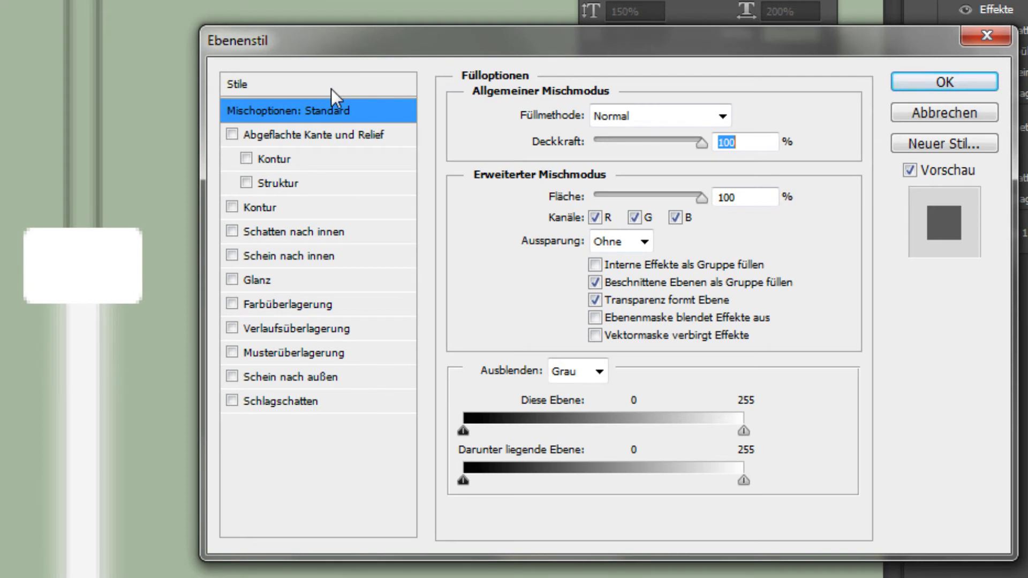
click(236, 208)
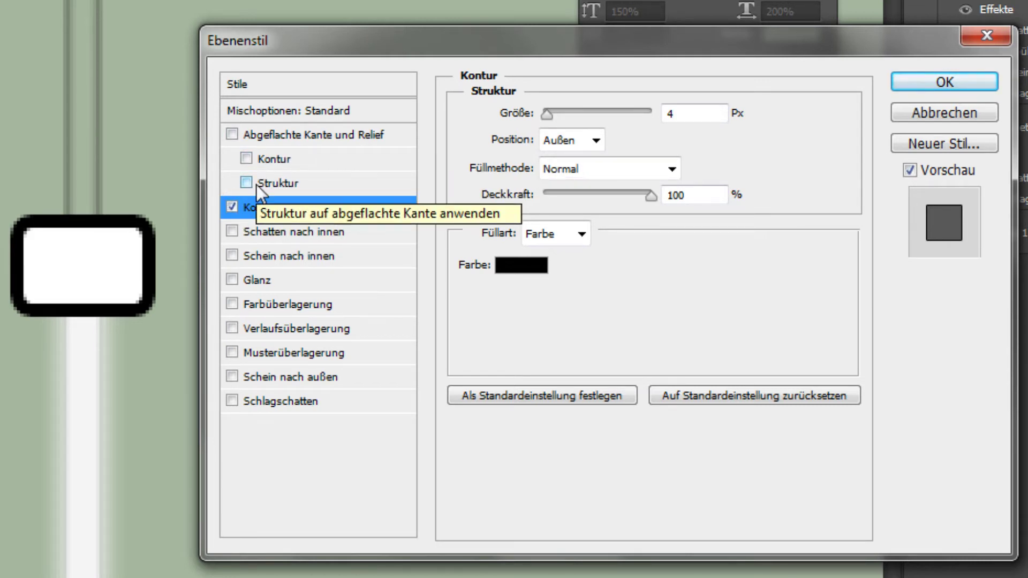
double_click(698, 114)
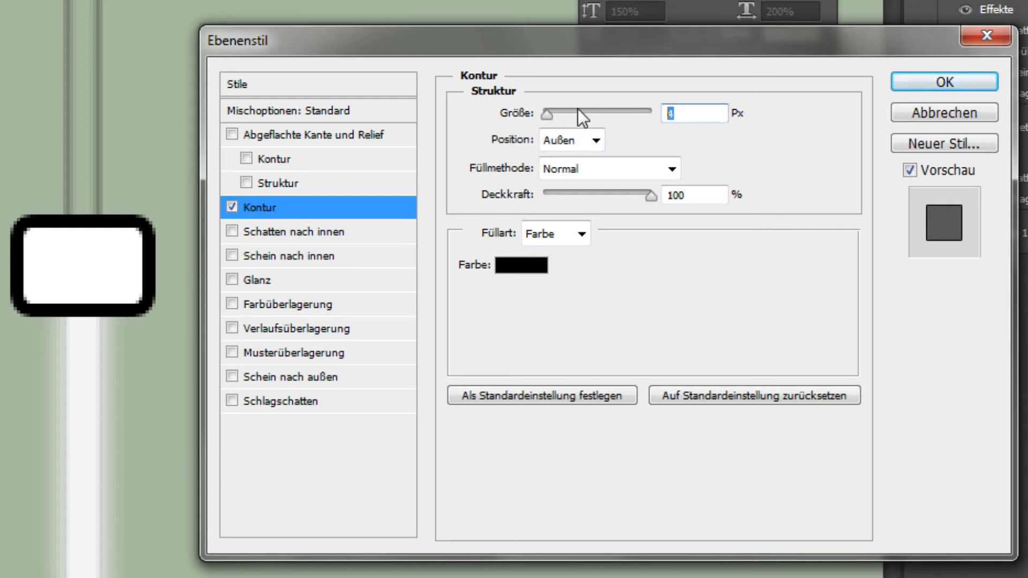
text(1)
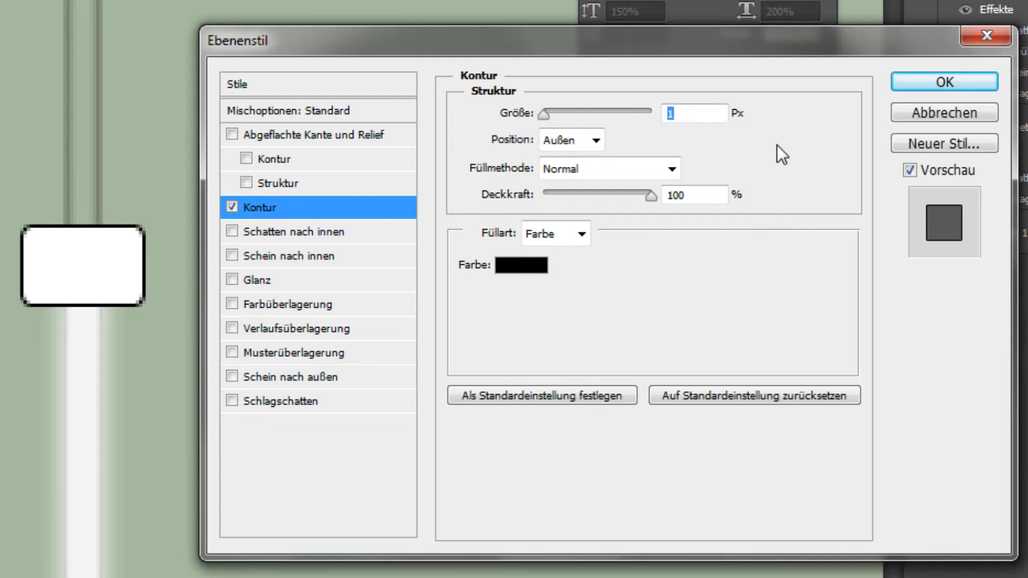
click(594, 138)
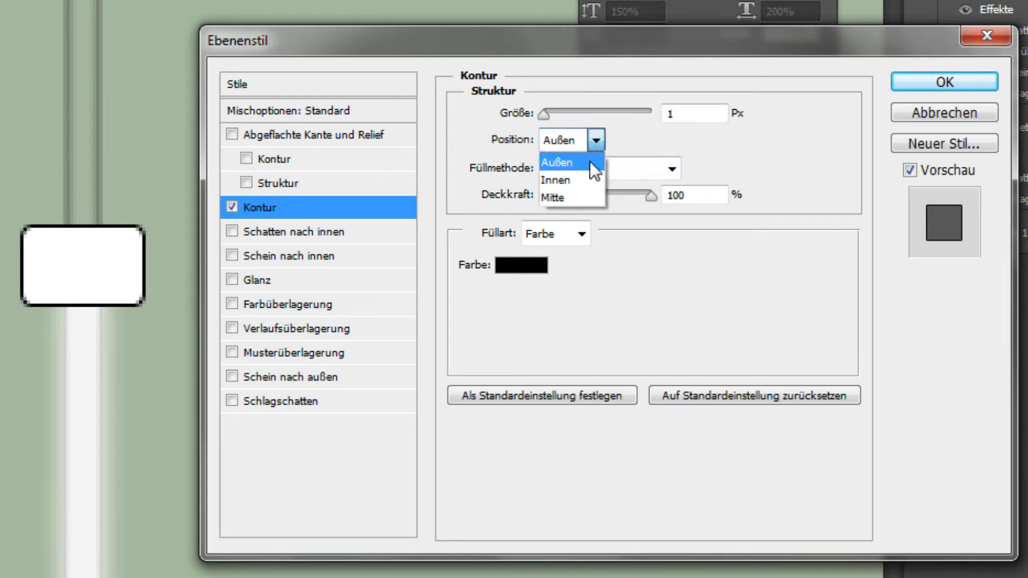
click(586, 176)
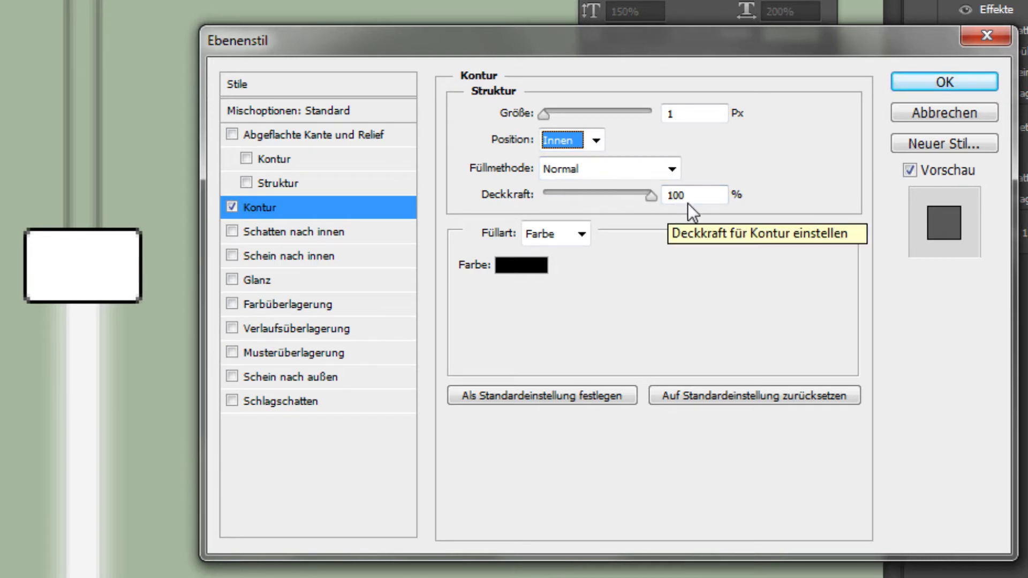
click(683, 197)
text(16)
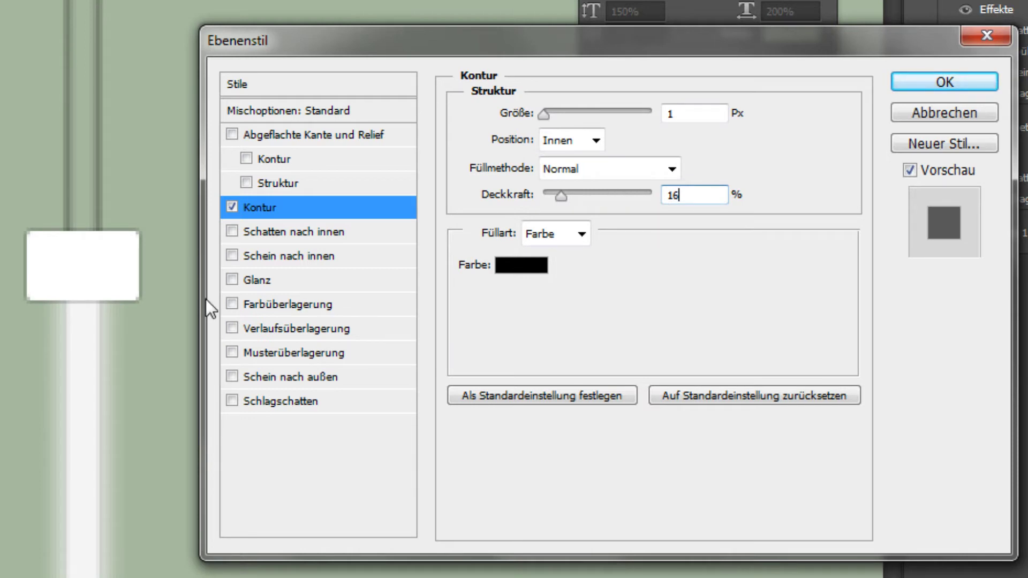
Step: Enable the knob's inner shadow in Normal blend mode with a white colour
click(232, 233)
click(275, 232)
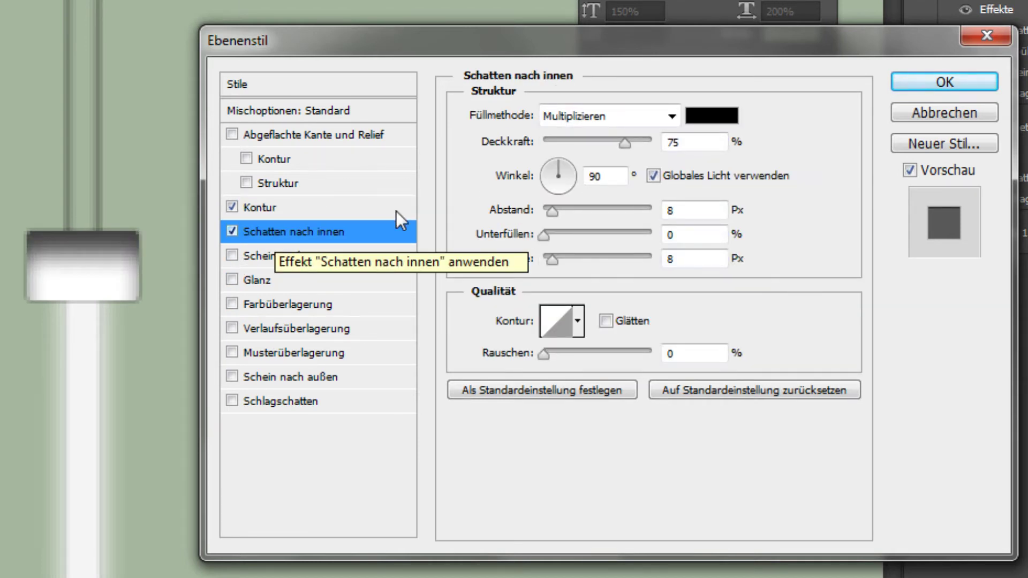
click(643, 115)
click(621, 138)
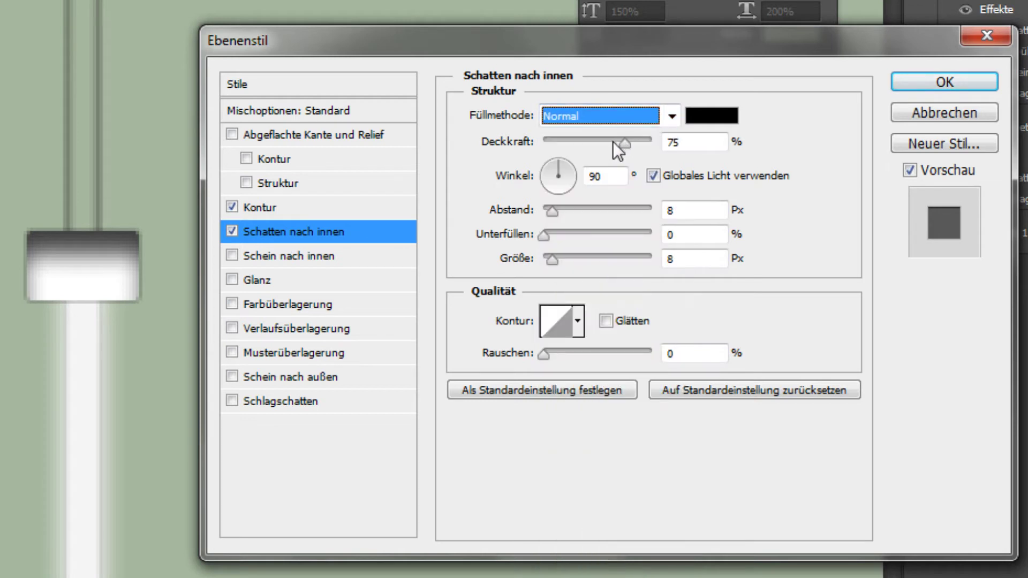
click(693, 149)
click(707, 115)
mouse_move(162, 65)
mouse_down()
mouse_move(130, 30)
mouse_move(128, 4)
mouse_up()
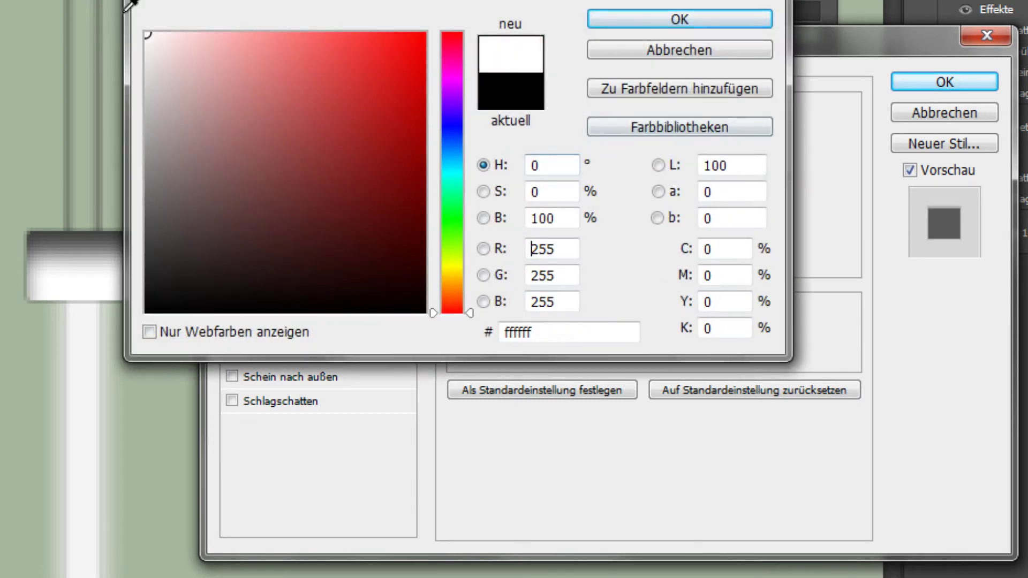
click(704, 25)
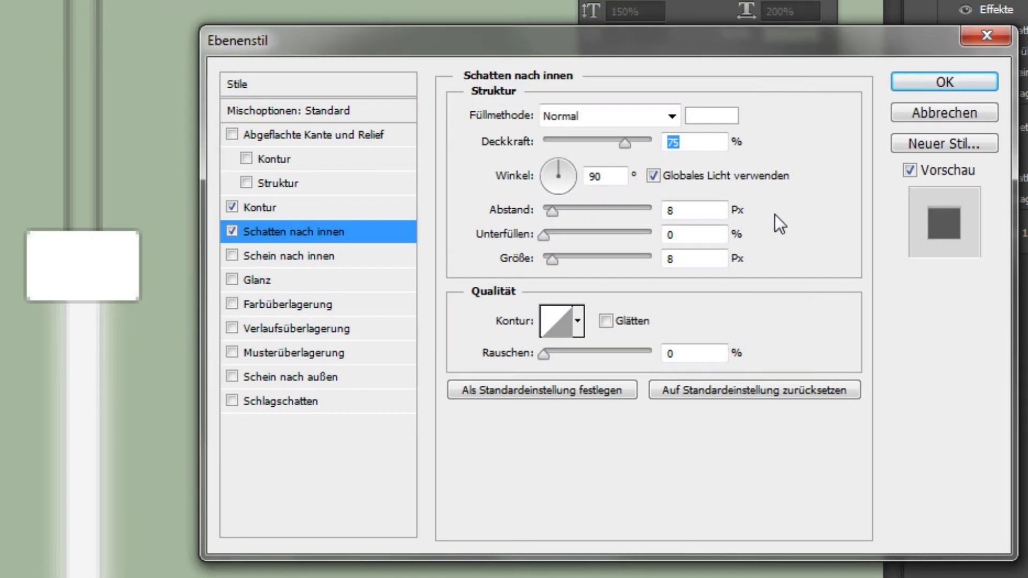
Step: Set the inner shadow distance to 4 px and size to 9 px
double_click(691, 210)
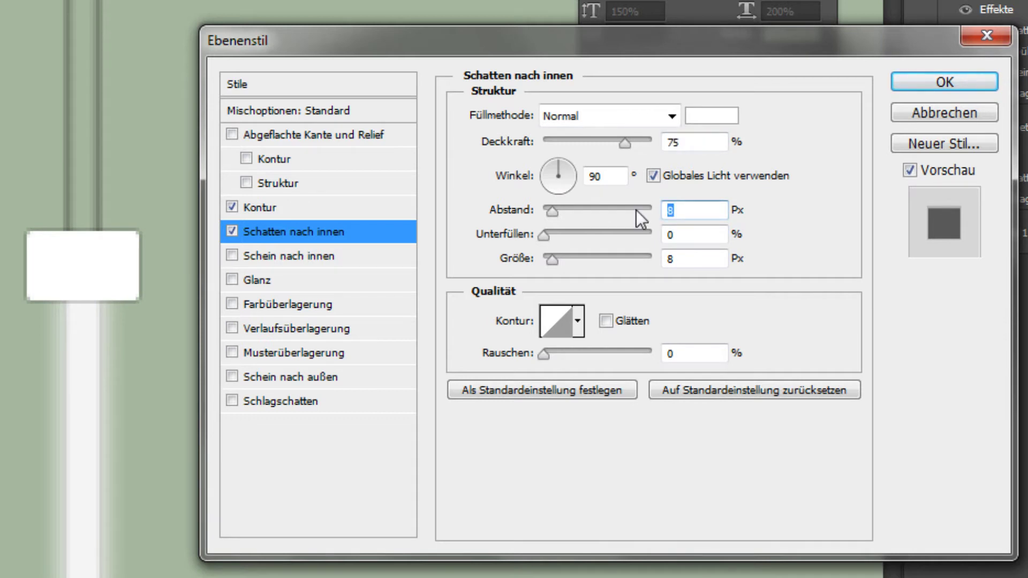
text(4)
double_click(699, 258)
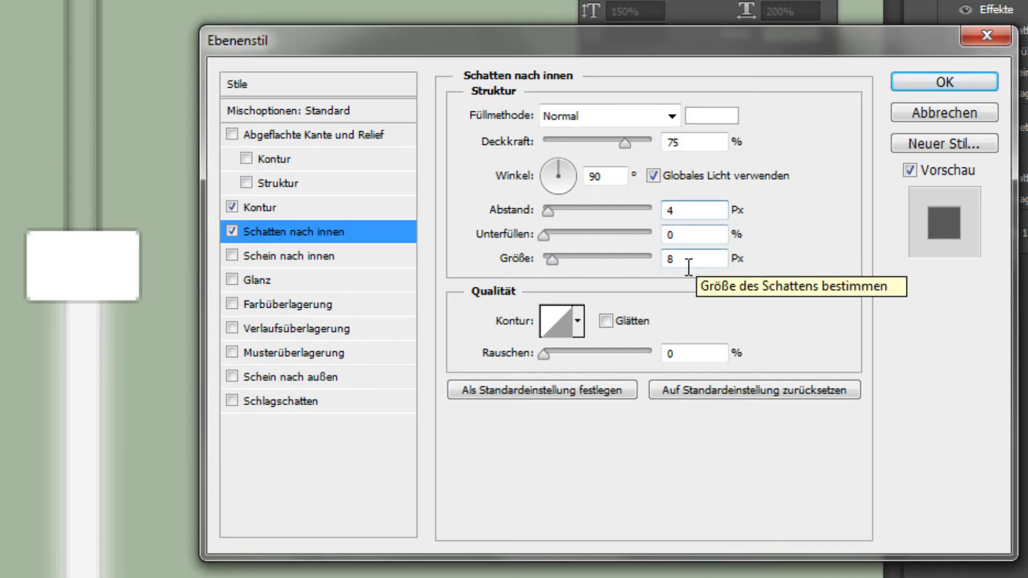
text(9)
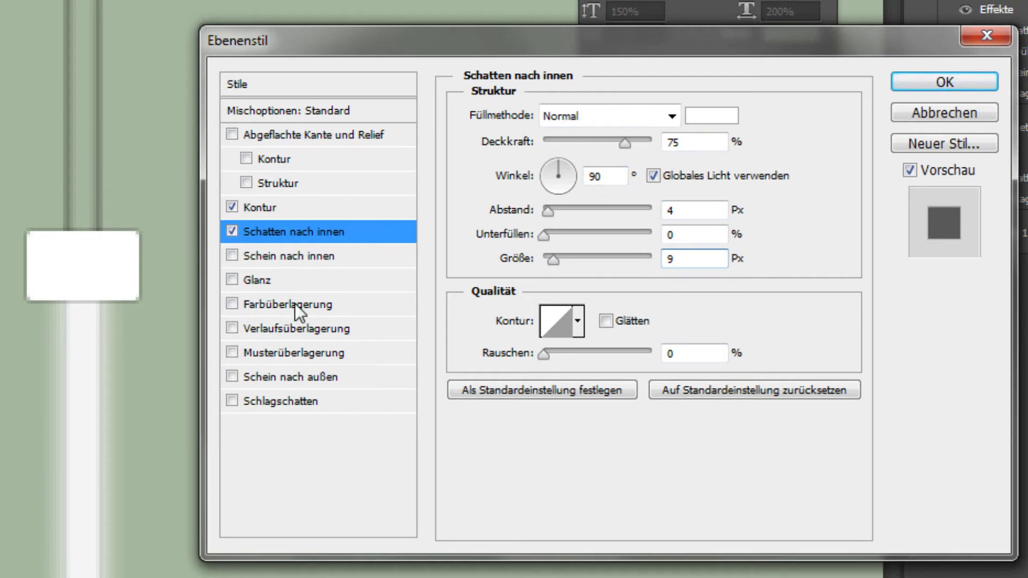
Step: Add a white (ffffff) colour overlay at 14% opacity to the knob
click(230, 309)
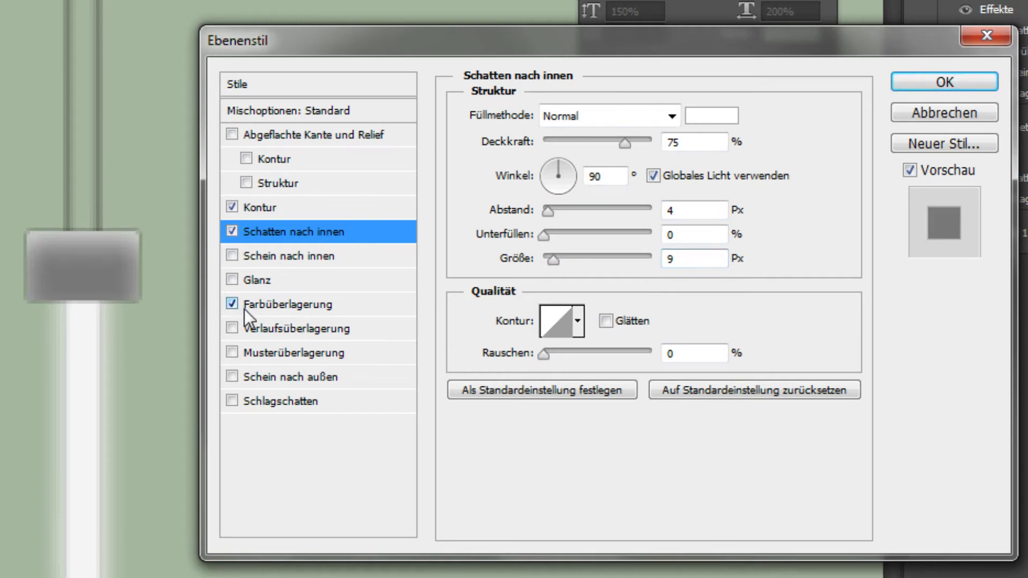
click(280, 310)
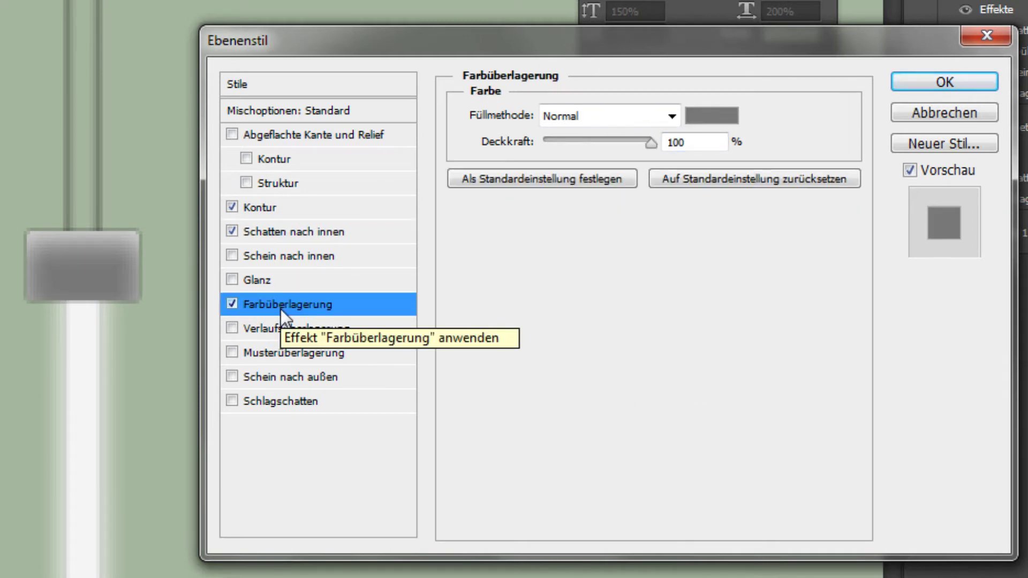
click(728, 122)
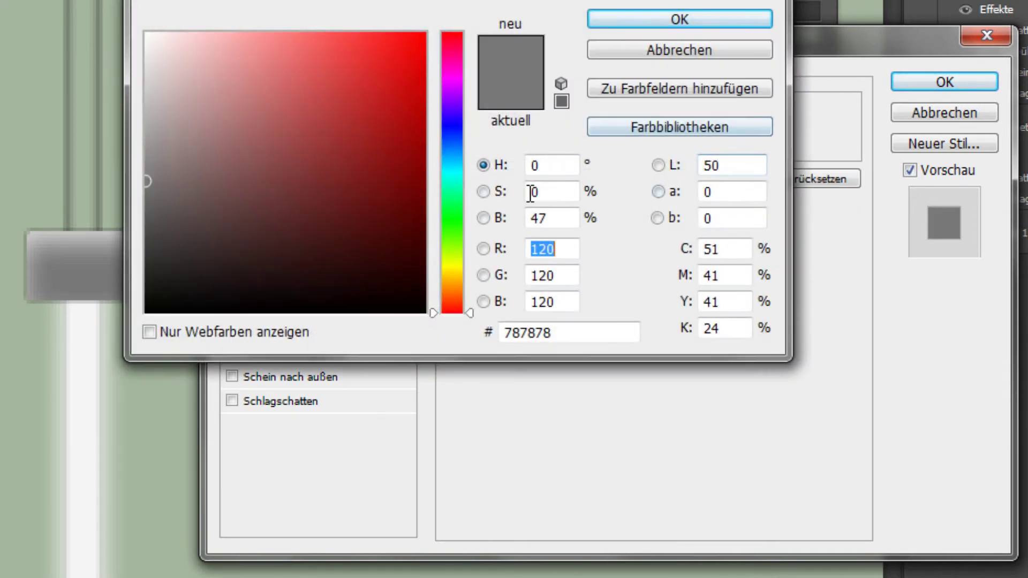
click(152, 37)
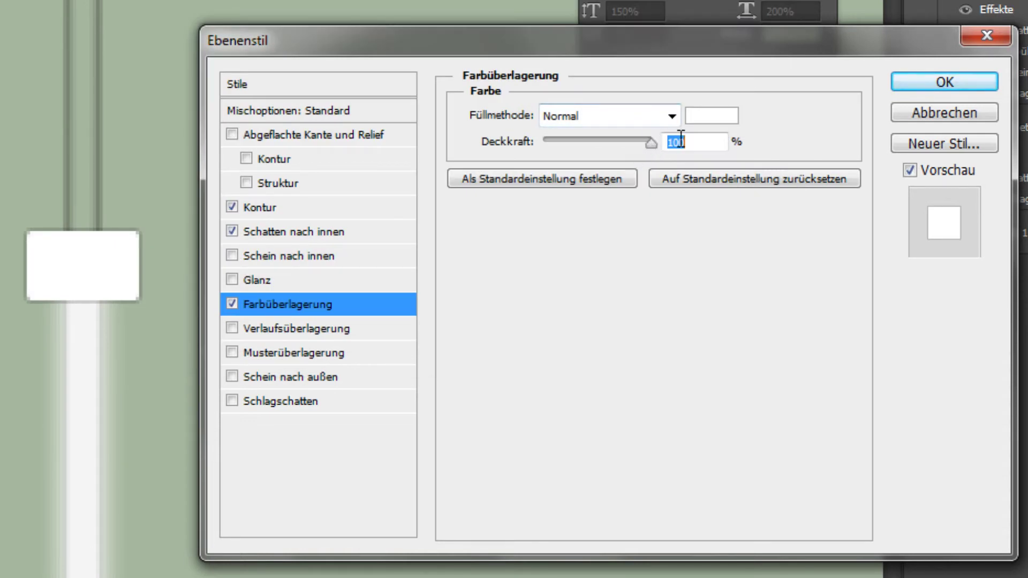
text(14)
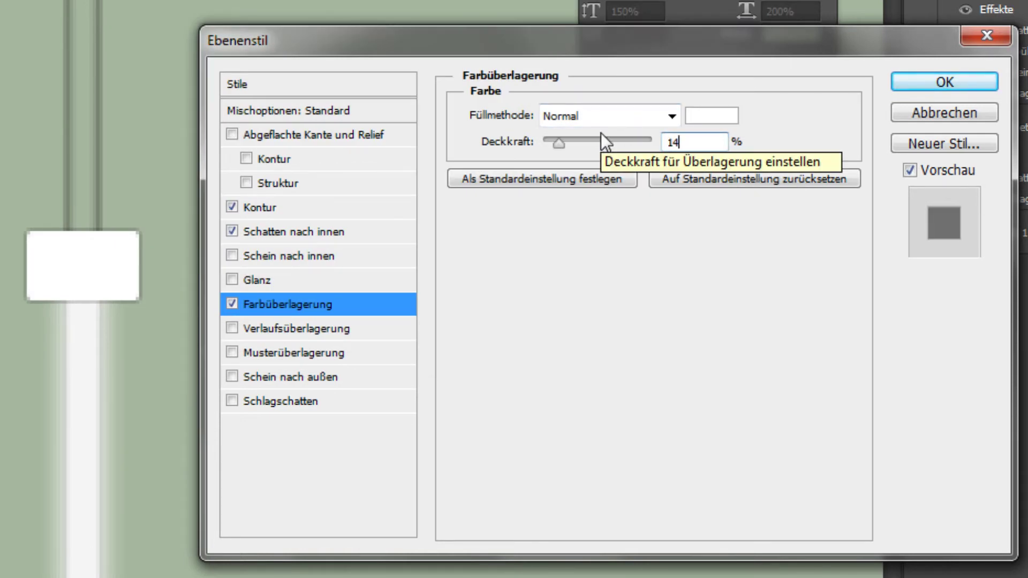
key(Return)
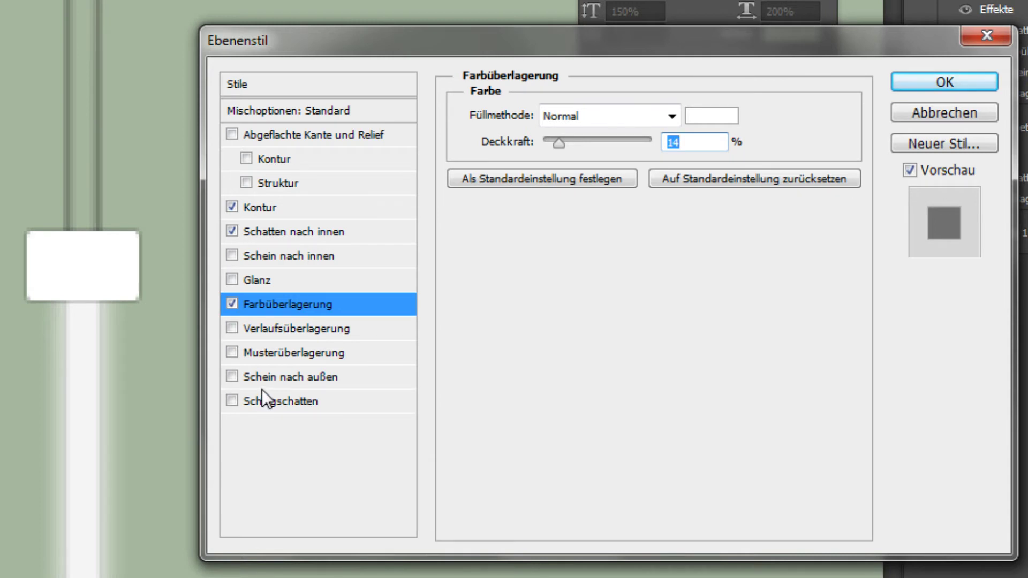
click(234, 327)
Step: Set the gradient overlay's left colour stop to grey-green #a5b79f
click(287, 326)
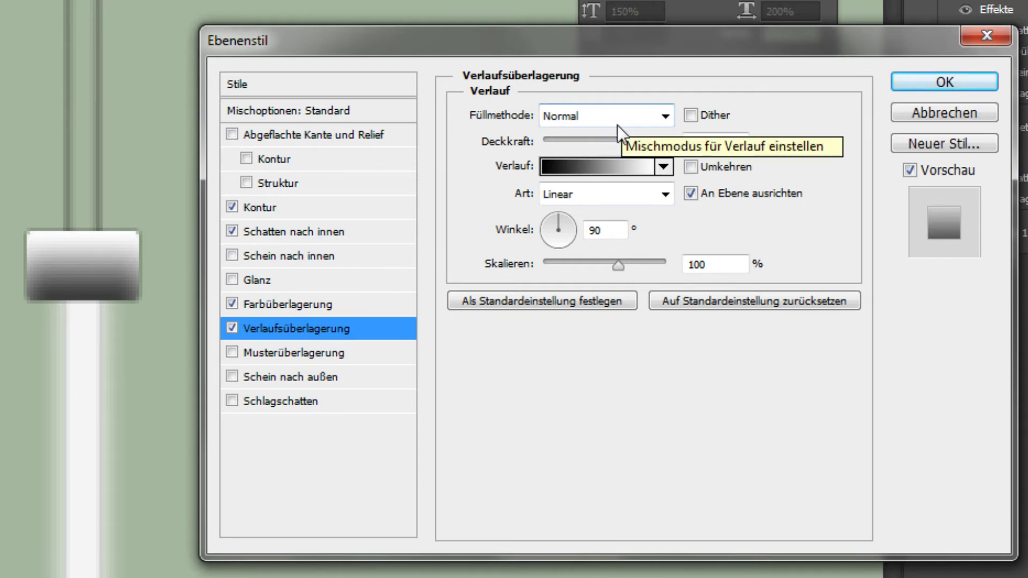
click(616, 169)
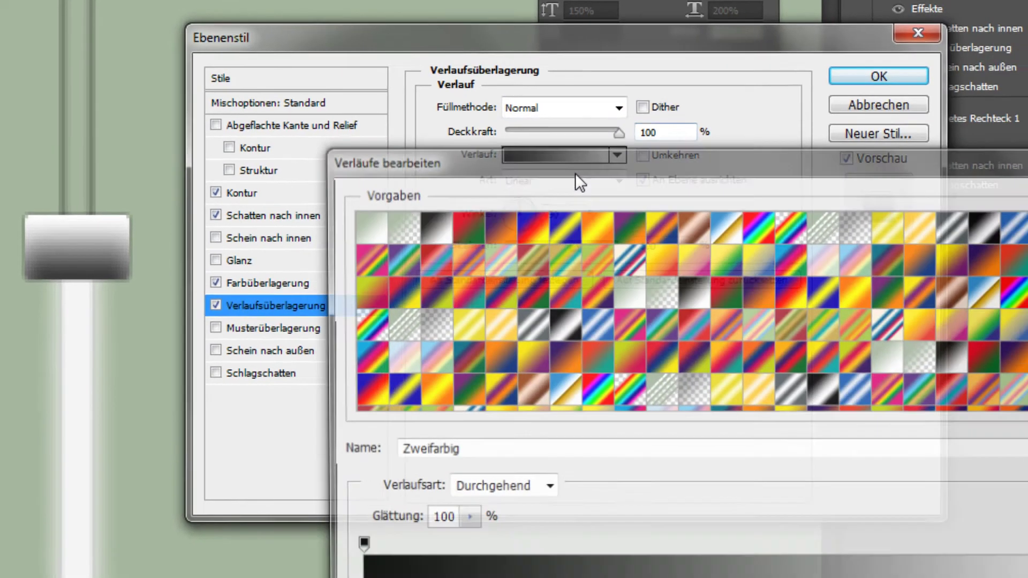
double_click(305, 514)
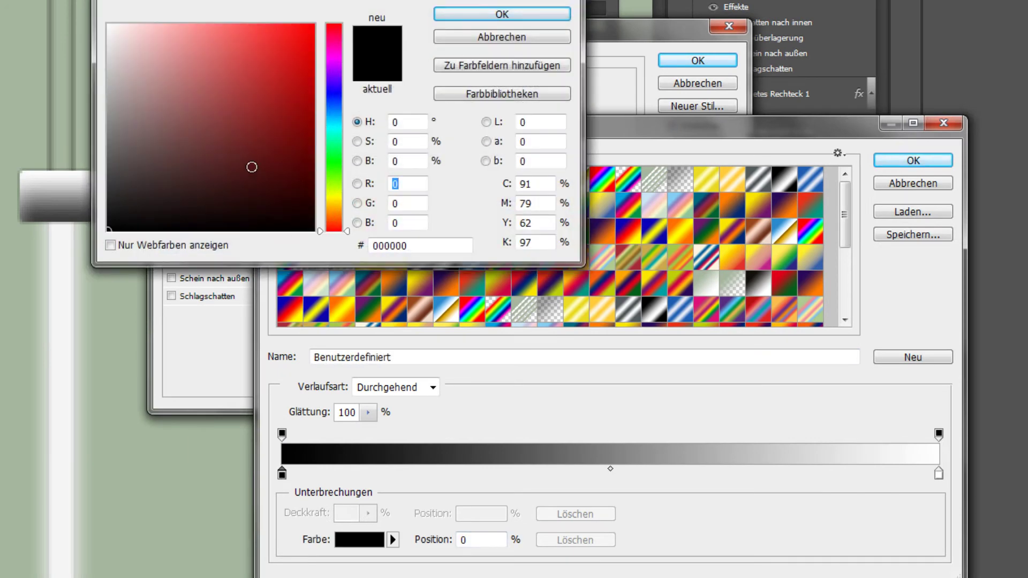
click(427, 251)
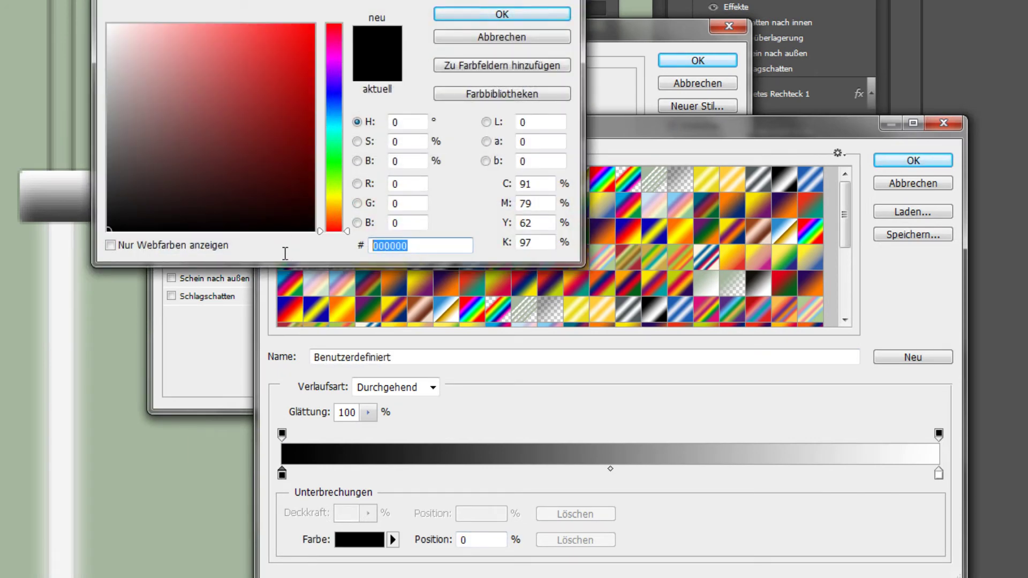
text(a)
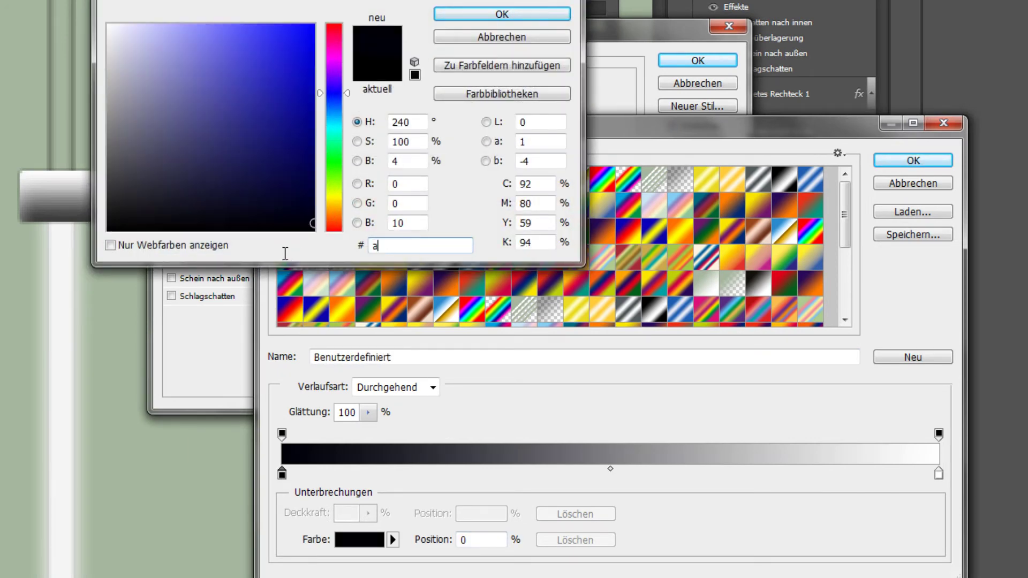
text(5b)
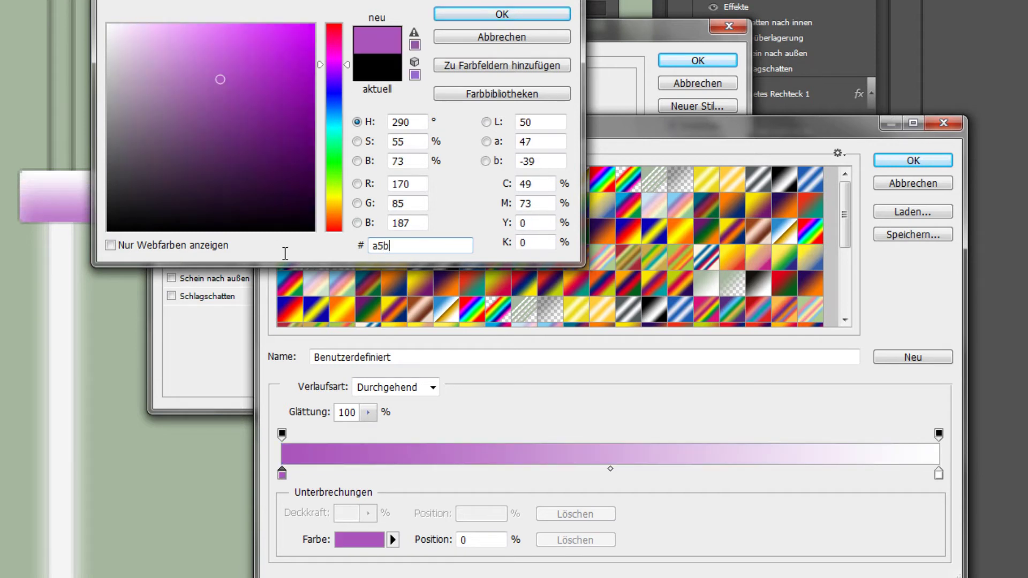
text(79)
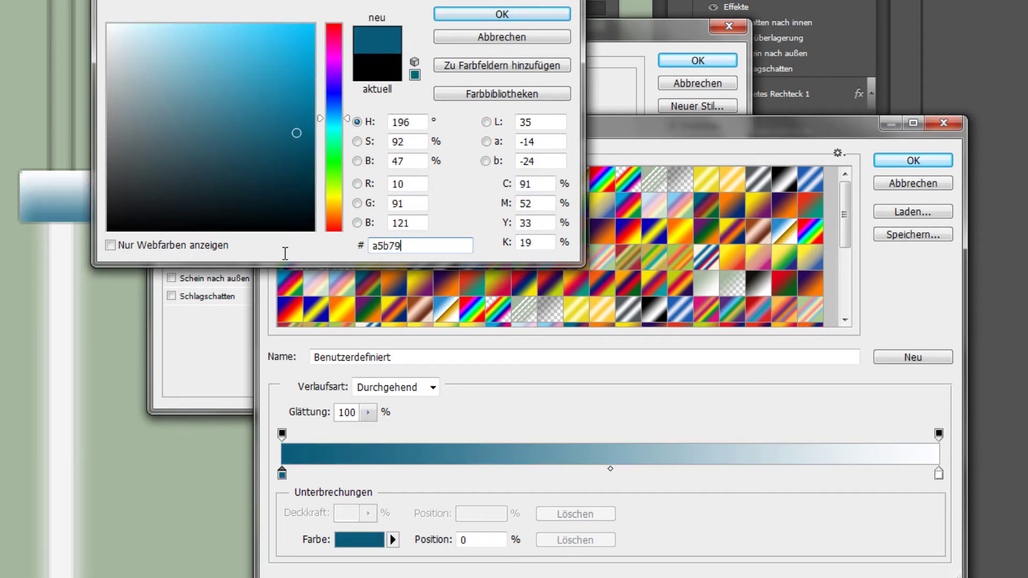
text(f)
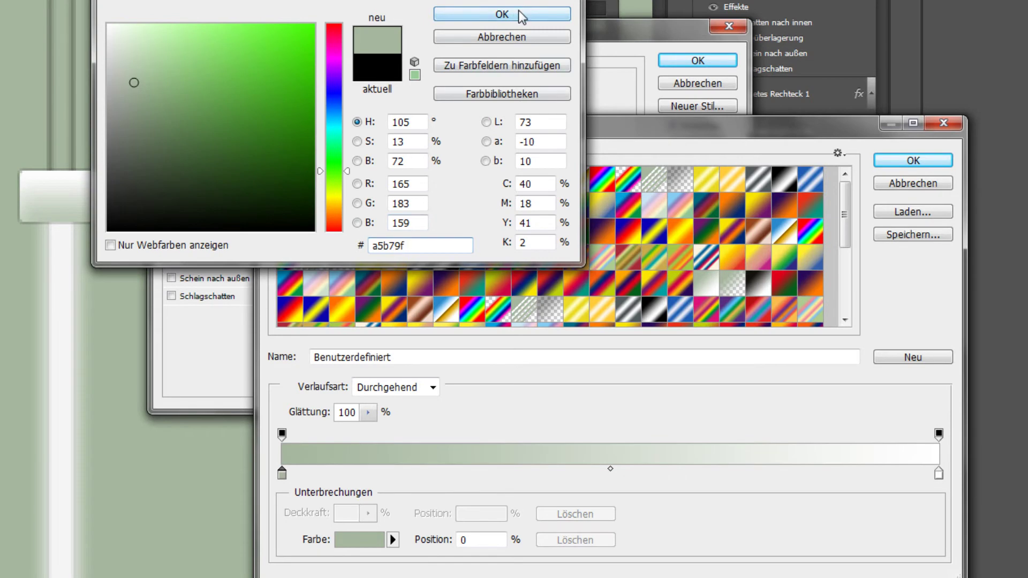
click(518, 11)
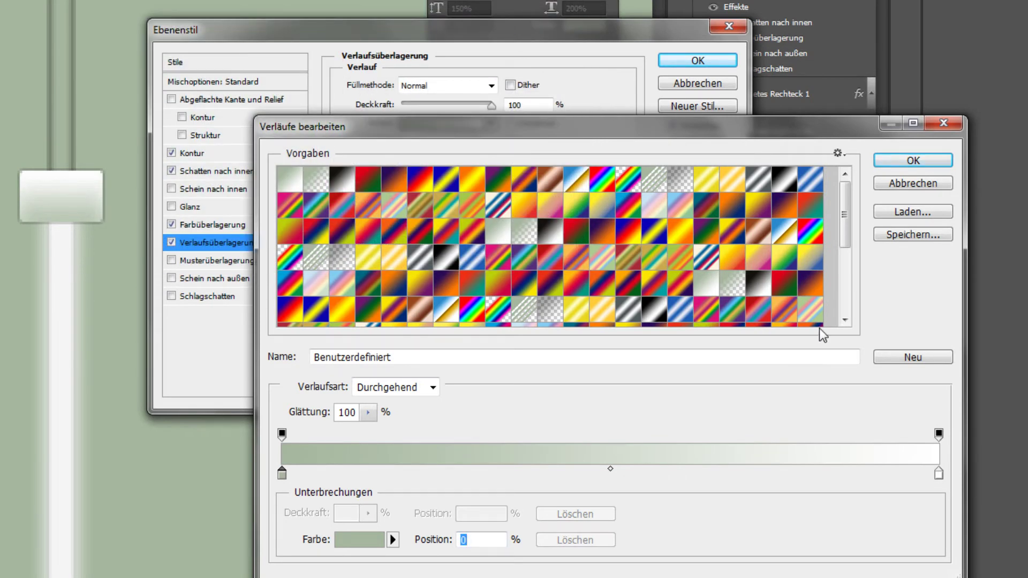
Step: Recolour the right stop from #a5b79f to a greener, lighter pale green (#bfd7c6)
double_click(937, 474)
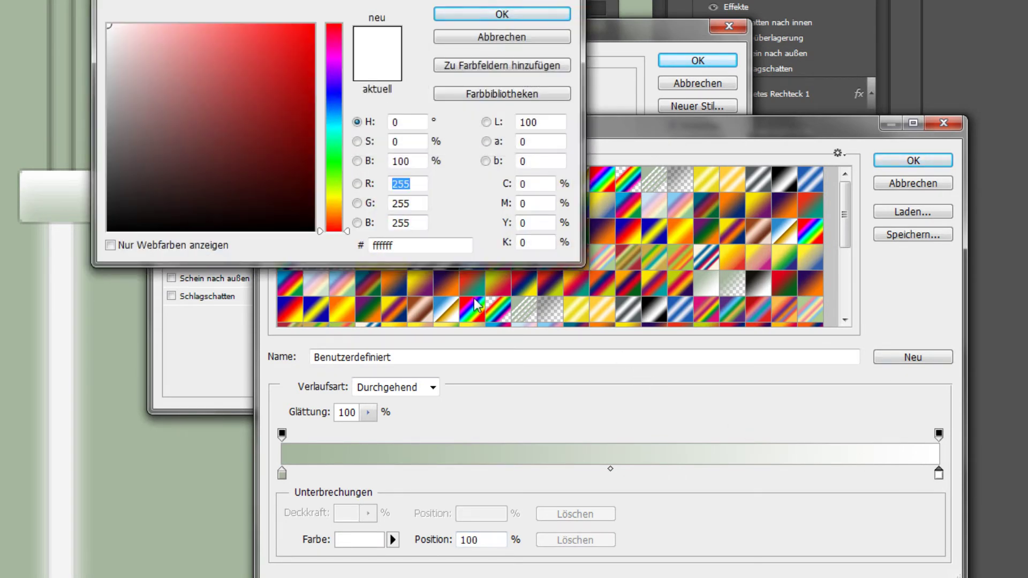
drag(406, 246, 347, 248)
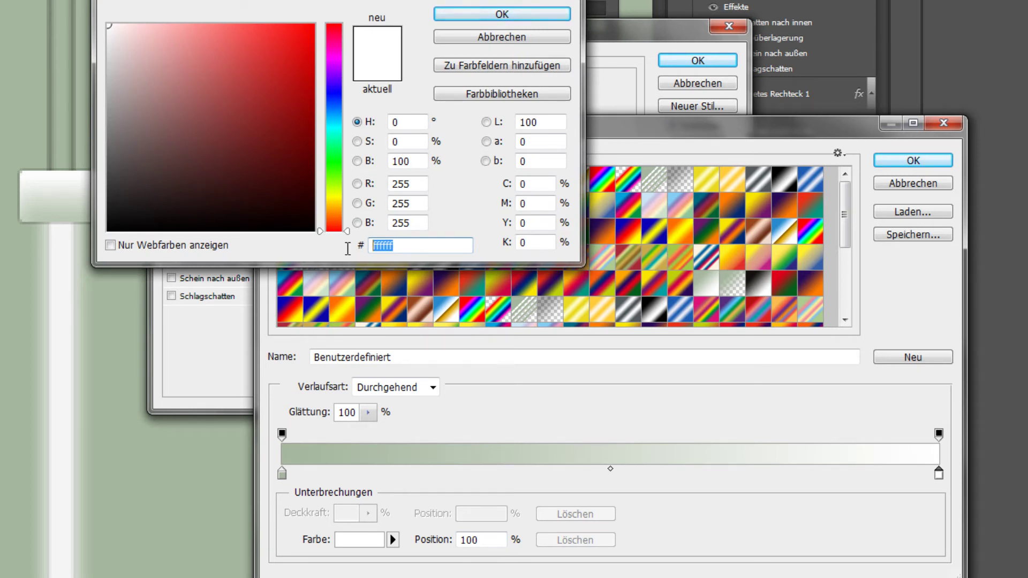
text(a5)
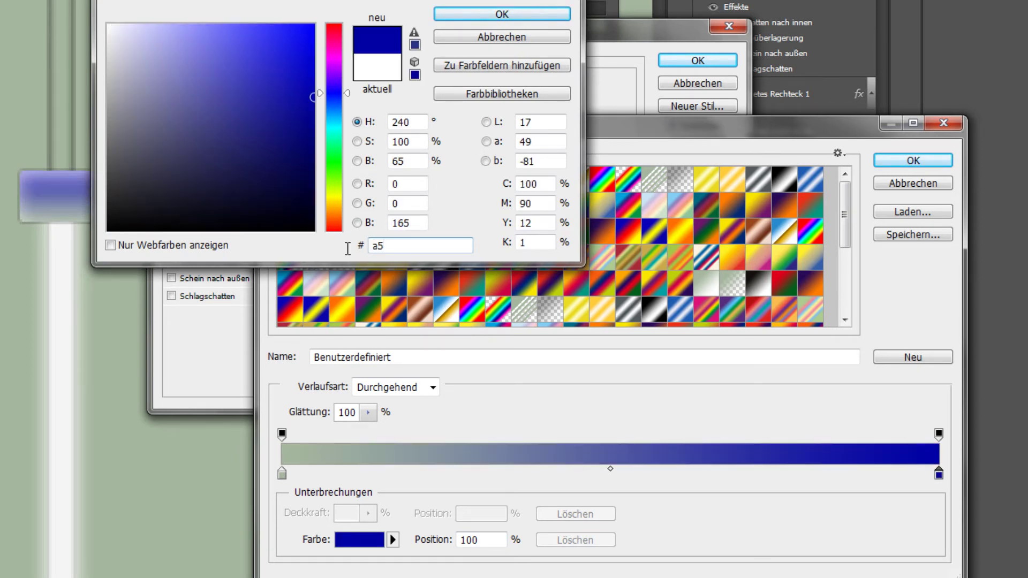
text(b7)
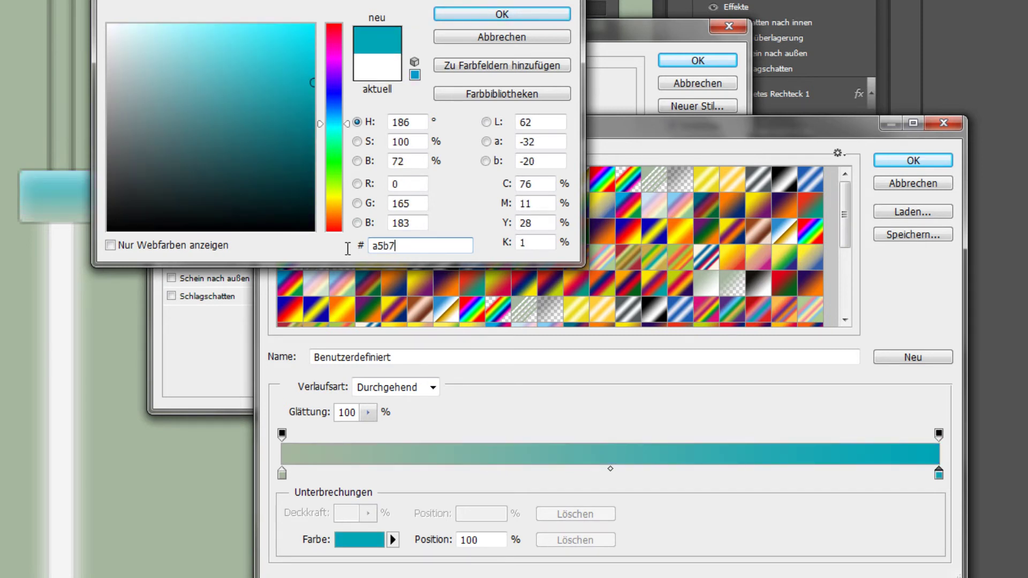
text(9f)
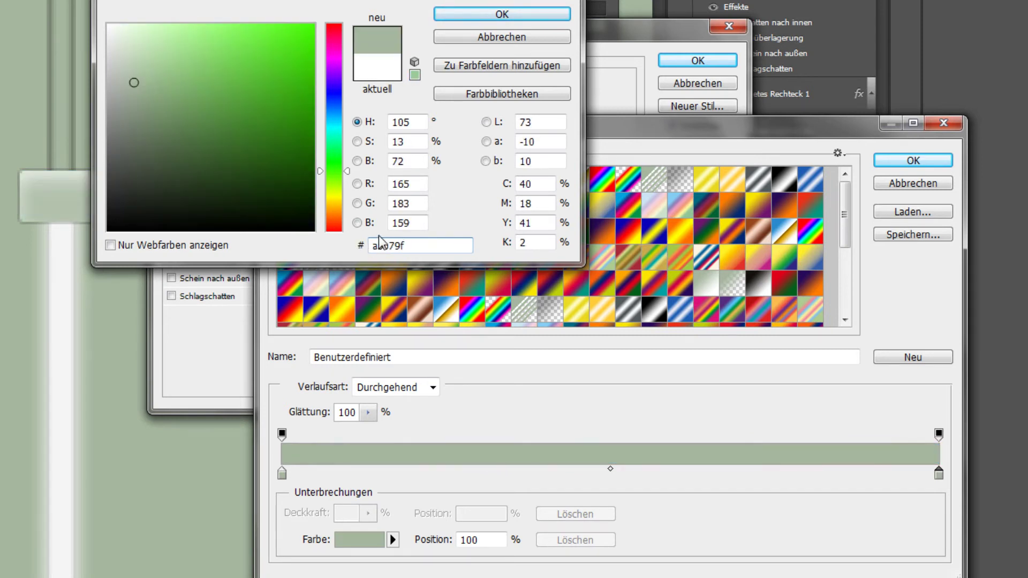
click(416, 122)
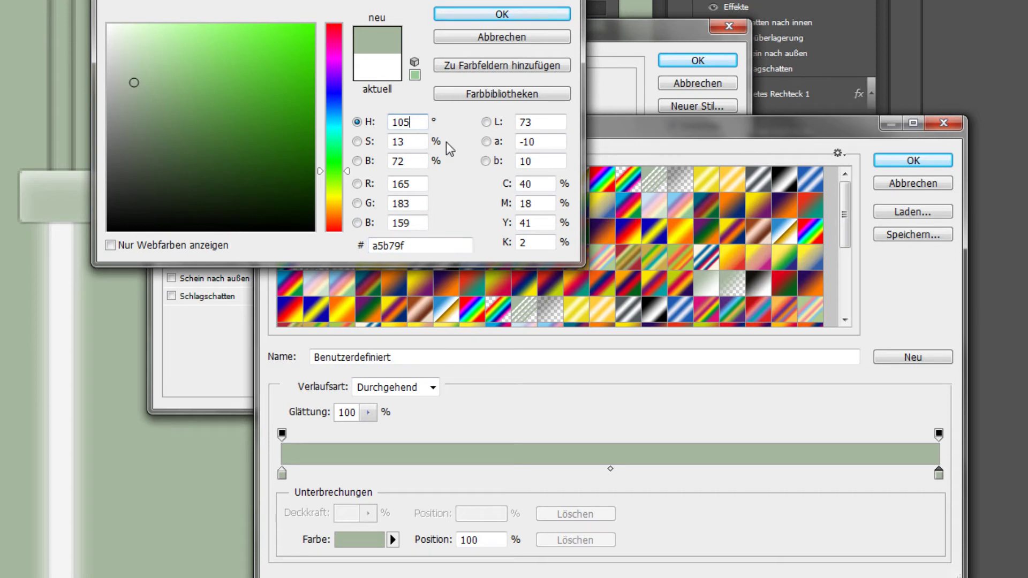
key(Up)
key(Up)
key(Up)
key(Up)
key(Up)
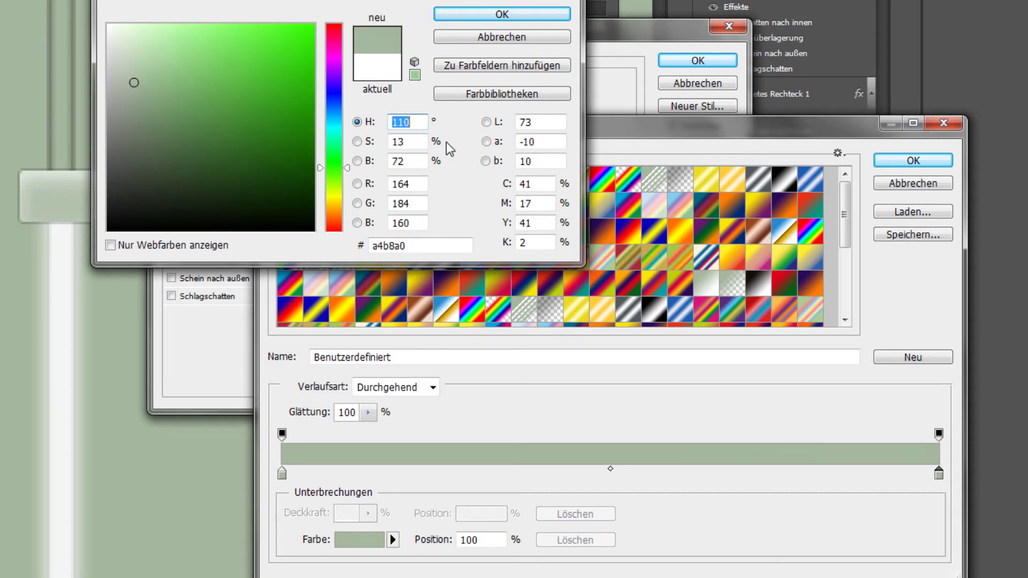
key(Up)
key(Up)
key(Up)
key(Up)
key(Up)
key(Up)
key(Up)
key(Up)
key(Up)
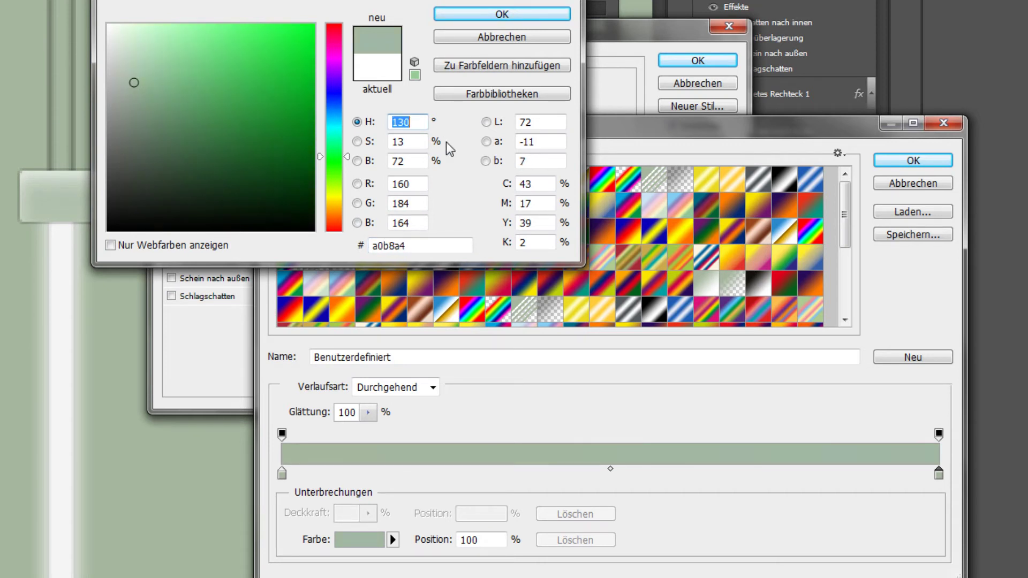
key(Up)
key(Up)
key(Up)
drag(134, 82, 131, 57)
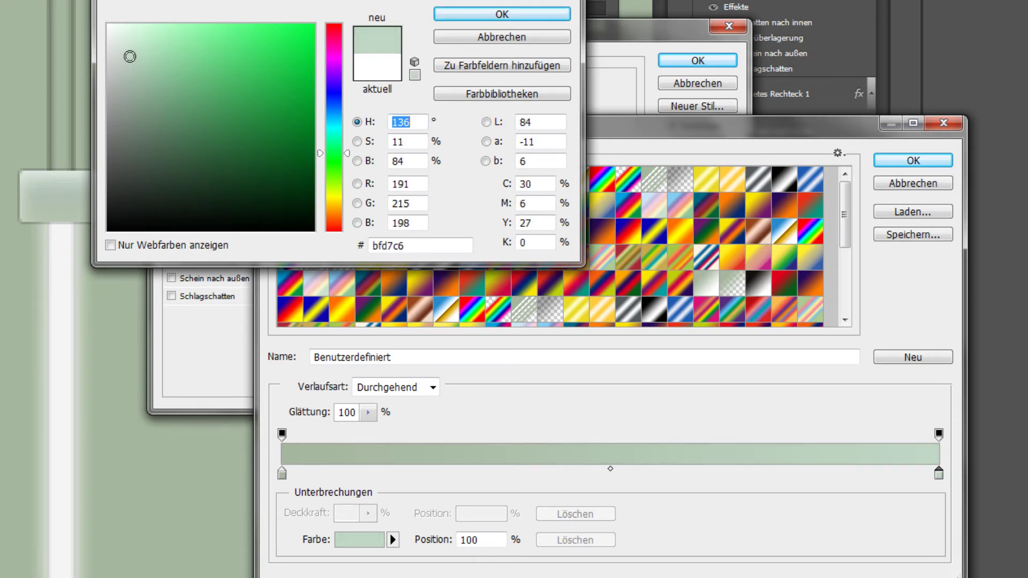
click(502, 14)
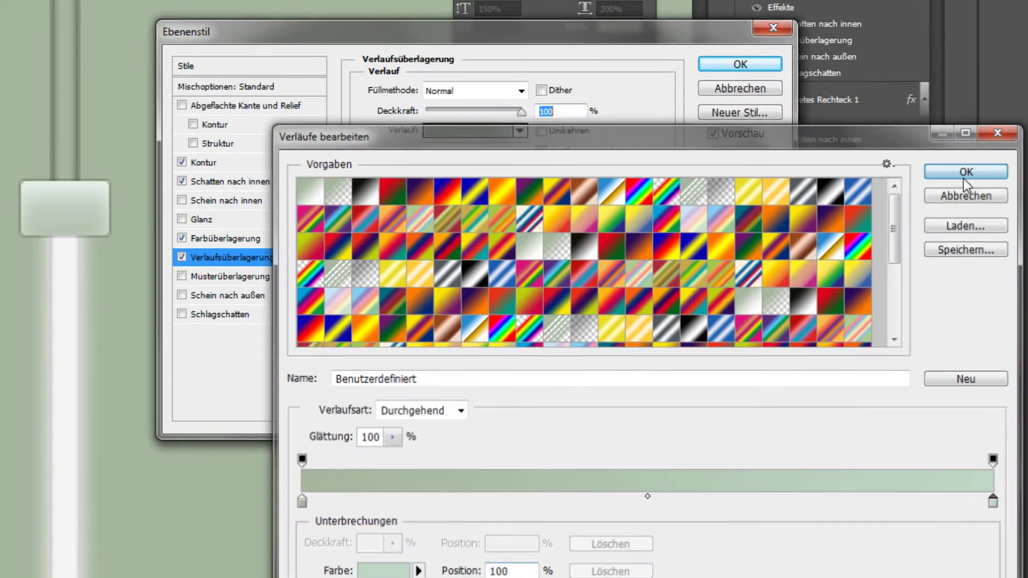
Step: Accept the sage-green gradient and apply the knob's stroke, shadow and overlay styles
click(913, 161)
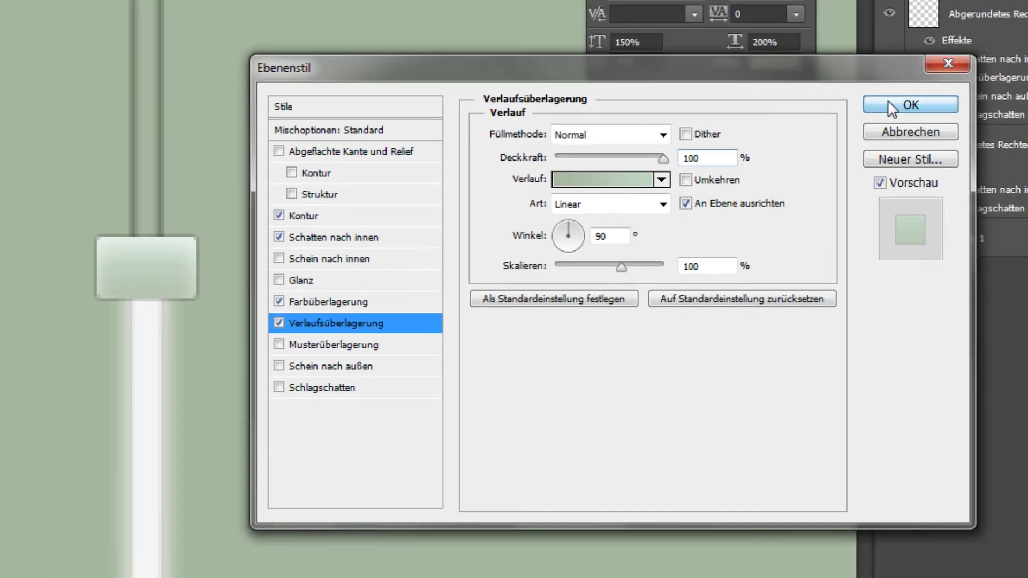
click(935, 82)
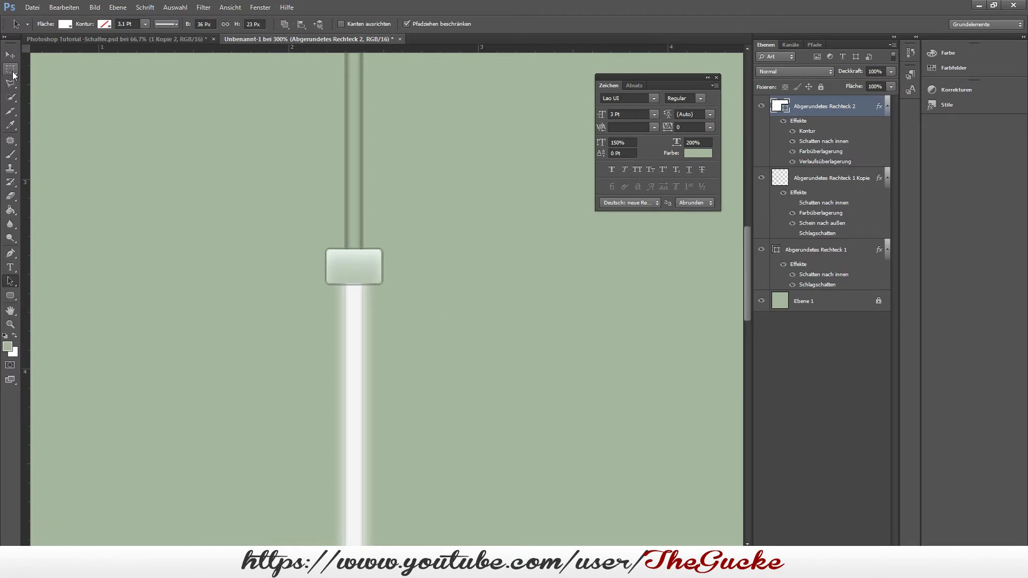
Step: Zoom in close on the knob and begin a rounded rectangle over it
key(v)
key(ctrl+minus)
key(ctrl+minus)
key(ctrl+minus)
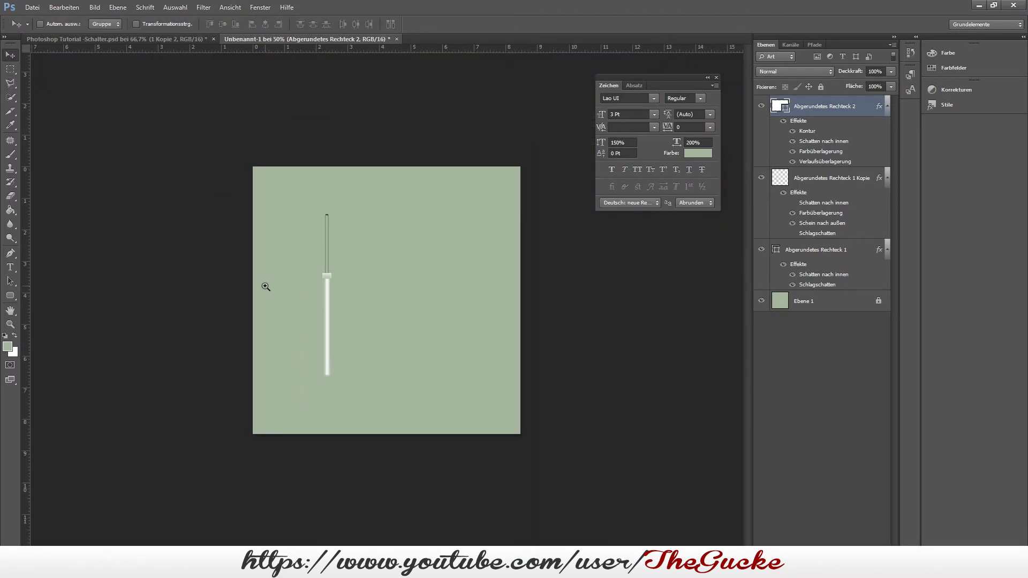
click(267, 283)
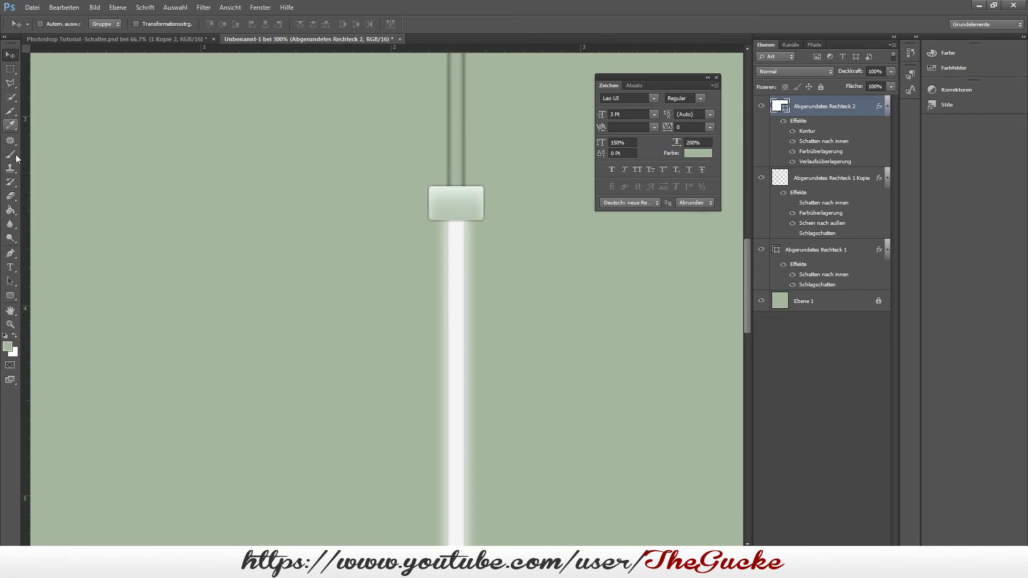
click(11, 295)
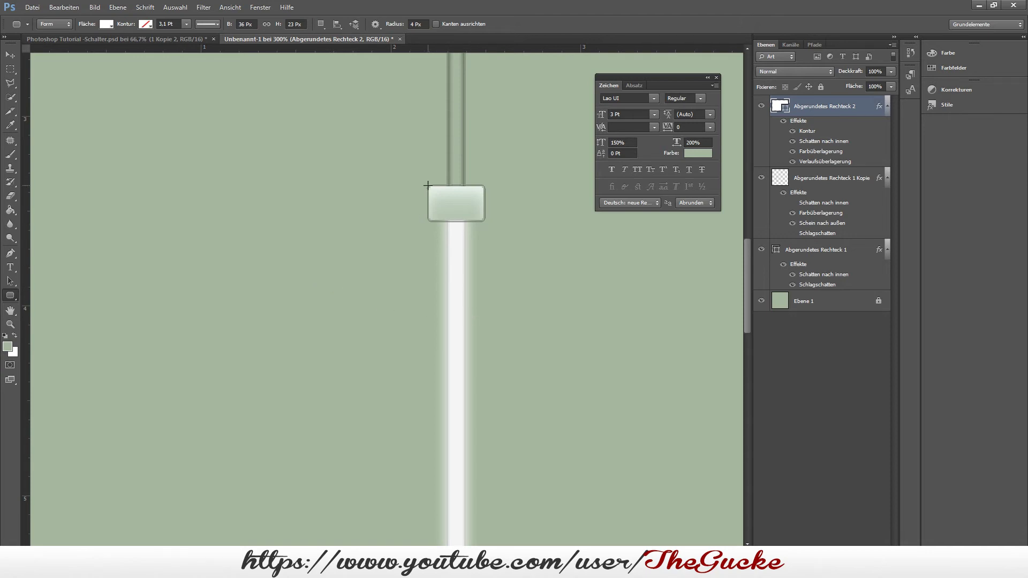
drag(427, 185, 484, 224)
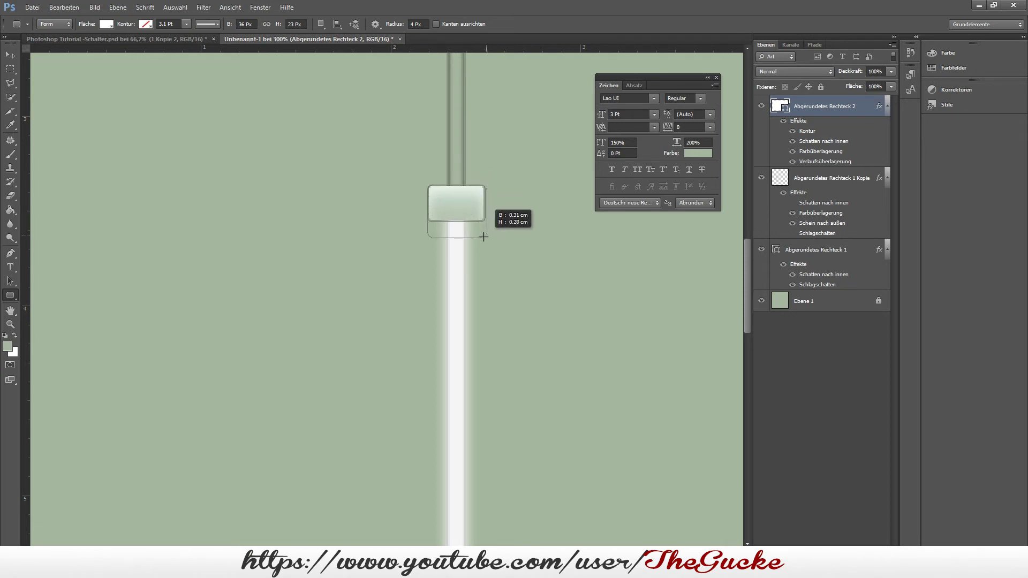
Step: Make the new shape a 50%-opacity black rectangle layered beneath the knob
drag(484, 224, 484, 236)
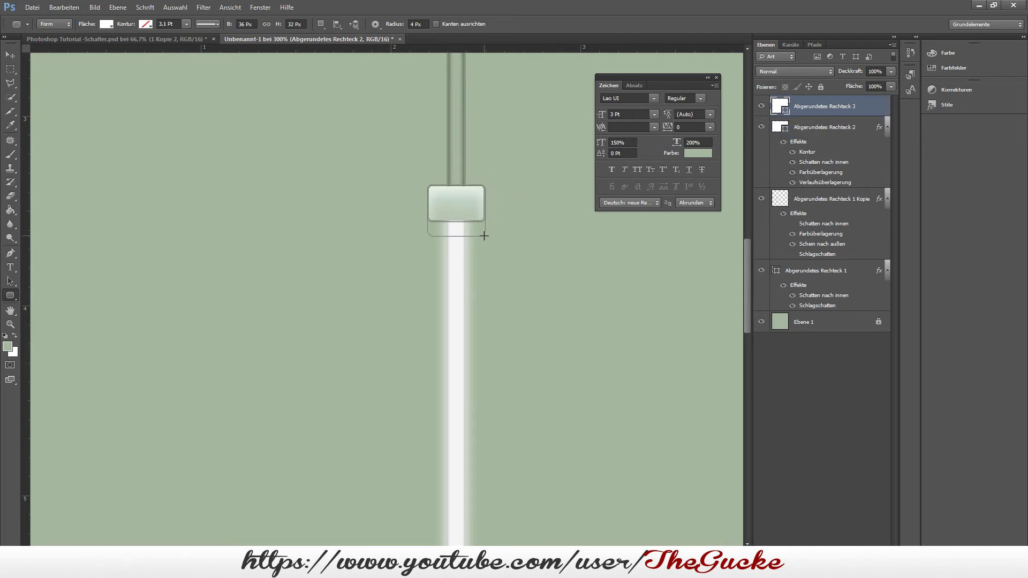
click(894, 72)
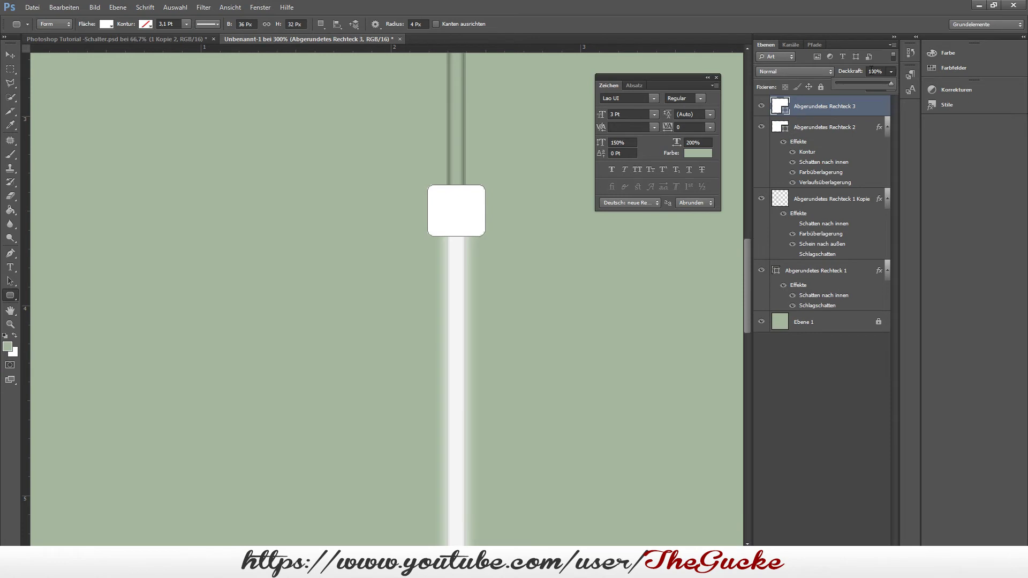
text(50)
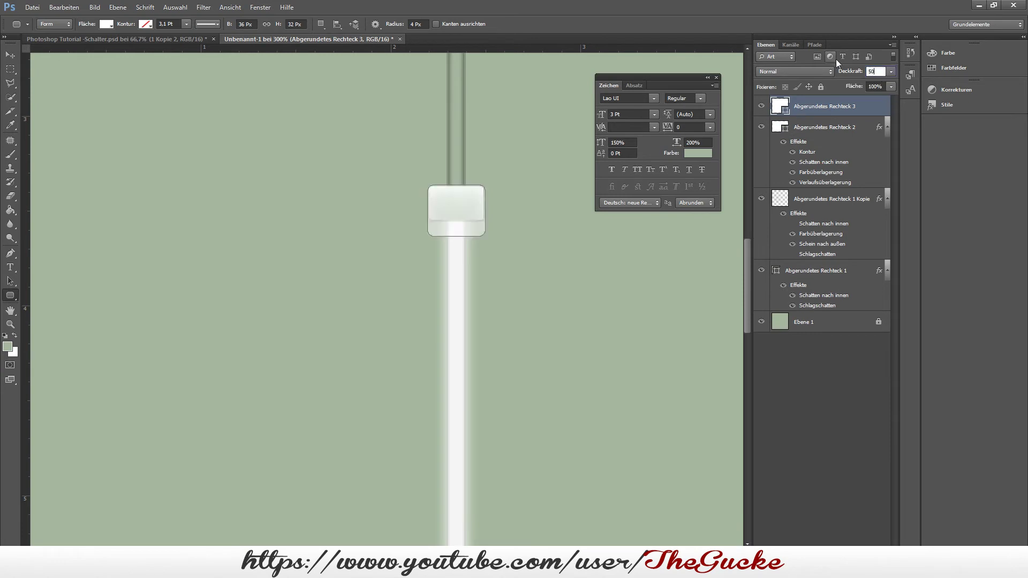
click(109, 24)
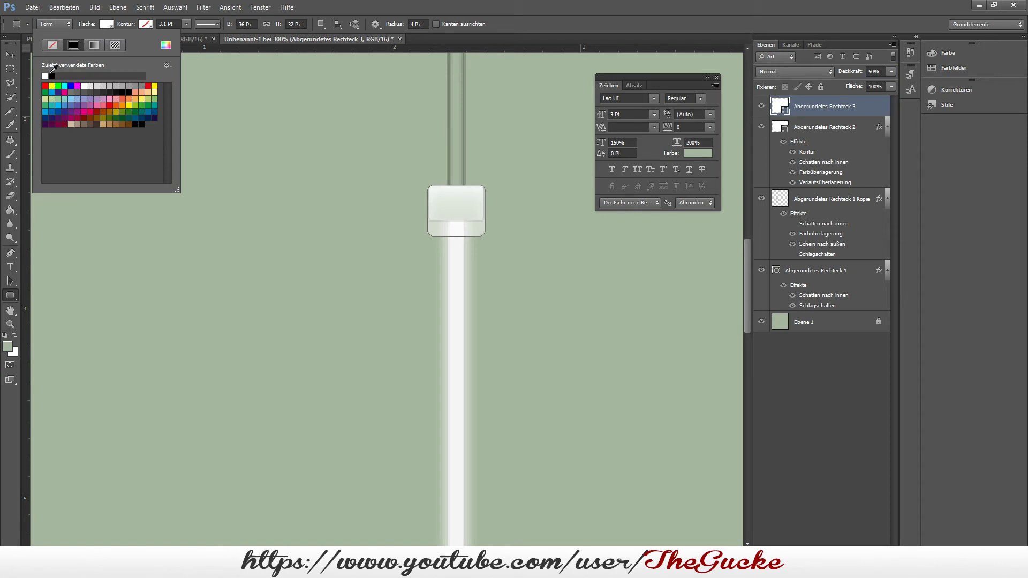
click(52, 75)
click(10, 55)
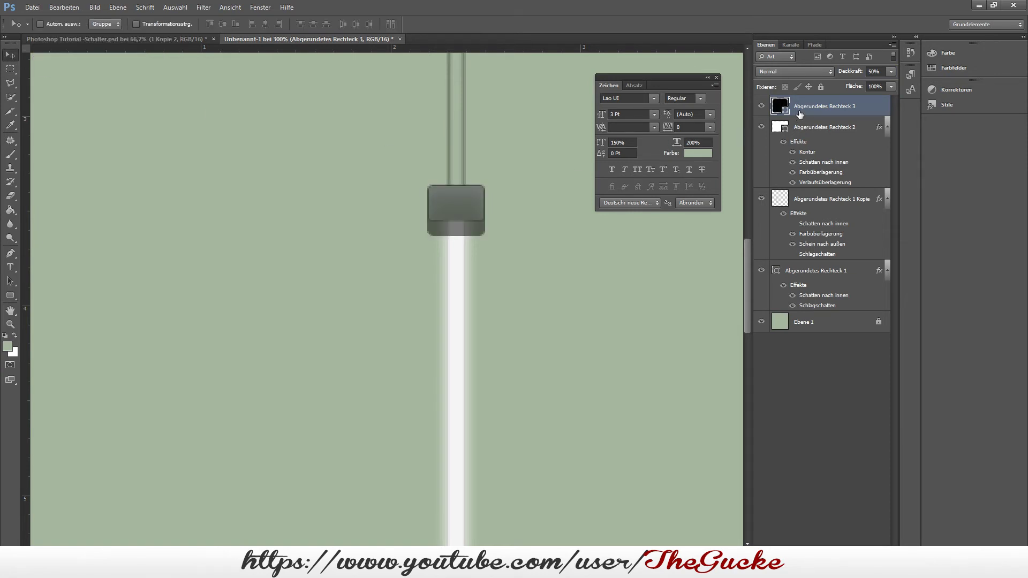
drag(799, 108, 814, 187)
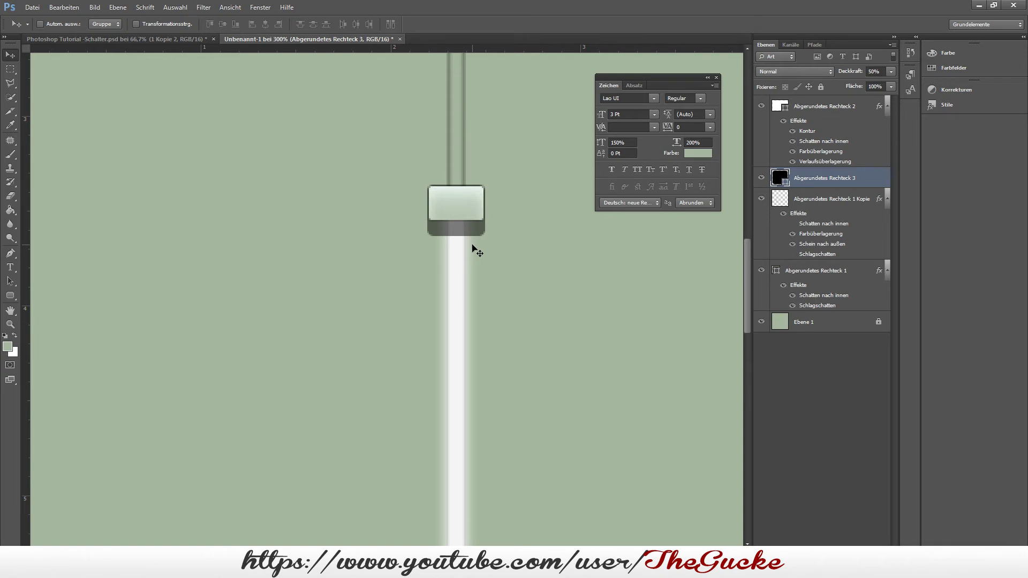
Step: Resize and nudge the black base so it matches the knob's width
key(ctrl+t)
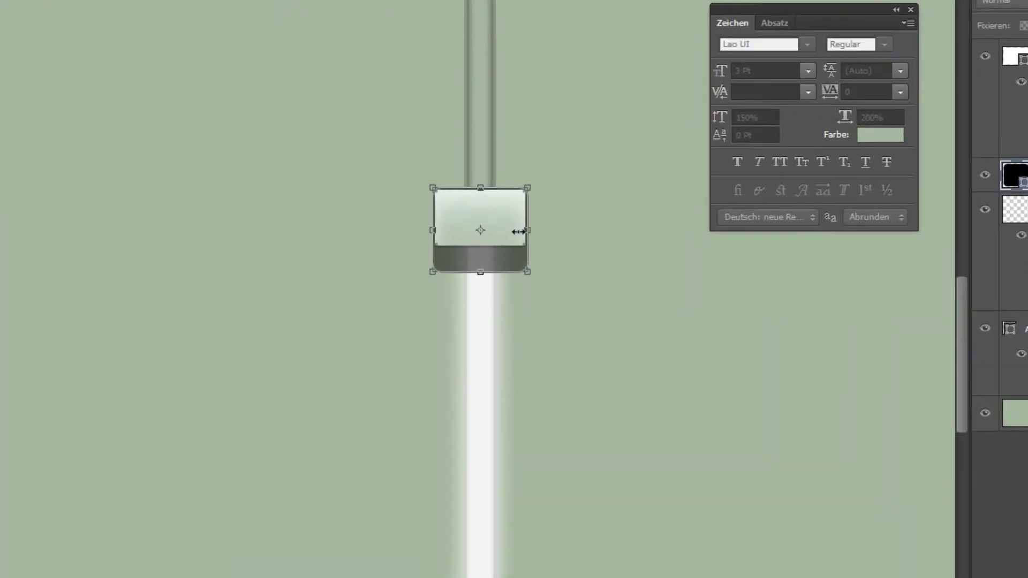
drag(481, 212, 476, 212)
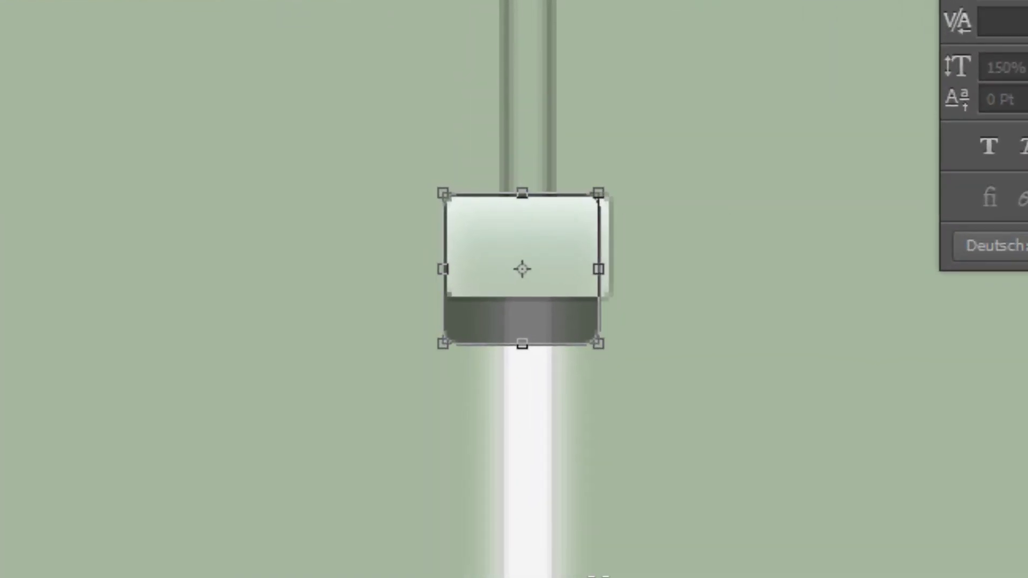
key(Right)
key(Right)
key(Right)
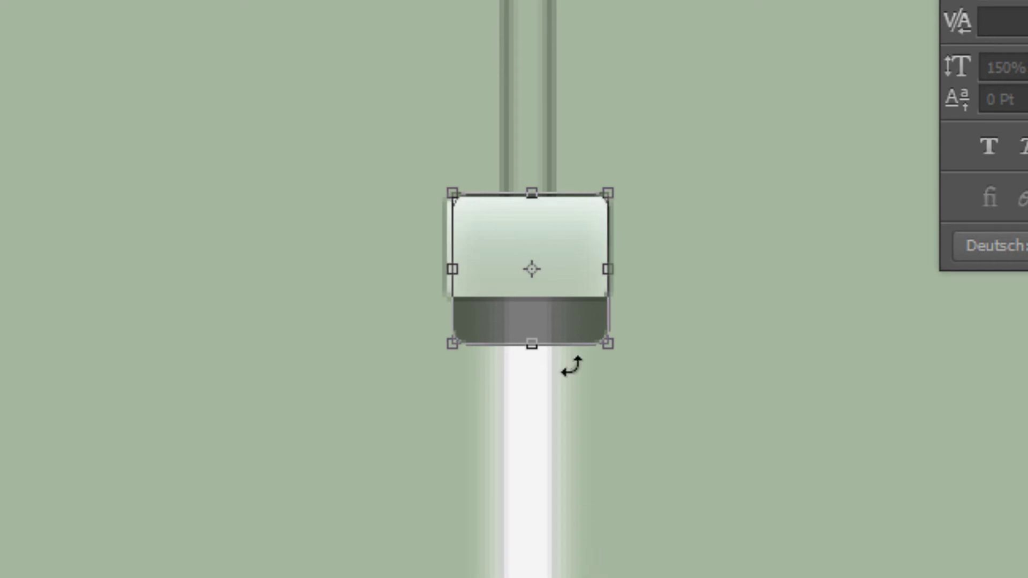
ctrl+click(571, 366)
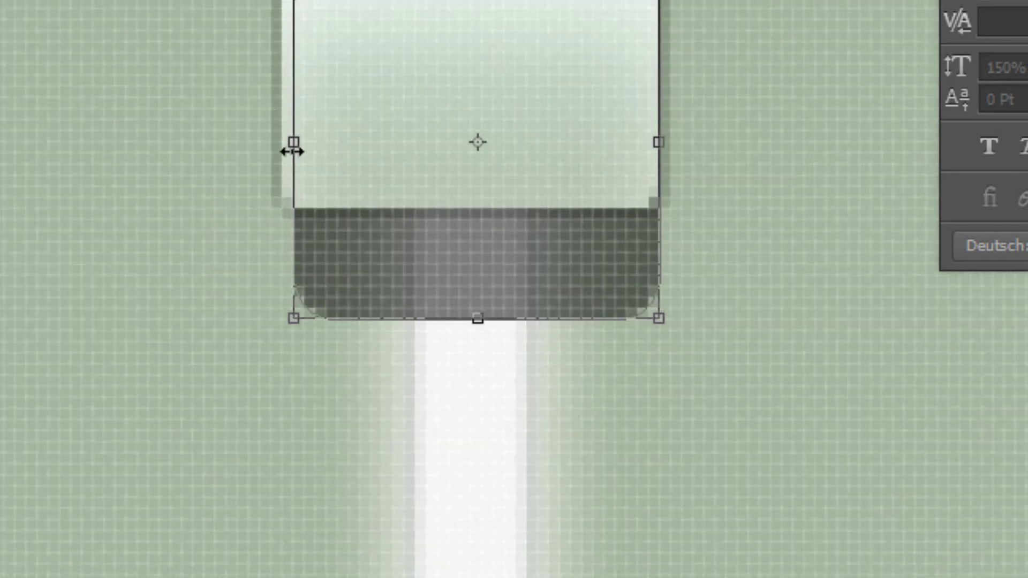
drag(293, 144, 280, 154)
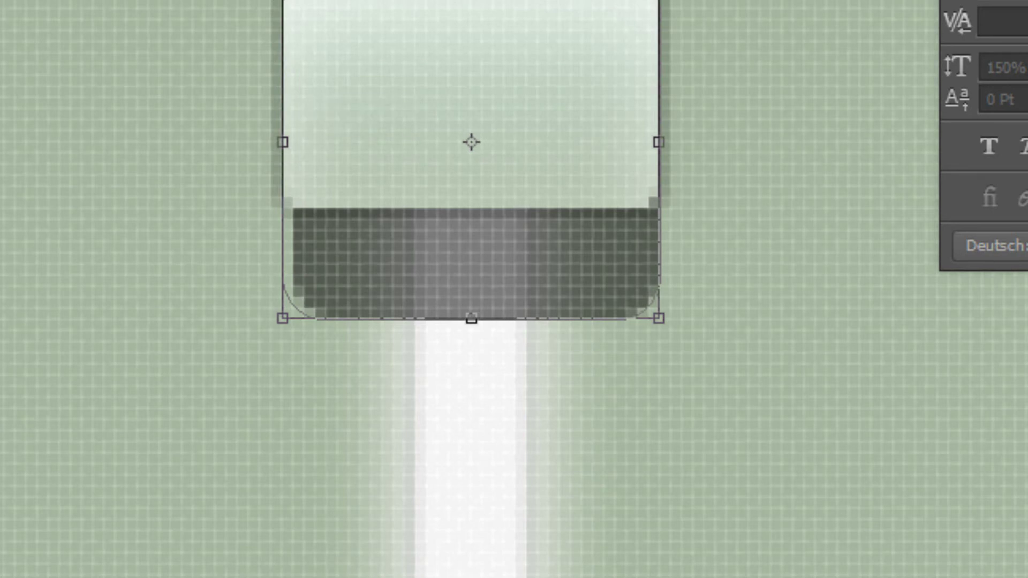
alt+click(526, 167)
key(Return)
alt+click(477, 176)
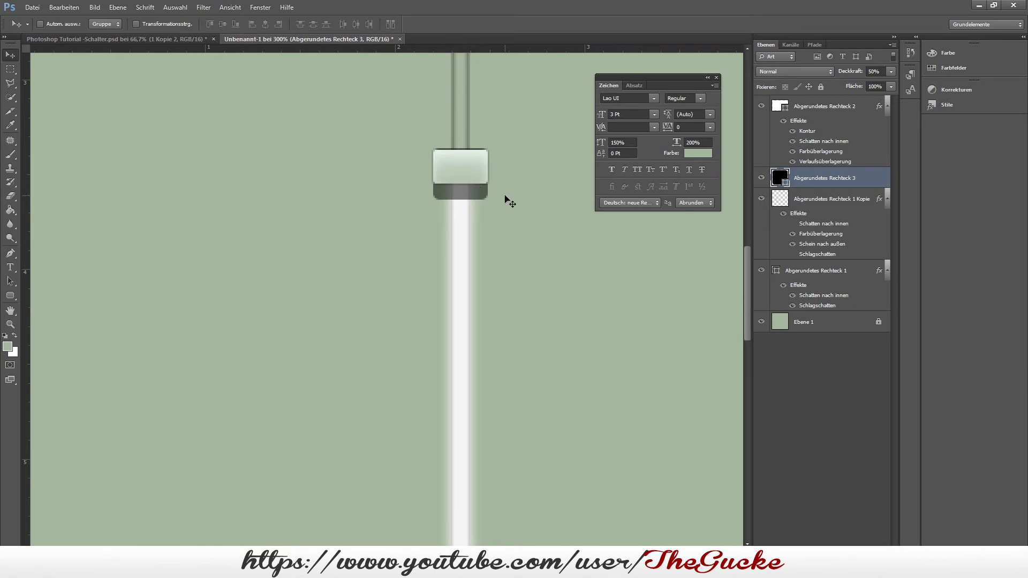
Step: Rasterize the black base and give it a vertical -90° motion blur
click(204, 8)
mouse_move(92, 323)
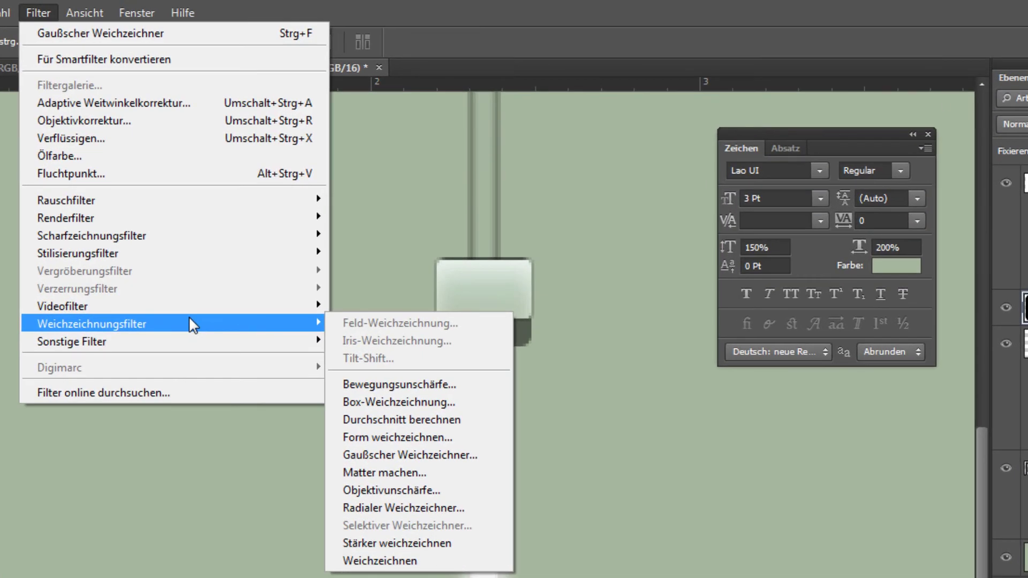
click(415, 390)
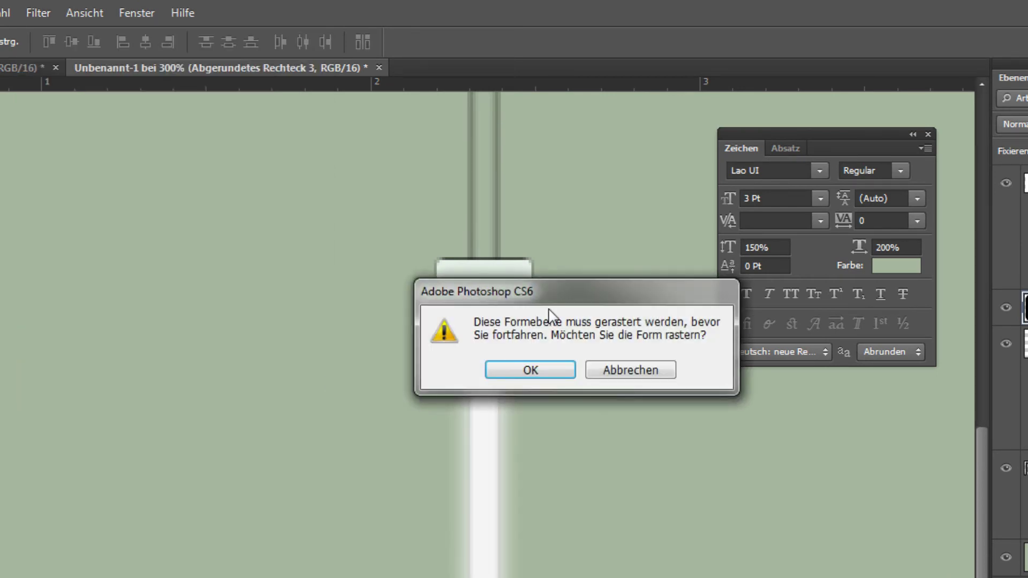
click(546, 360)
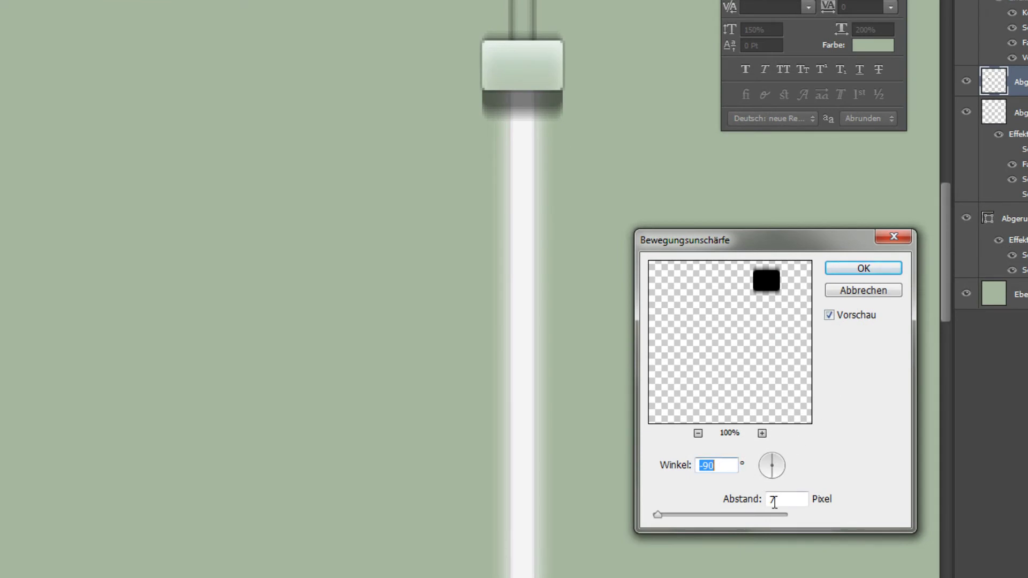
click(833, 270)
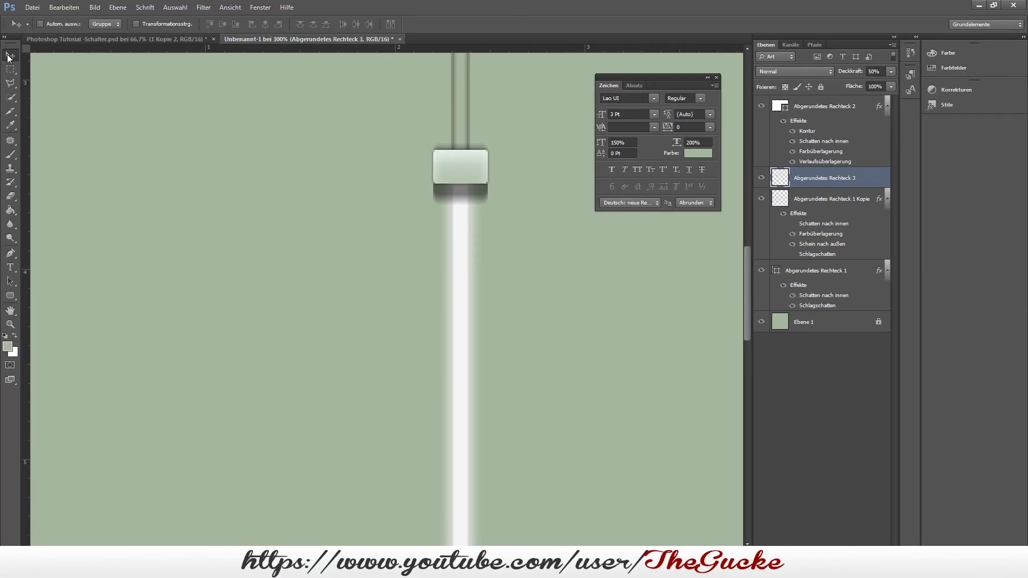
Step: Scale the blurred shadow to about 76% height and nudge it up under the knob
key(ctrl+t)
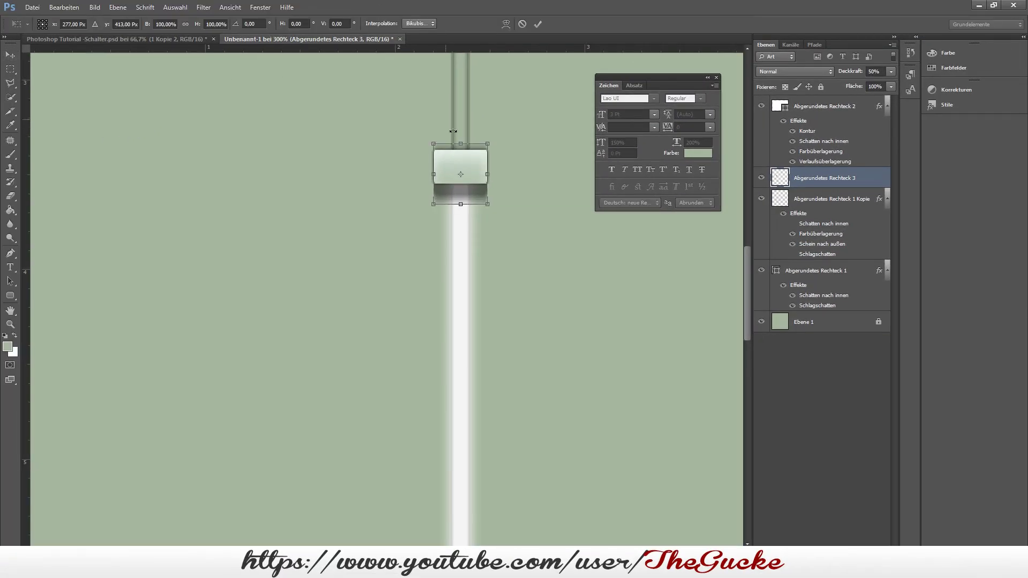
drag(460, 143, 461, 157)
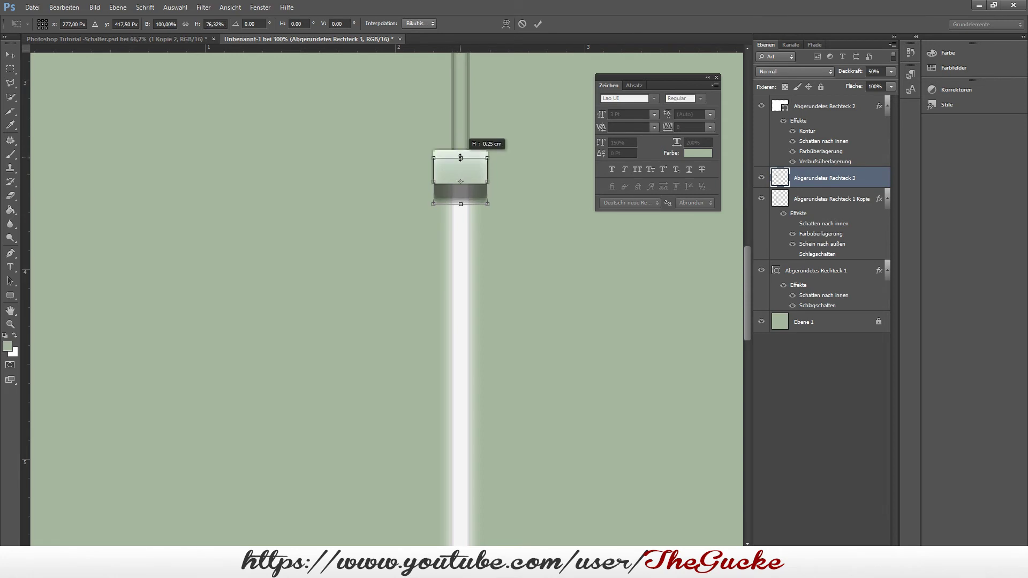
key(Up)
key(Up)
key(Up)
key(Up)
key(Up)
key(Up)
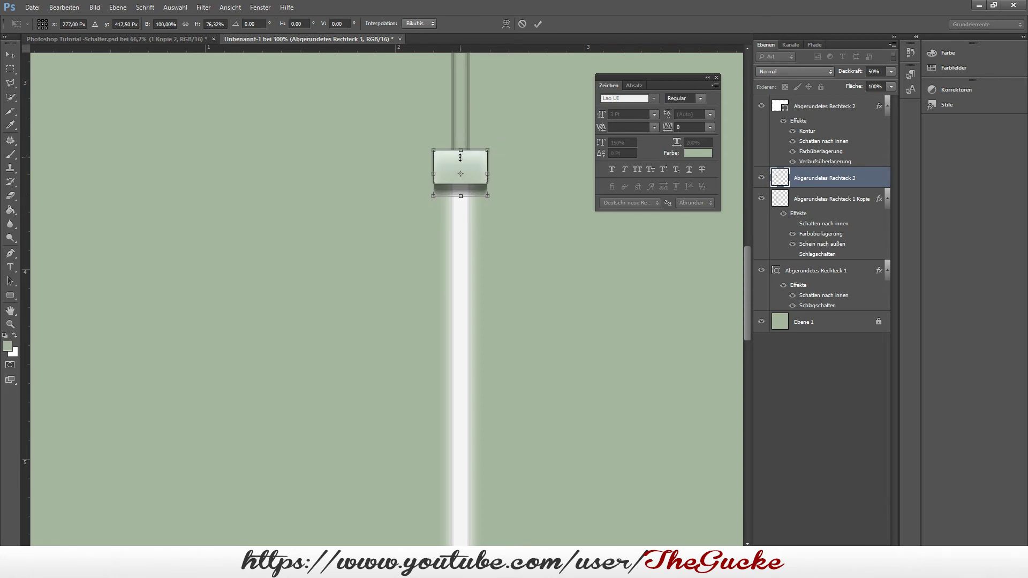
click(538, 24)
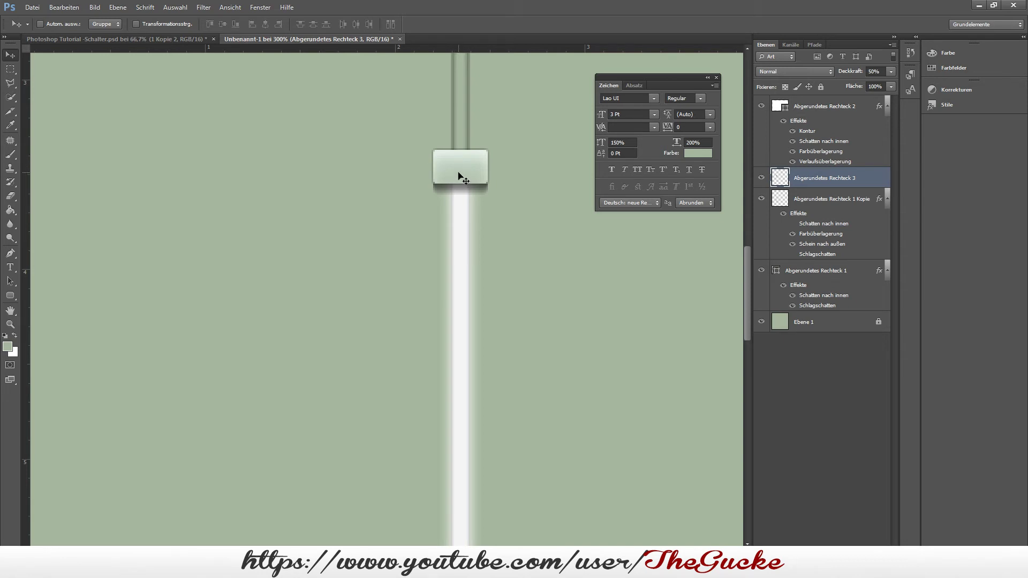
Step: Draw a thin rectangle bar 28 px wide across the top of the knob
drag(458, 173, 459, 158)
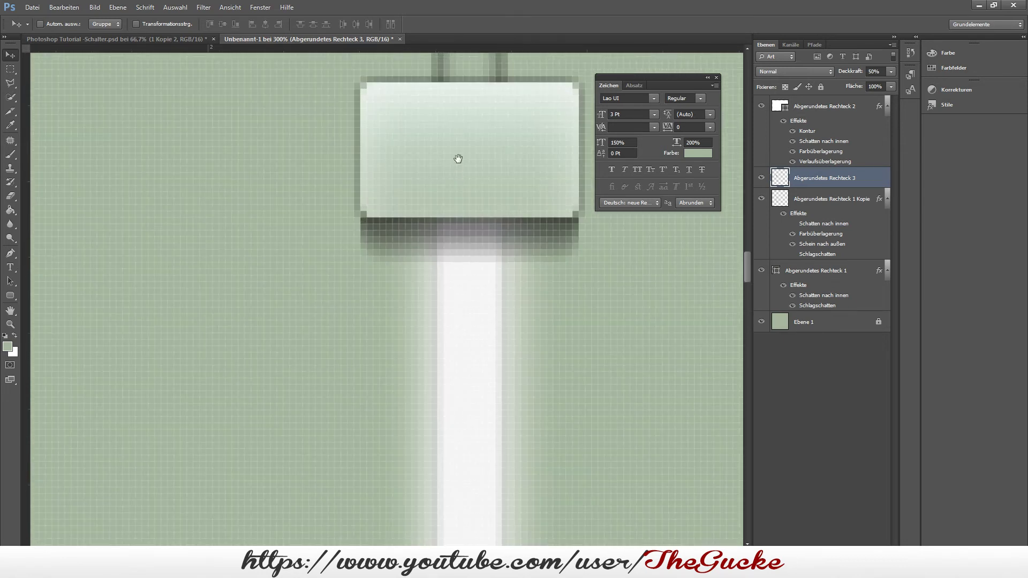
drag(399, 278, 396, 292)
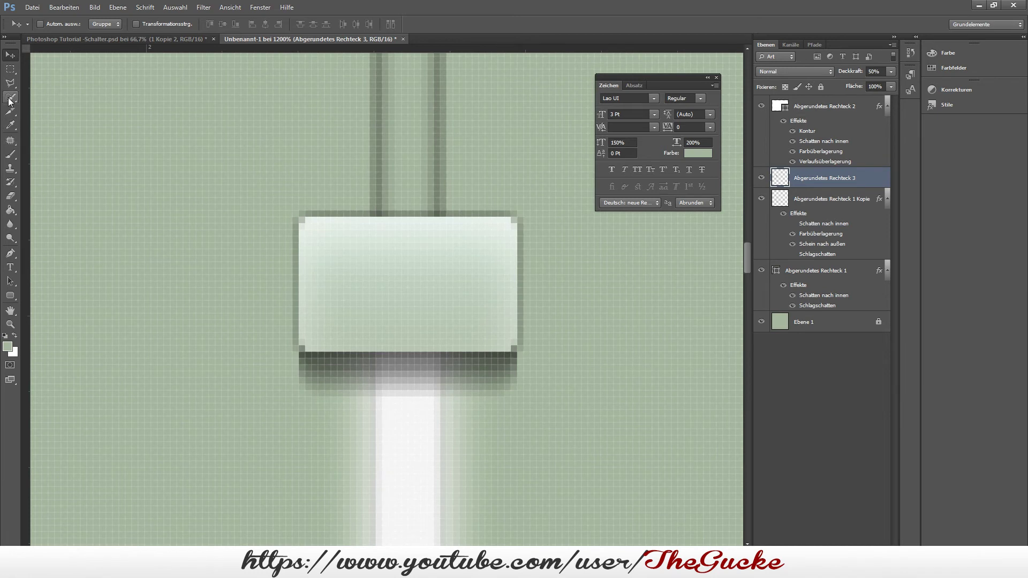
click(10, 296)
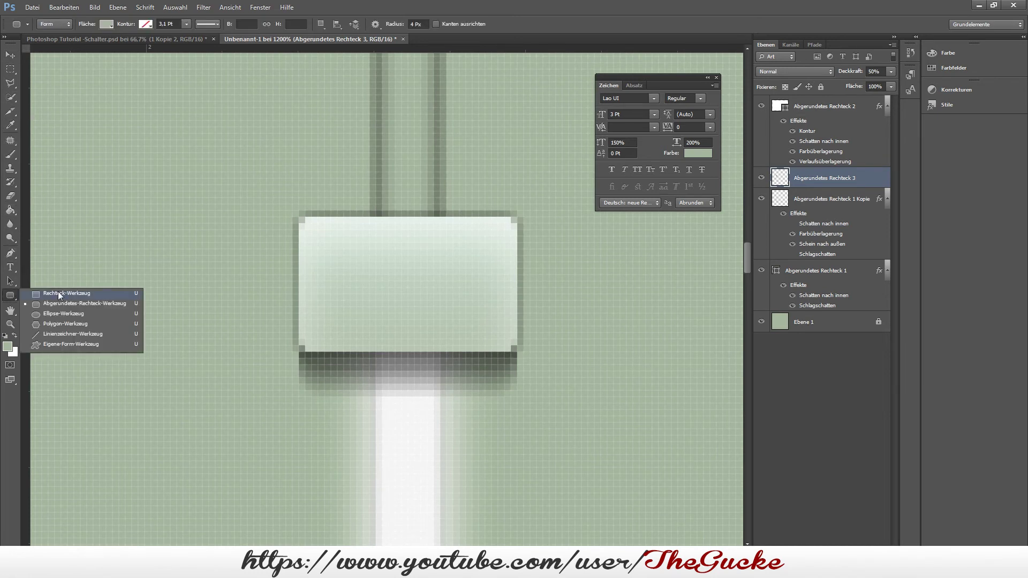
click(58, 292)
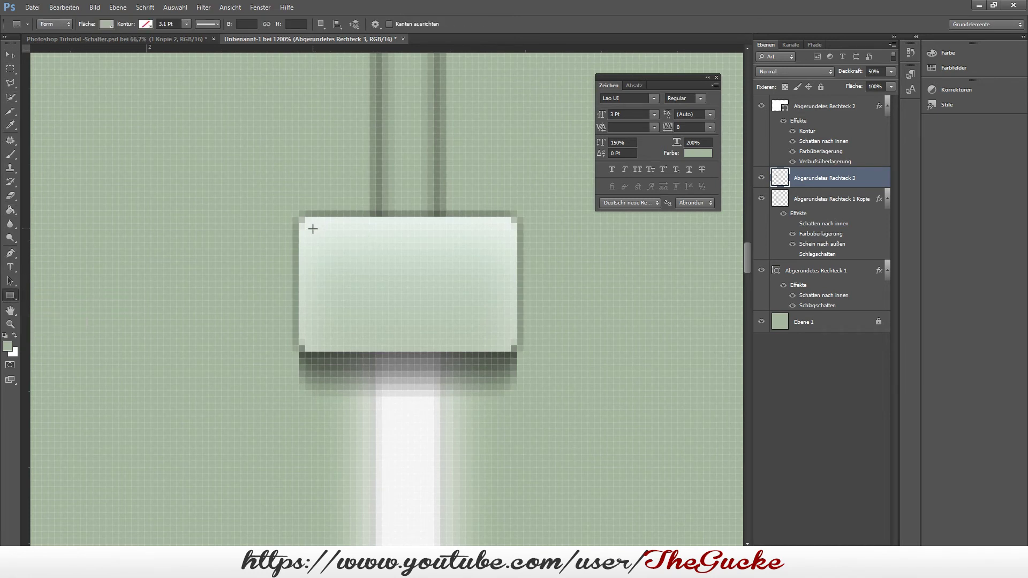
drag(312, 228, 505, 224)
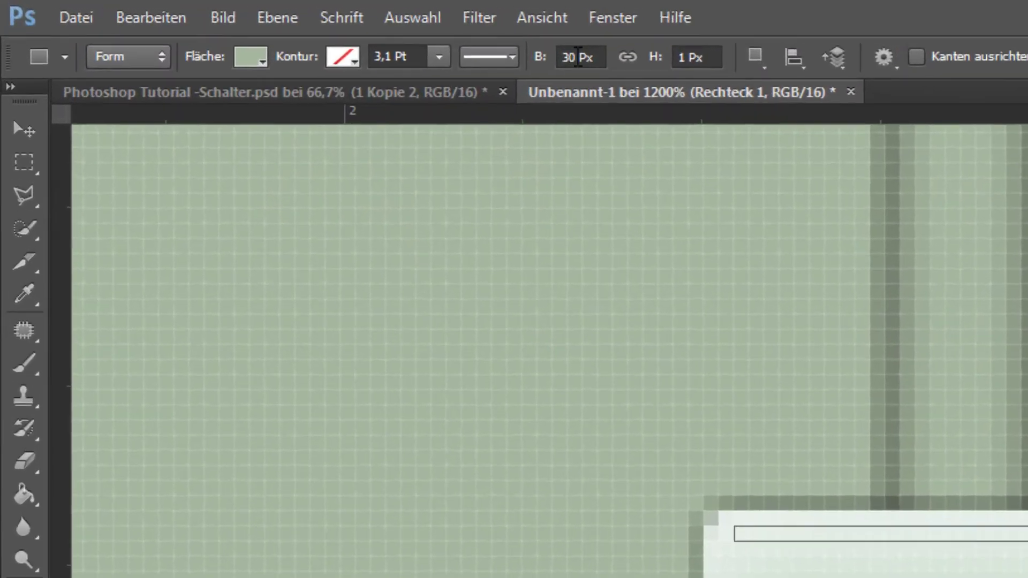
click(226, 24)
text(28)
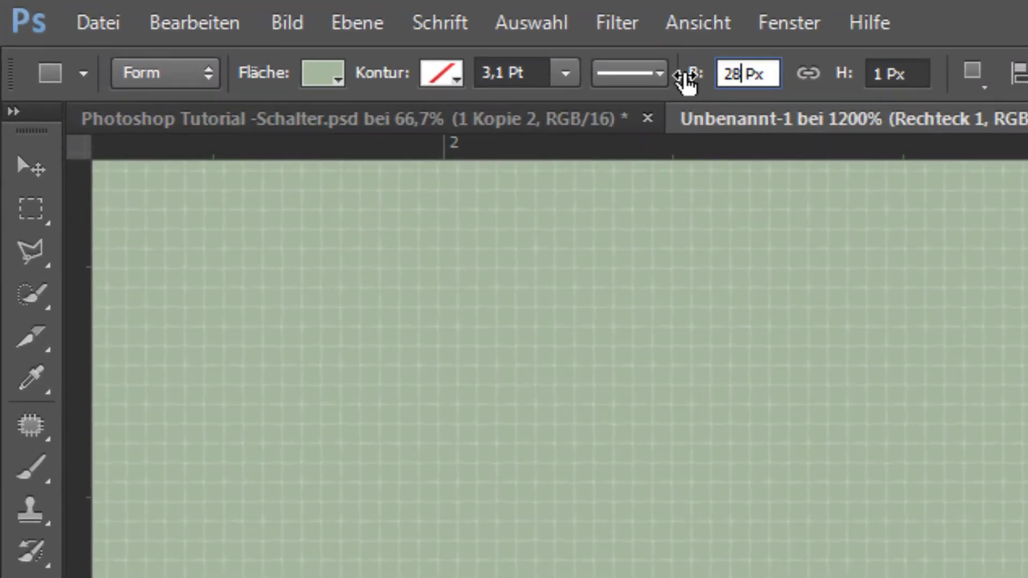
click(877, 75)
Step: Move the bar's layer above the knob and nudge the bar two pixels down
click(21, 148)
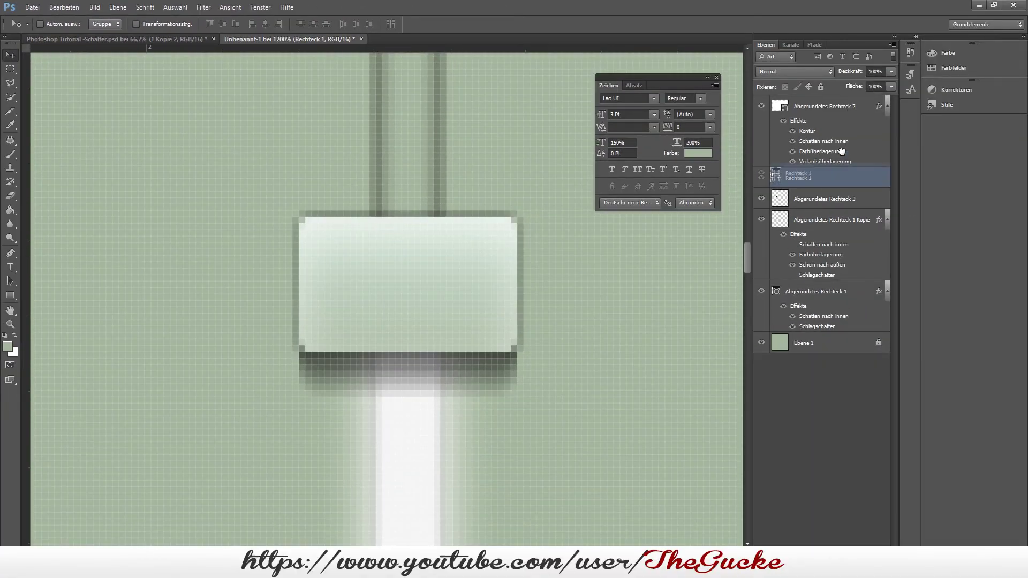
drag(841, 179, 835, 99)
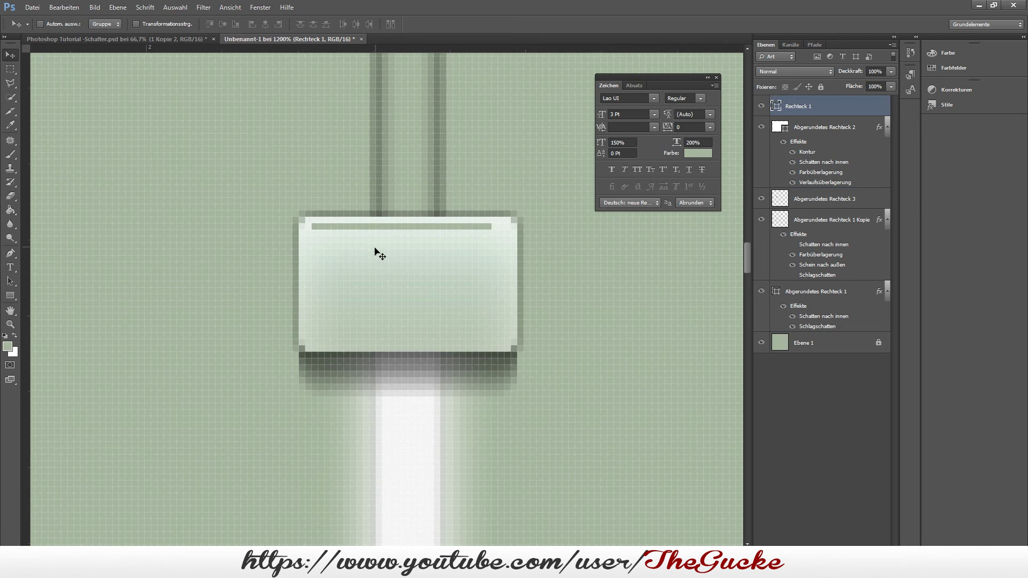
key(Down)
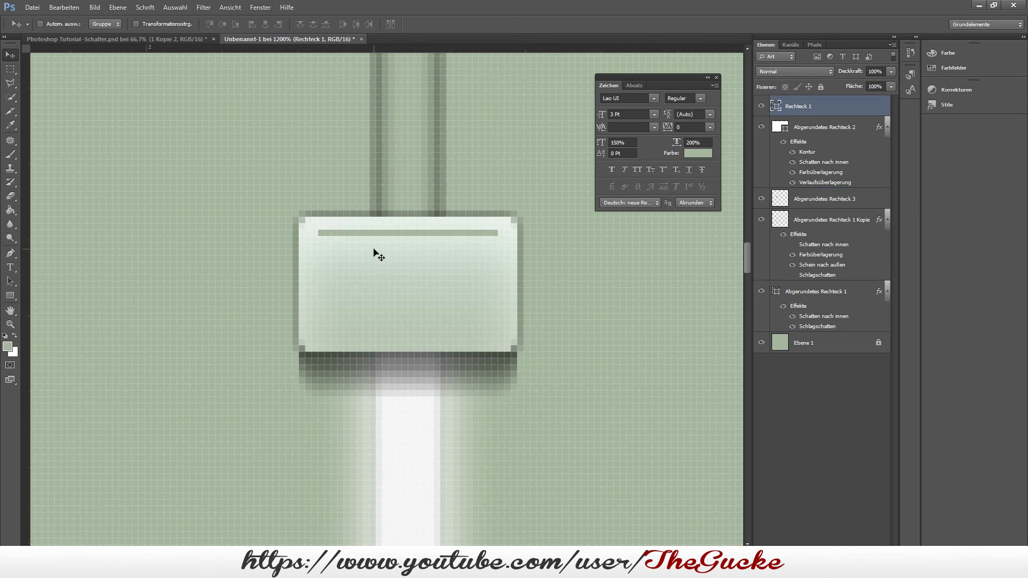
key(Down)
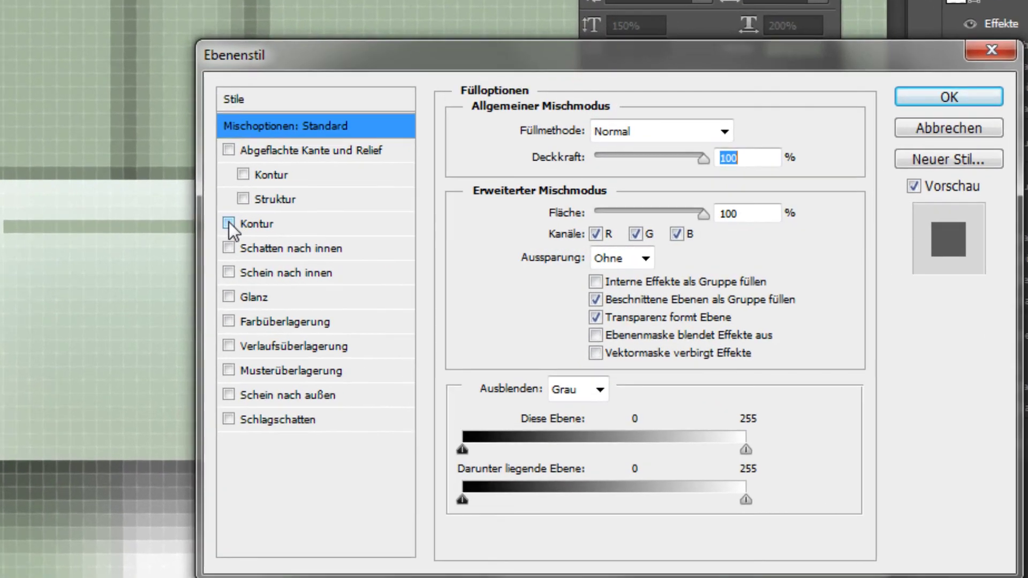
Step: Give the bar a 1 px white stroke (Kontur) at 50% opacity
click(427, 238)
click(267, 227)
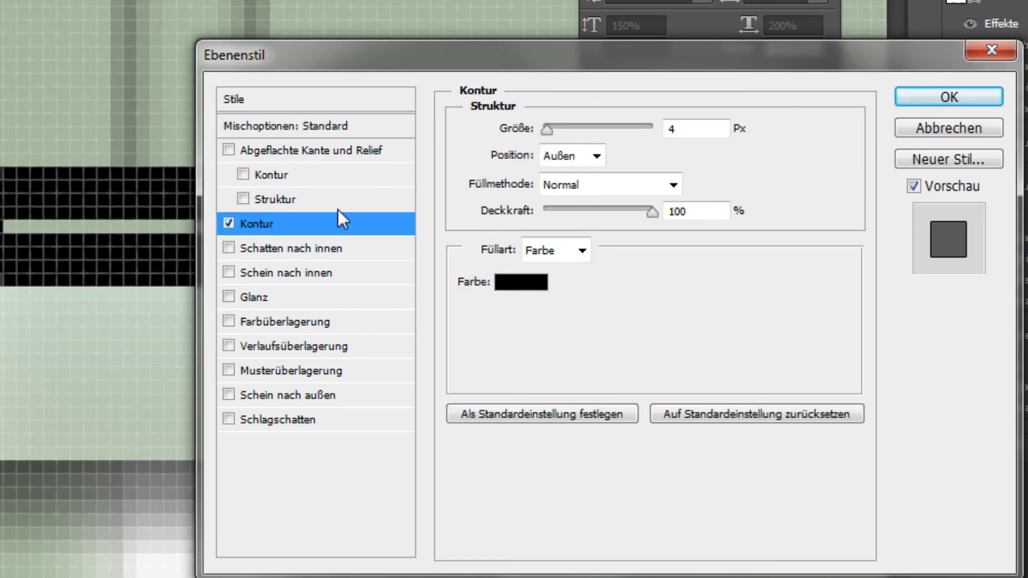
double_click(700, 128)
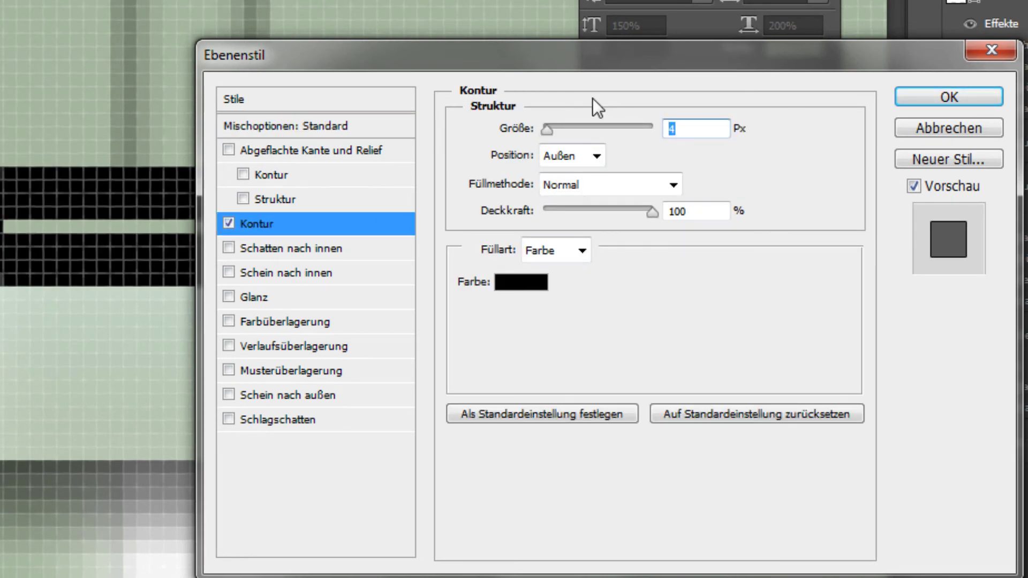
text(1)
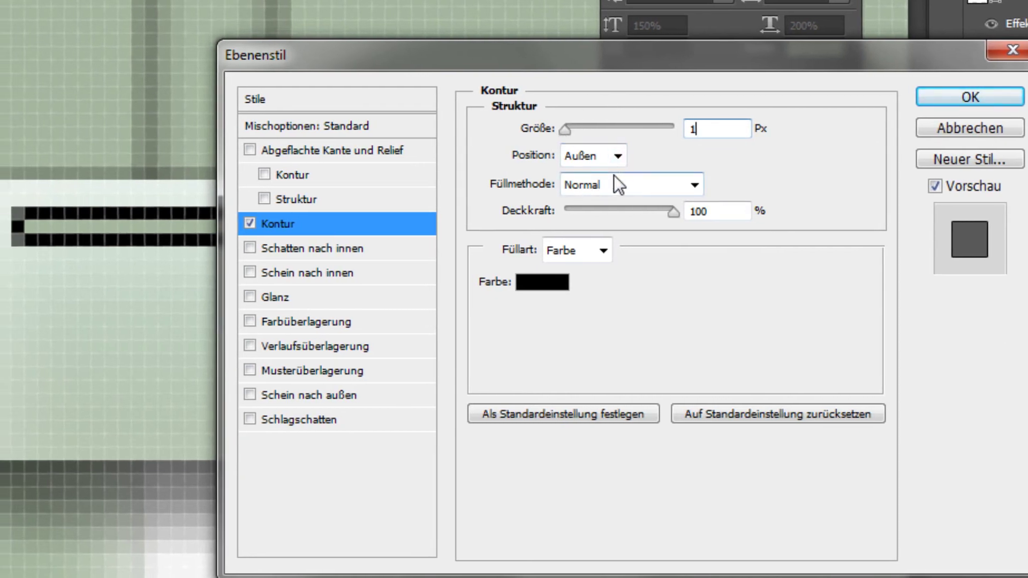
drag(723, 211, 628, 206)
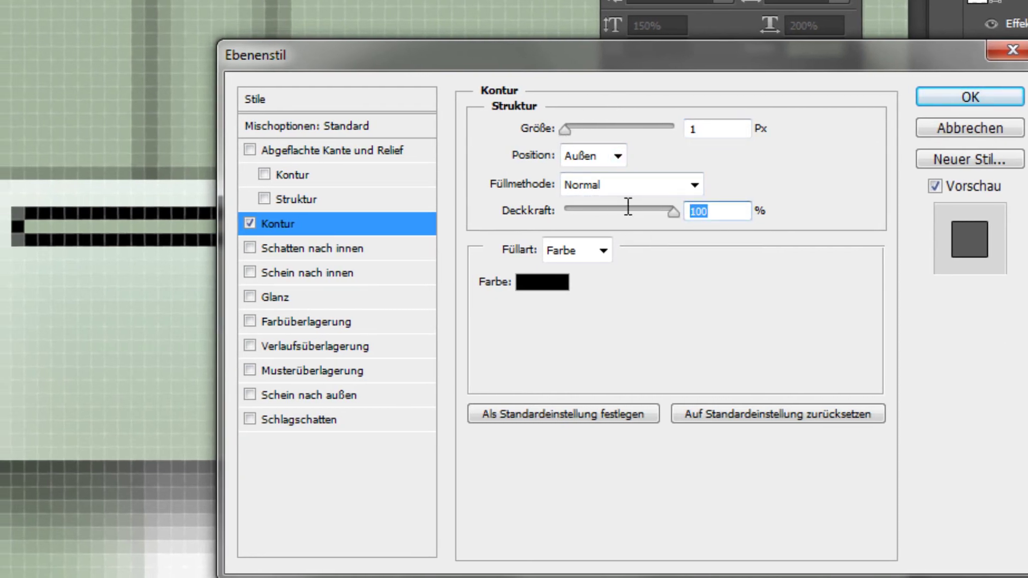
text(50)
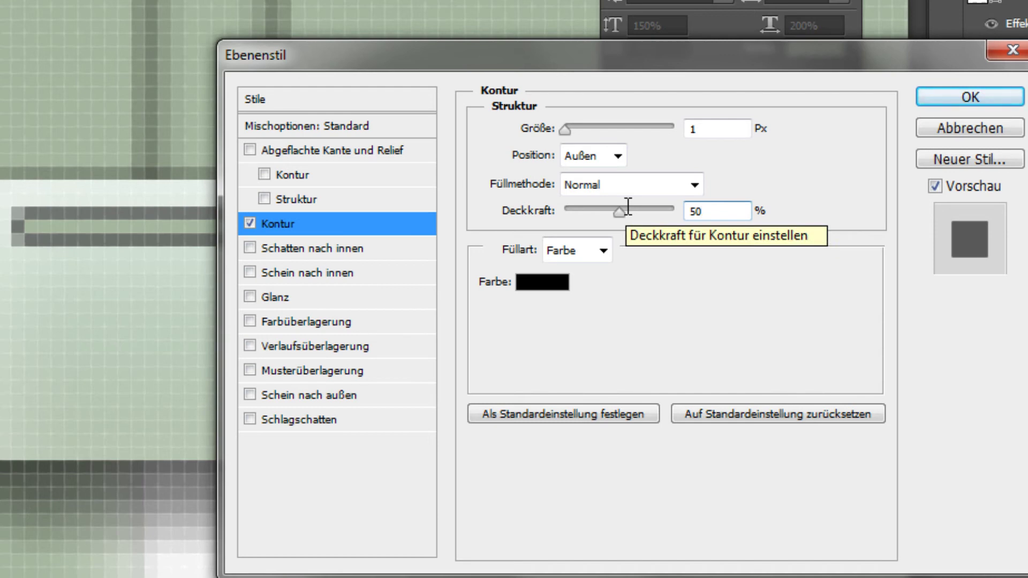
click(538, 285)
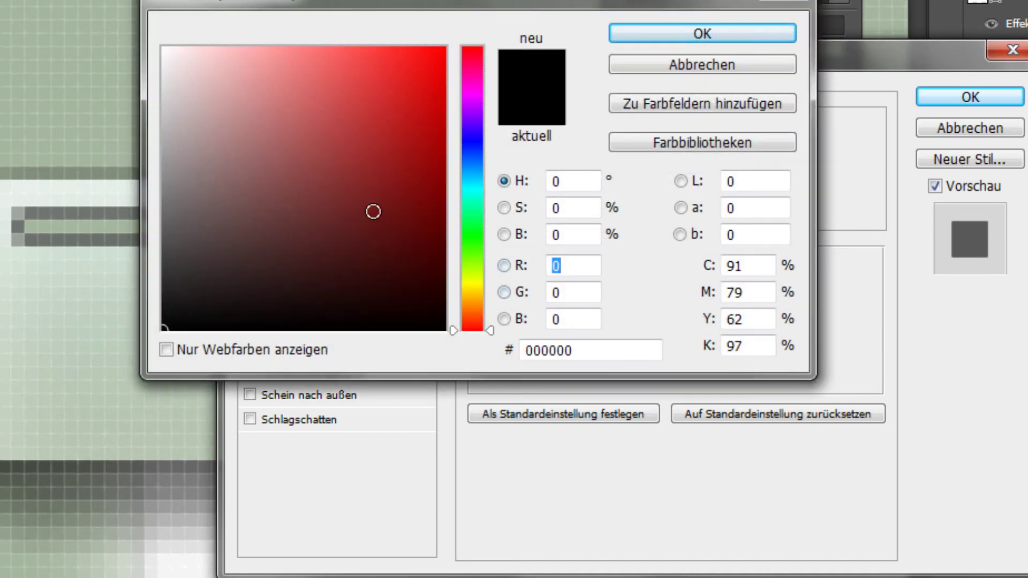
click(169, 57)
drag(170, 58, 160, 47)
click(659, 34)
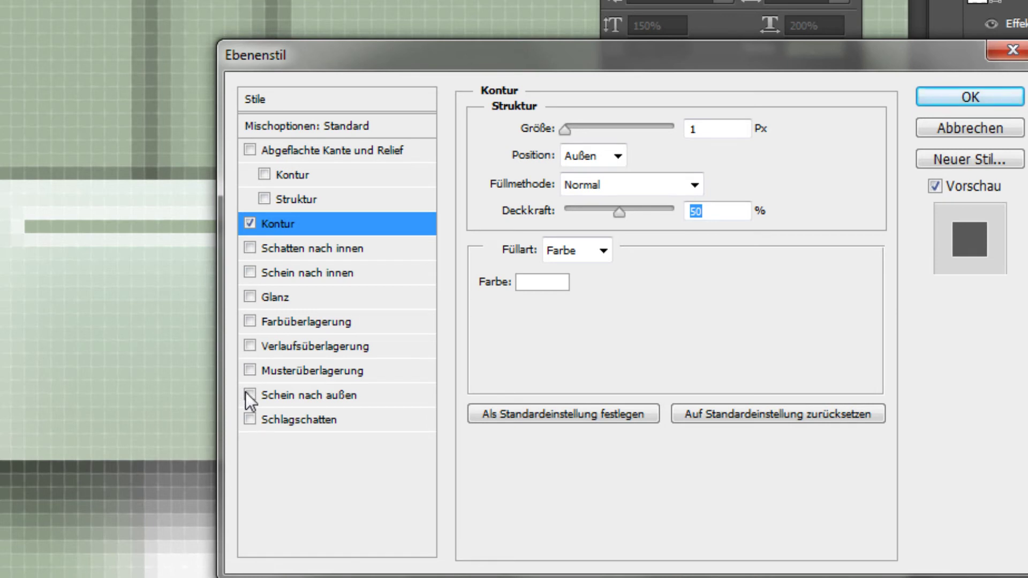
Step: Add a black Multiplizieren inner glow (Schein nach innen) at lowered opacity
click(250, 272)
click(287, 271)
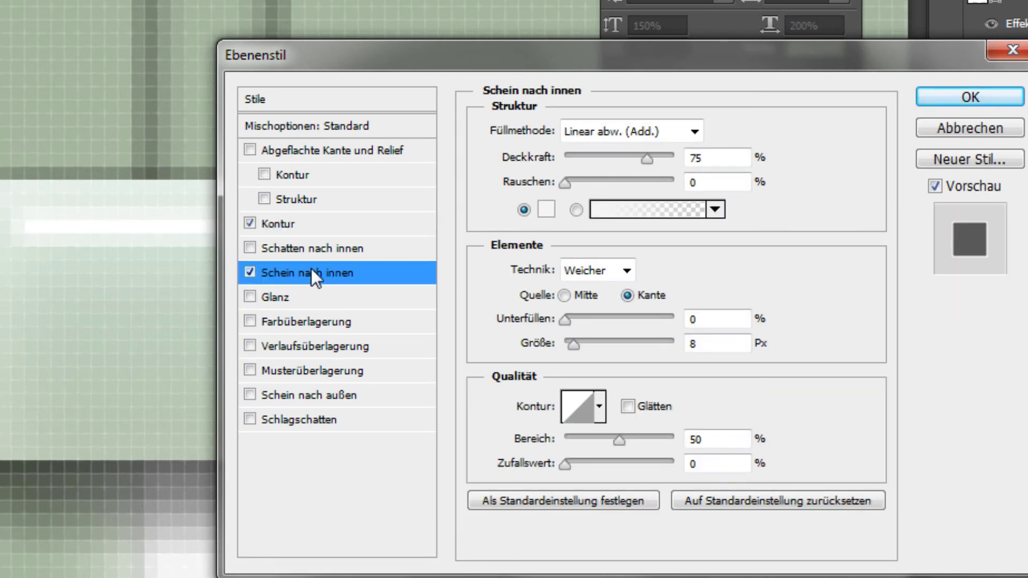
click(694, 132)
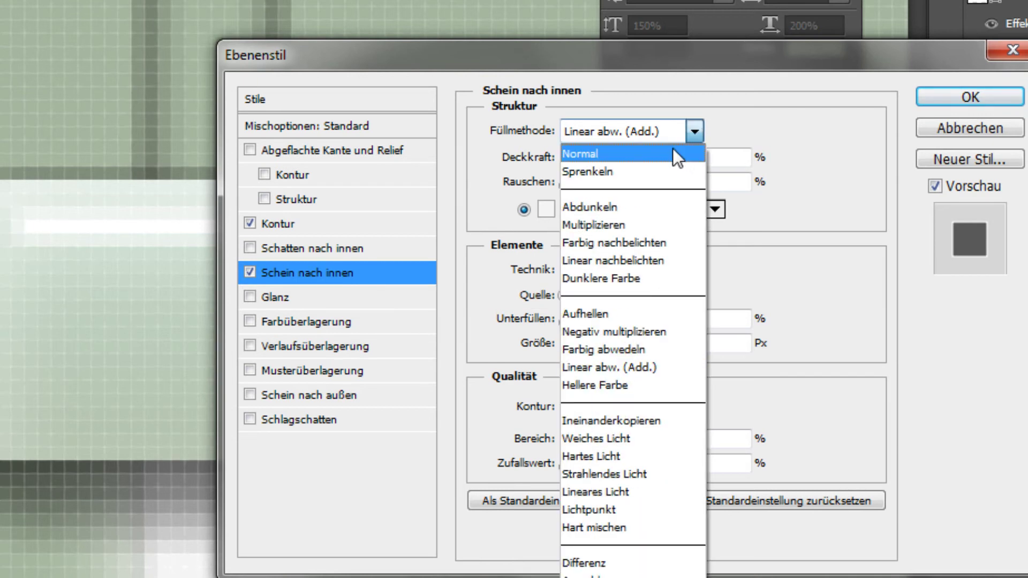
click(630, 225)
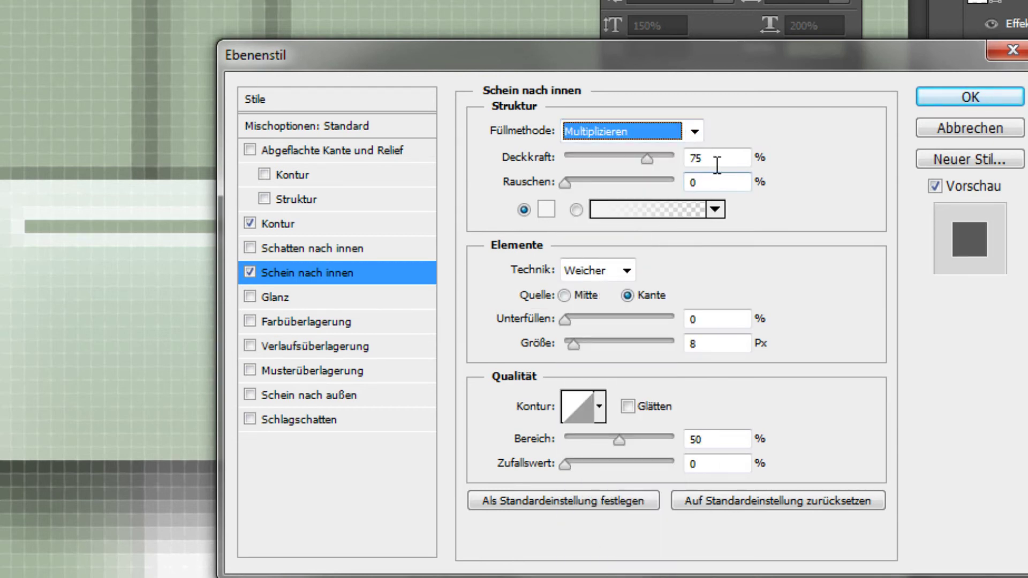
key(Tab)
click(537, 210)
drag(328, 227, 37, 379)
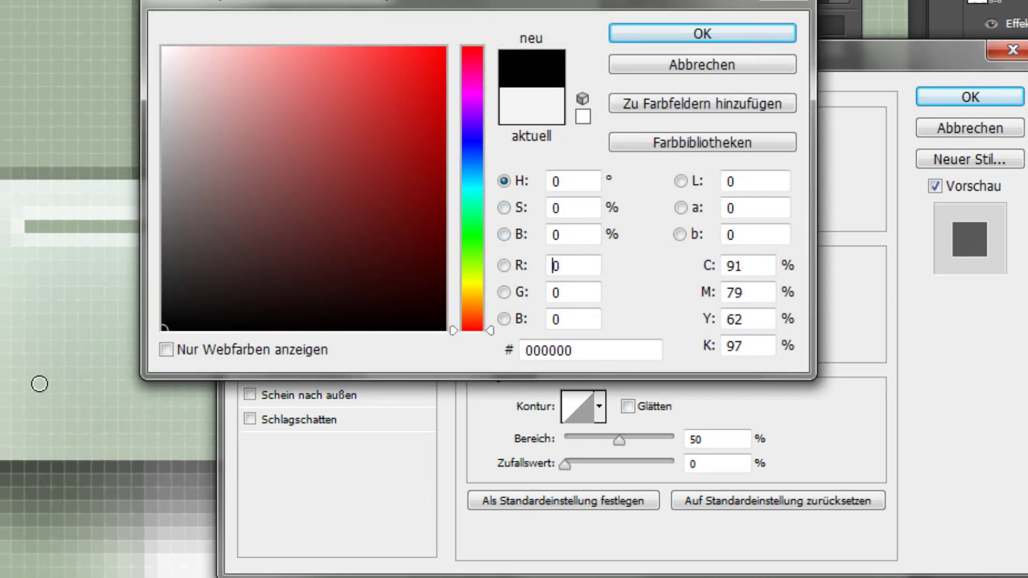
click(631, 35)
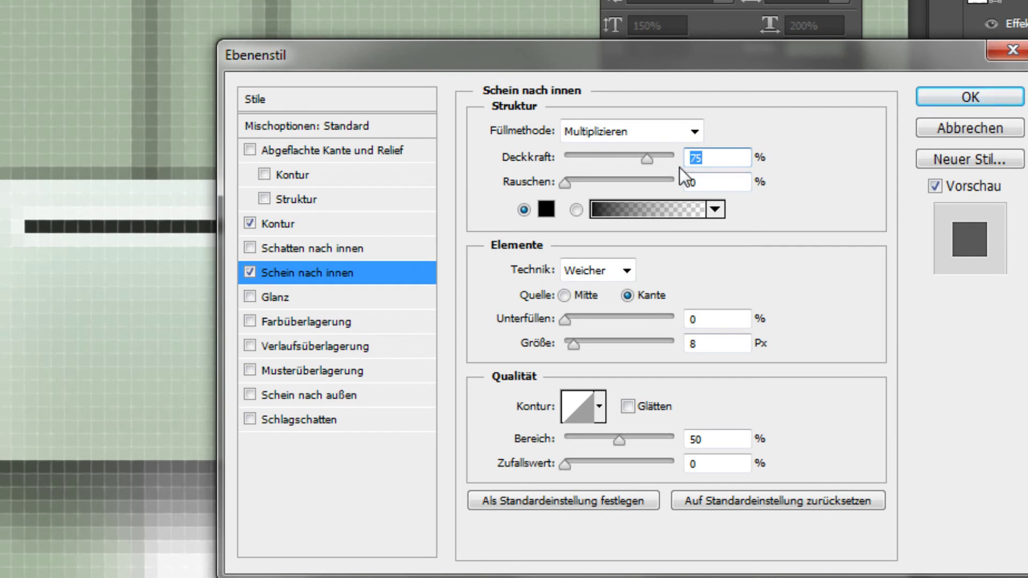
drag(617, 162, 597, 160)
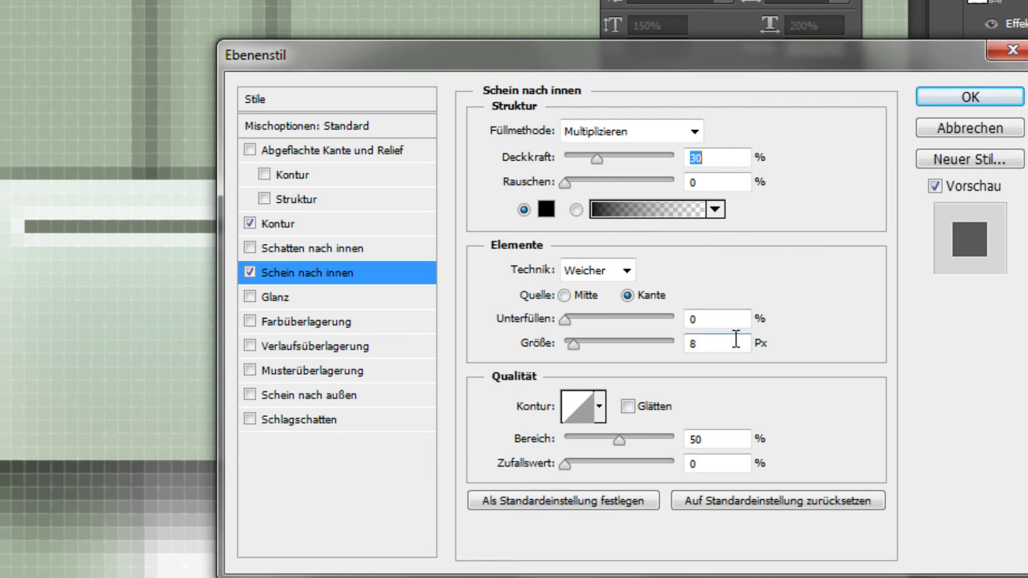
Step: Apply the stroke and inner glow layer style to the grip line
click(949, 92)
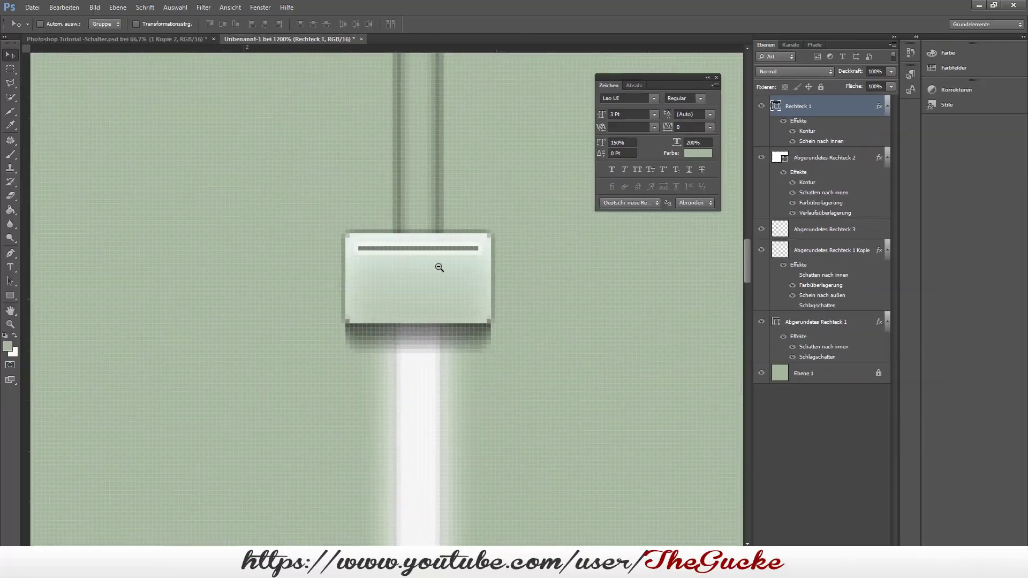
alt+click(439, 267)
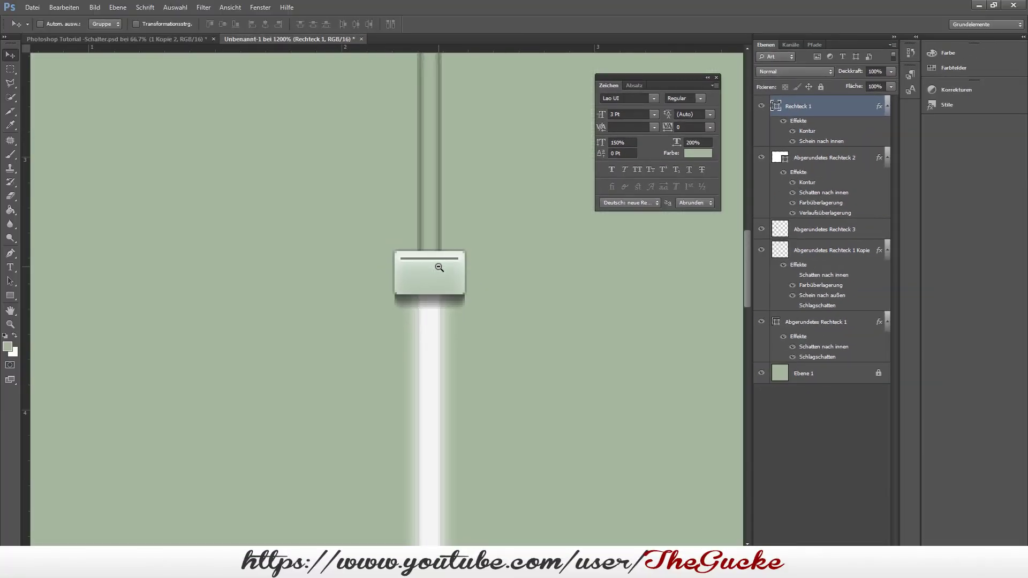
click(439, 274)
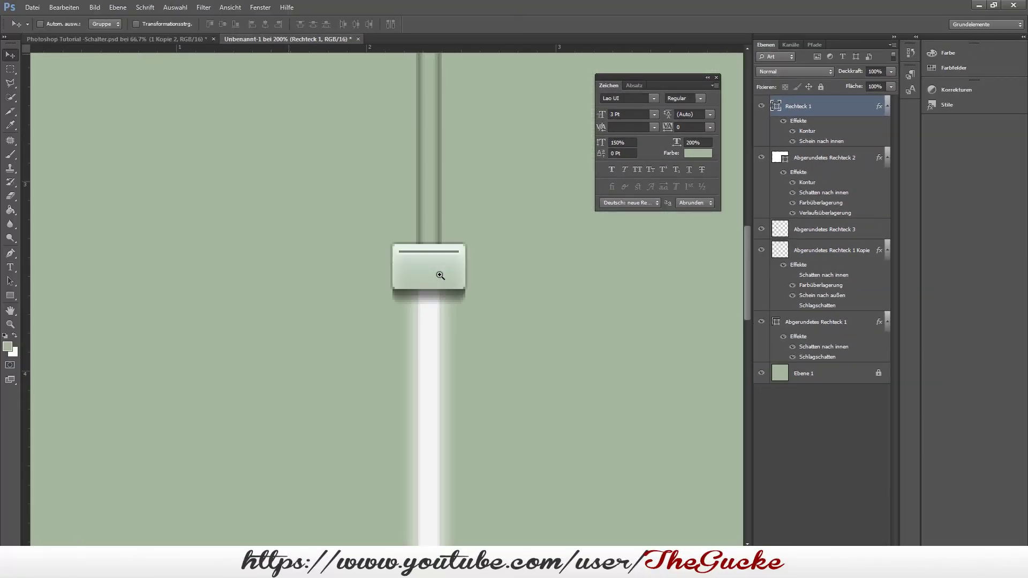
Step: Alt-drag copies of the grip line down the knob to get three evenly spaced lines
mouse_move(414, 238)
alt+mouse_down()
mouse_move(416, 278)
mouse_move(436, 262)
alt+mouse_up()
click(824, 159)
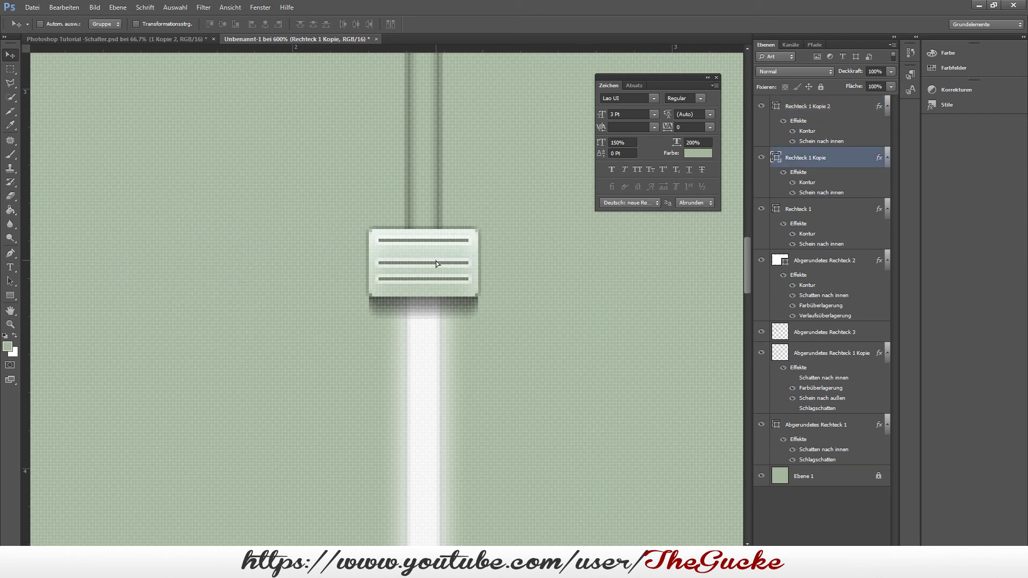
key(Up)
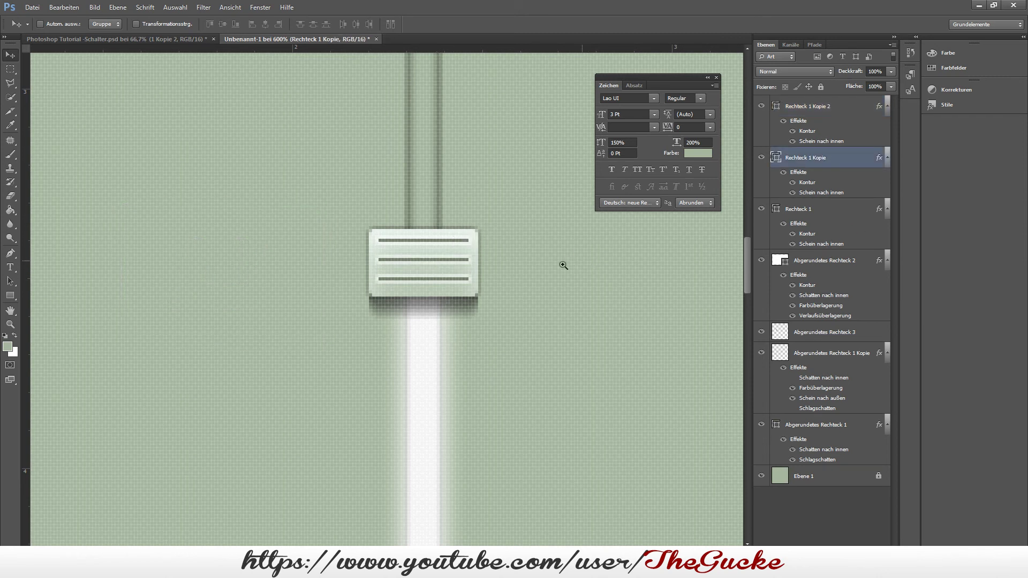
alt+scroll(553, 267, down, 1)
alt+scroll(553, 267, down, 2)
alt+scroll(553, 267, down, 2)
alt+scroll(554, 267, down, 1)
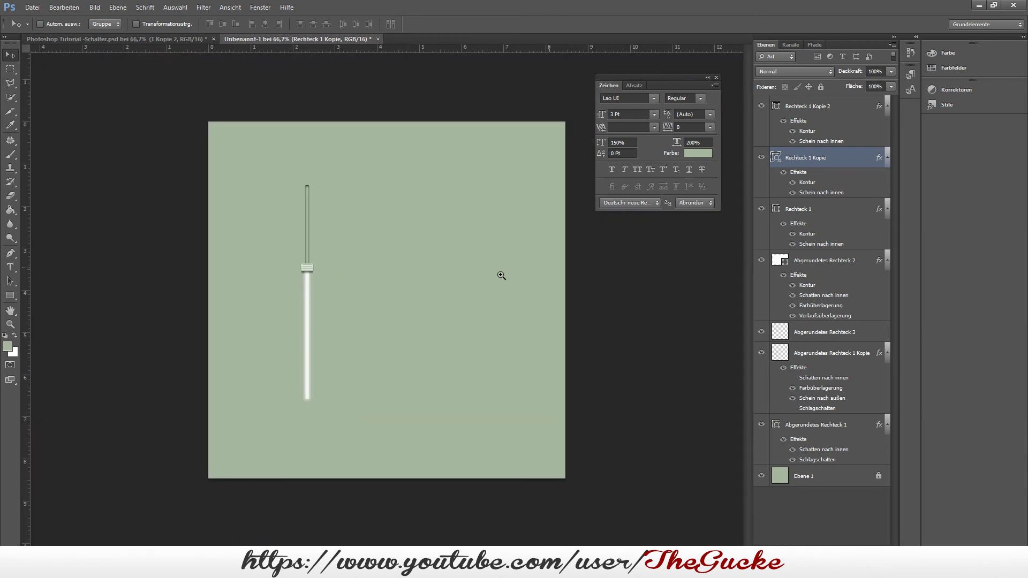
alt+scroll(496, 275, up, 1)
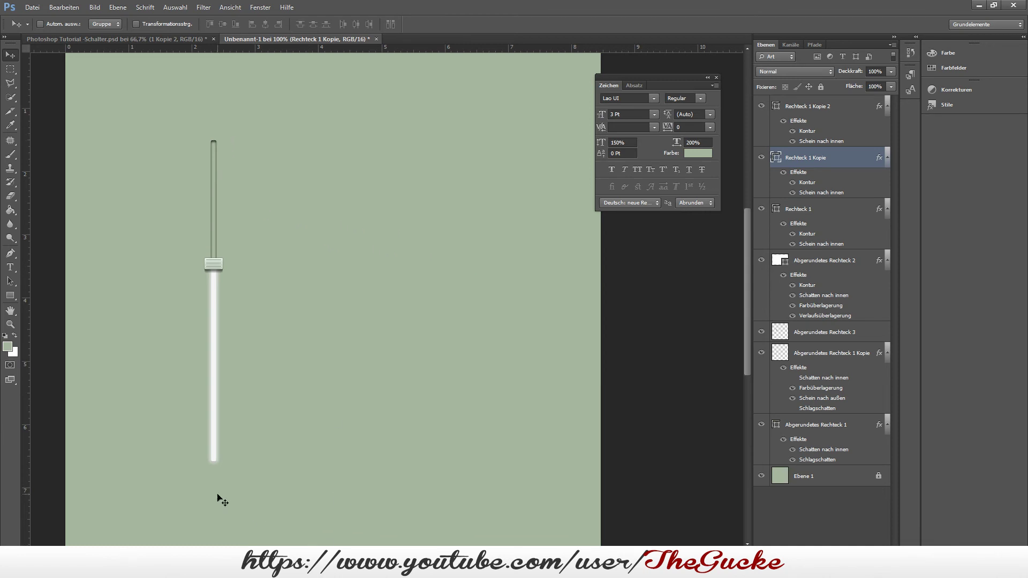
Step: Create a 10dB text box above the track and colour its text near-black
click(10, 267)
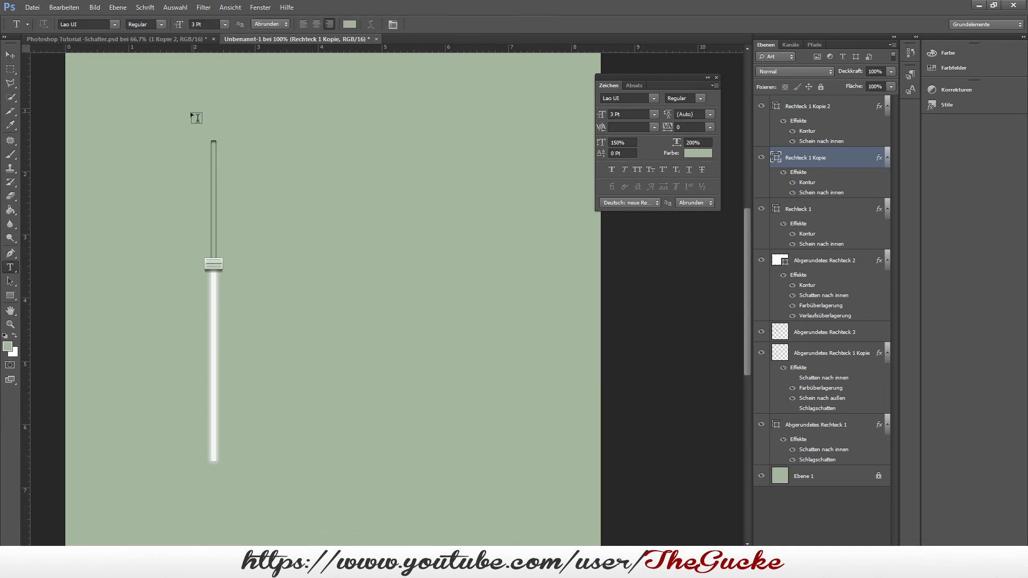
drag(191, 114, 260, 140)
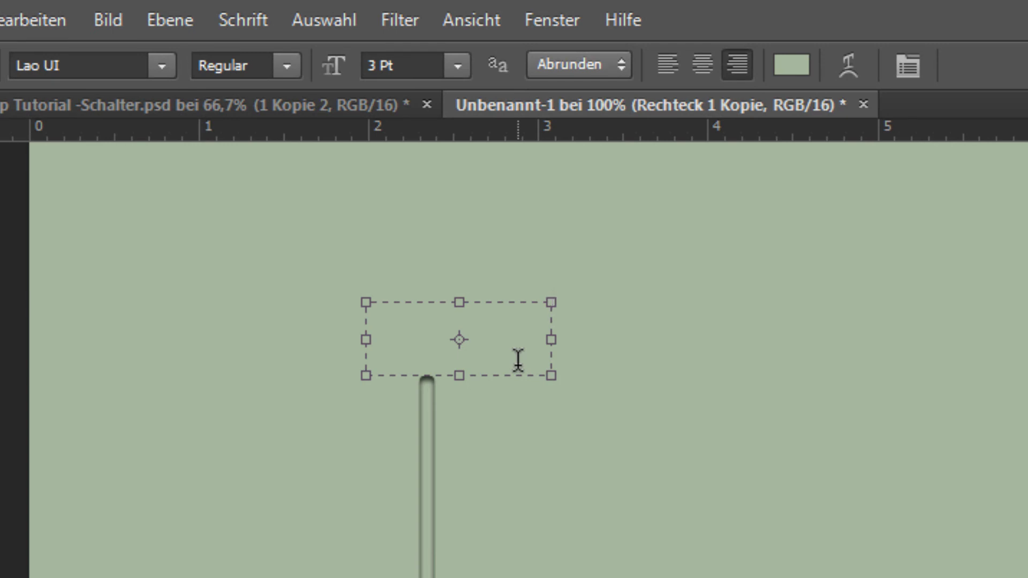
drag(453, 329, 620, 317)
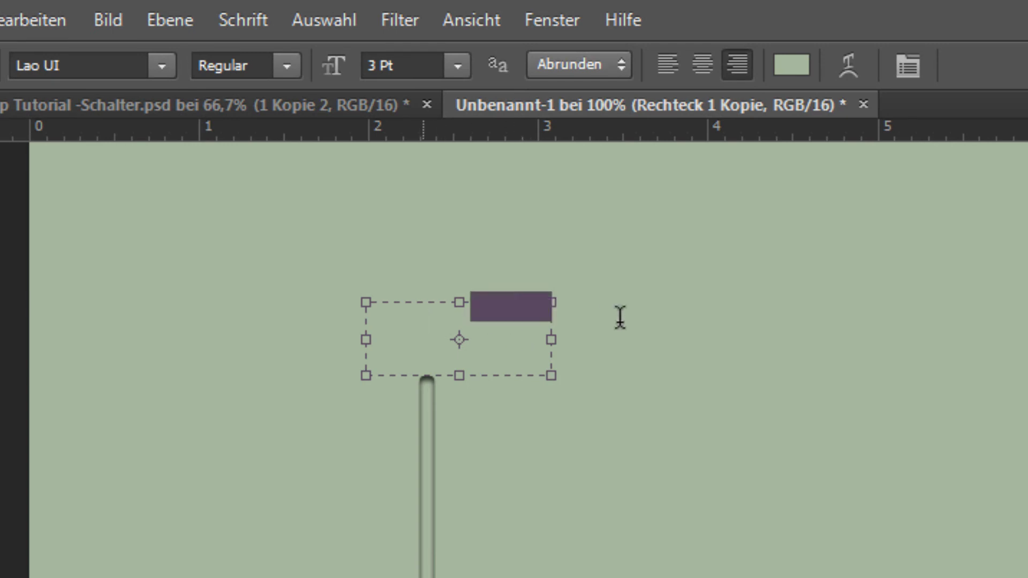
click(804, 70)
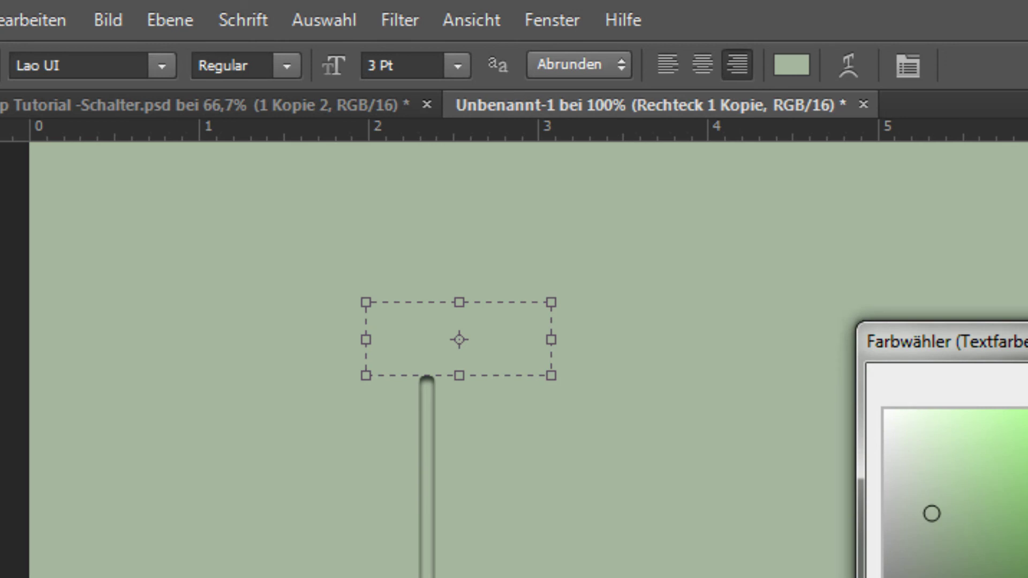
drag(932, 514, 843, 577)
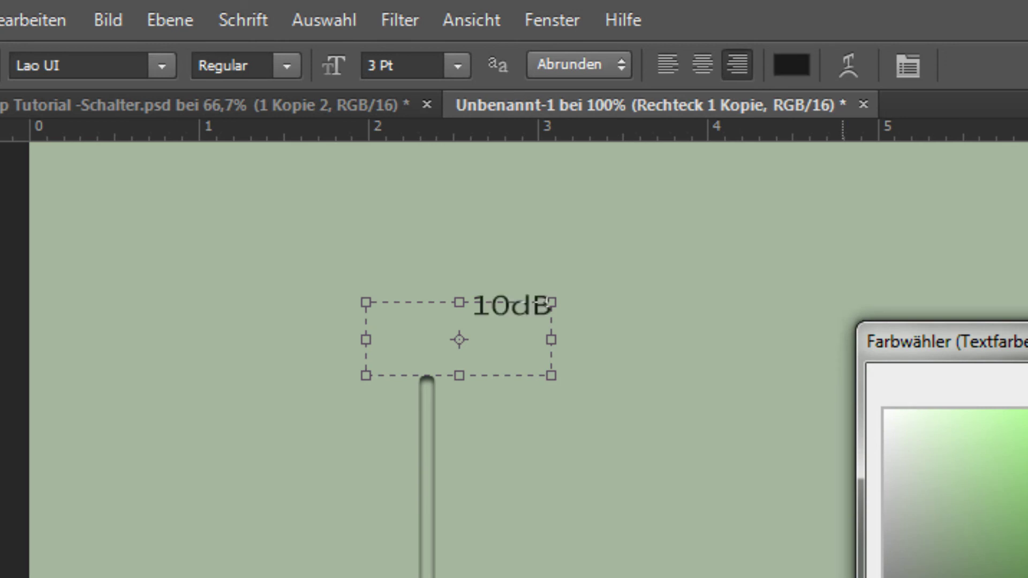
key(Return)
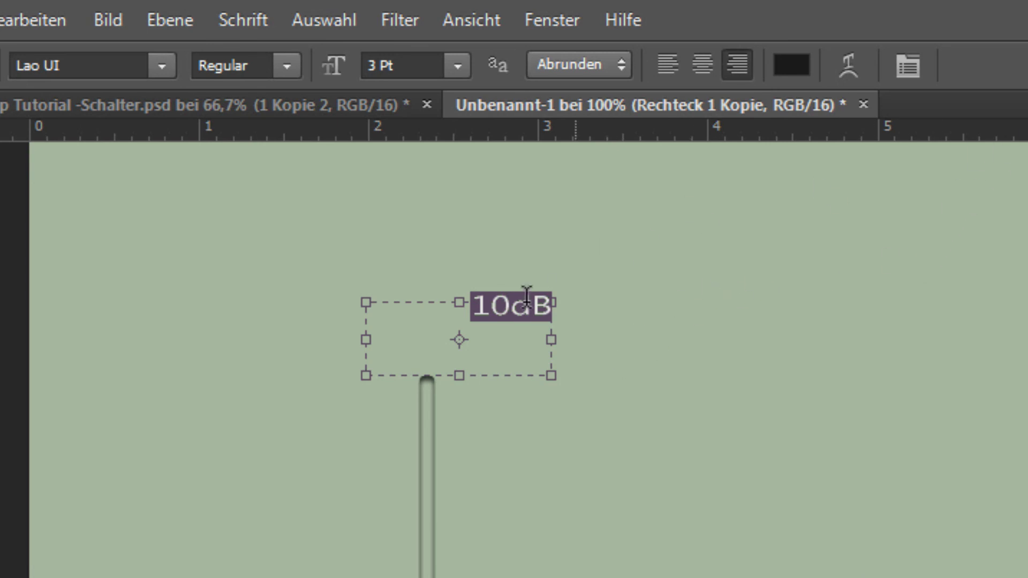
Step: Change the label to +10dB above the track and place a copy below it
click(477, 306)
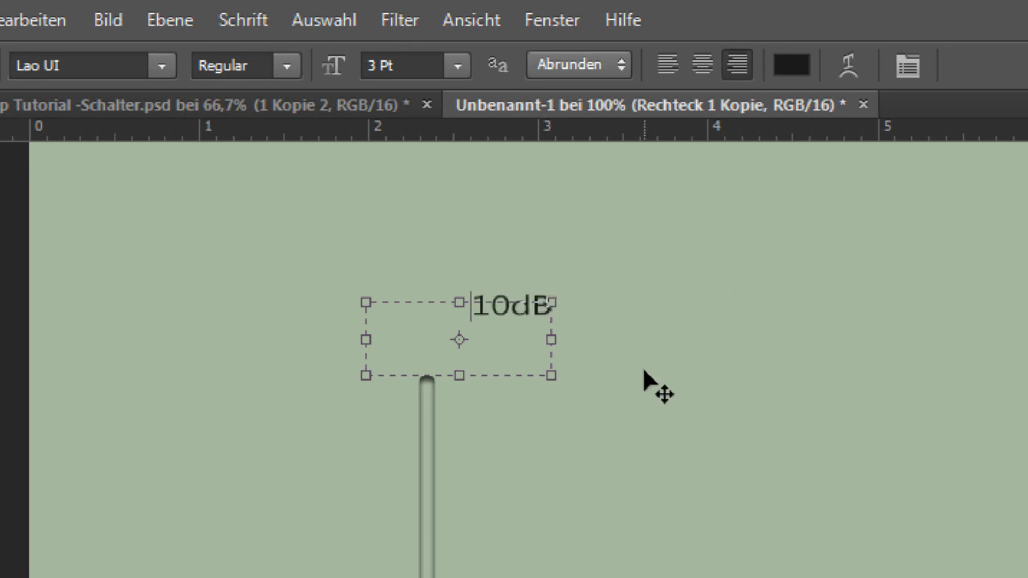
text(+)
key(ctrl+Return)
key(v)
mouse_move(483, 318)
mouse_down()
mouse_move(432, 335)
mouse_move(303, 219)
mouse_up()
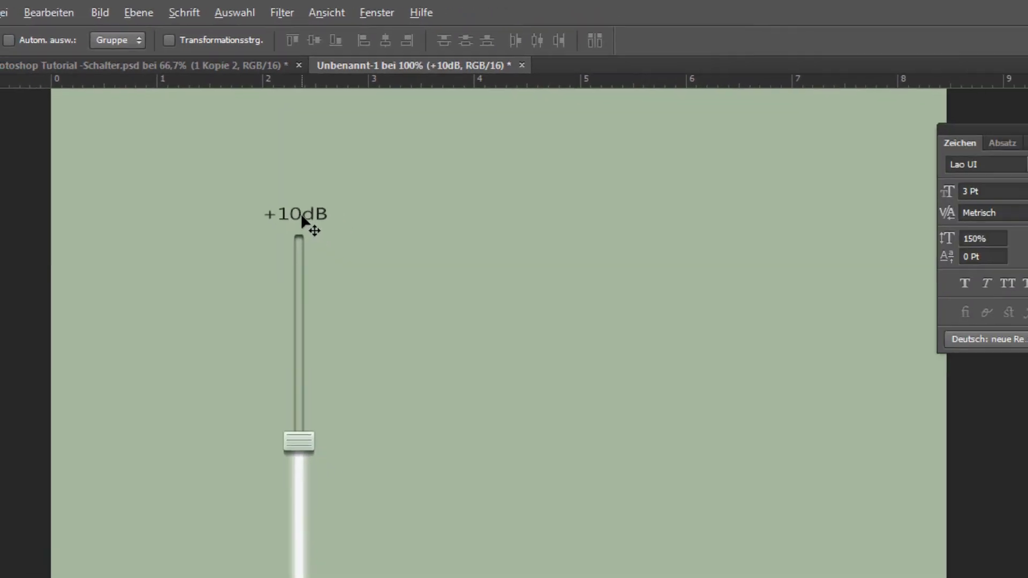
drag(223, 127, 230, 482)
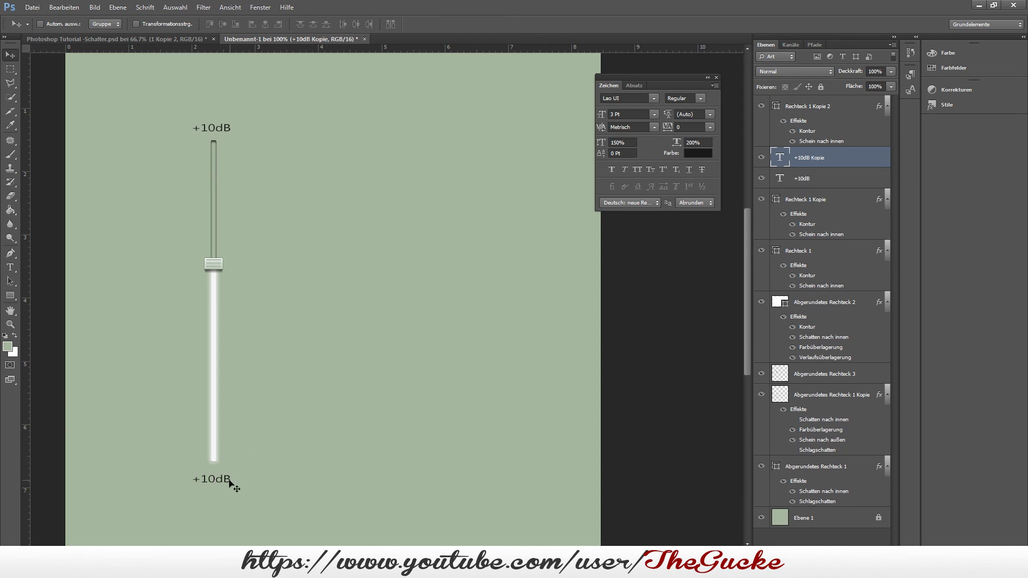
Step: Edit the lower label to read -10dB and view the canvas at 50%
click(10, 266)
click(225, 479)
text(-)
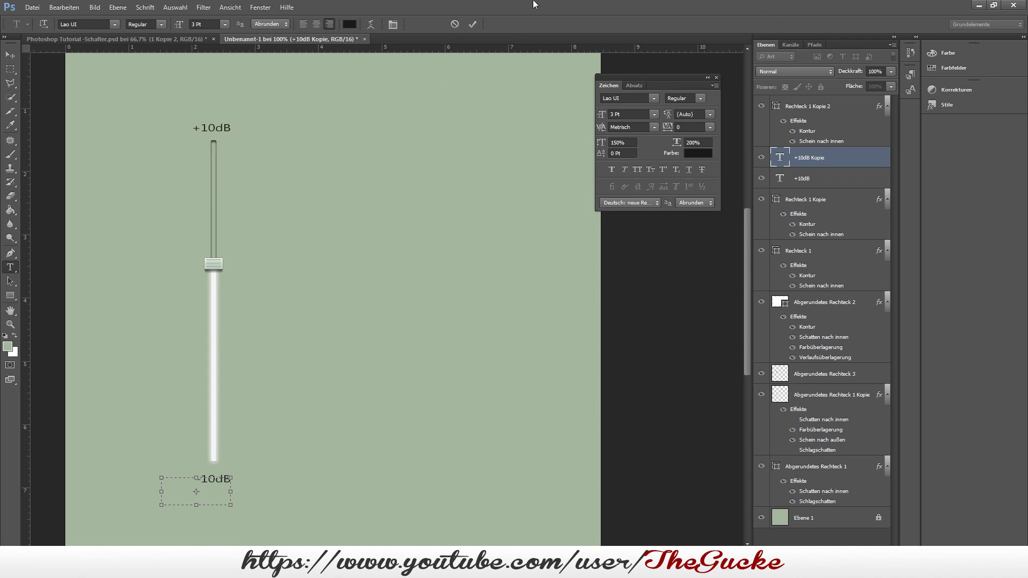
click(473, 24)
ctrl+alt+click(368, 307)
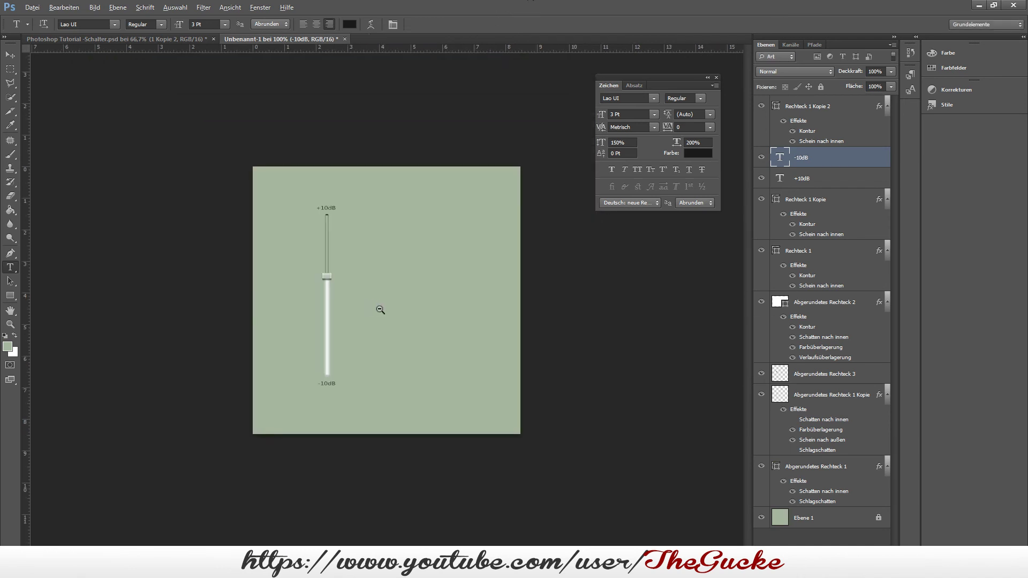
ctrl+alt+click(380, 309)
Step: Create Gruppe 1 and move all slider layers, down to Abgerundetes Rechteck 1, into it
key(ctrl+g)
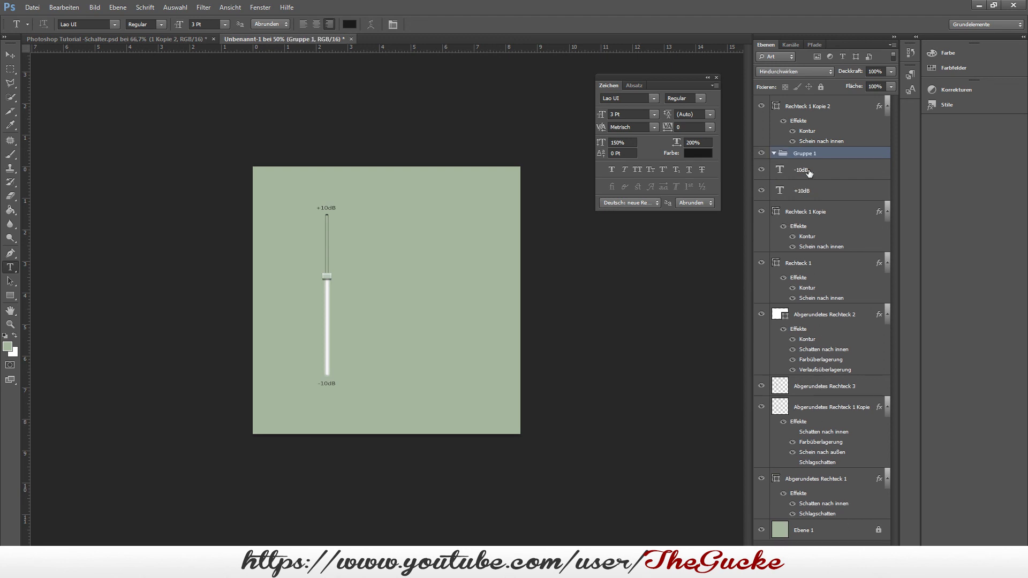
drag(837, 163, 833, 107)
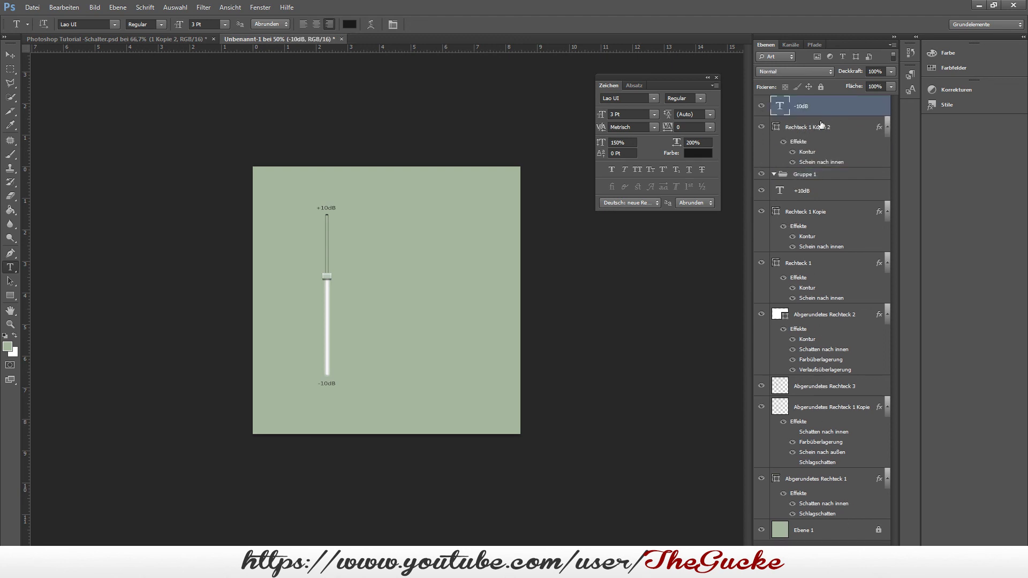
drag(812, 176, 813, 100)
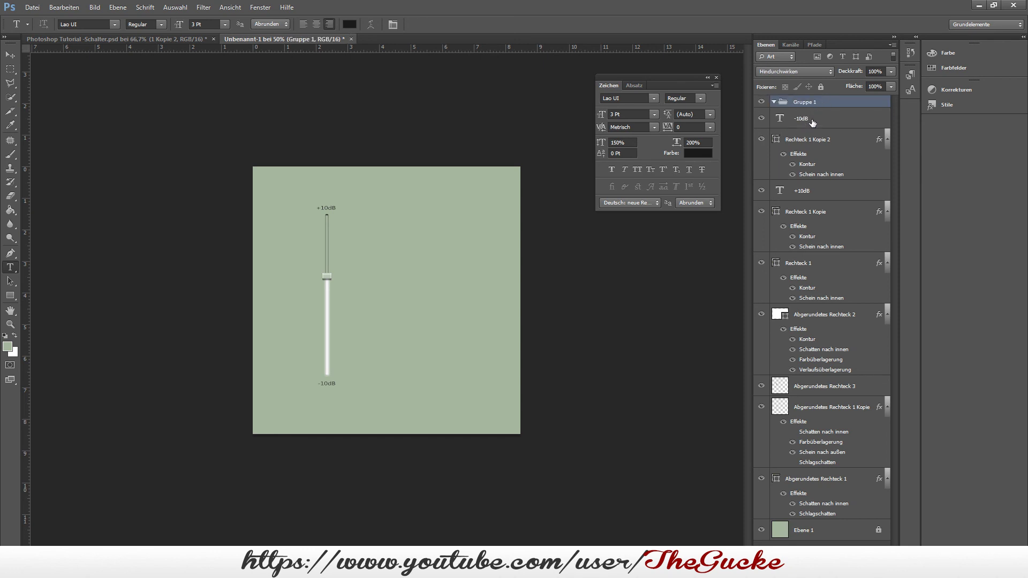
click(814, 119)
shift+click(842, 509)
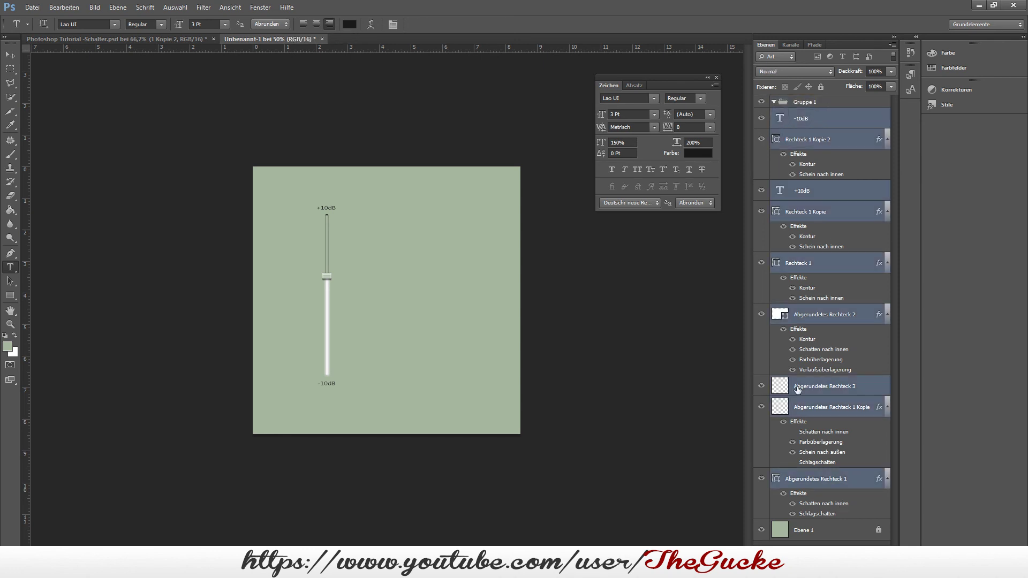
drag(812, 115, 811, 102)
Step: Duplicate Gruppe 1 twice and place the copies side by side, viewed at 100%
click(774, 101)
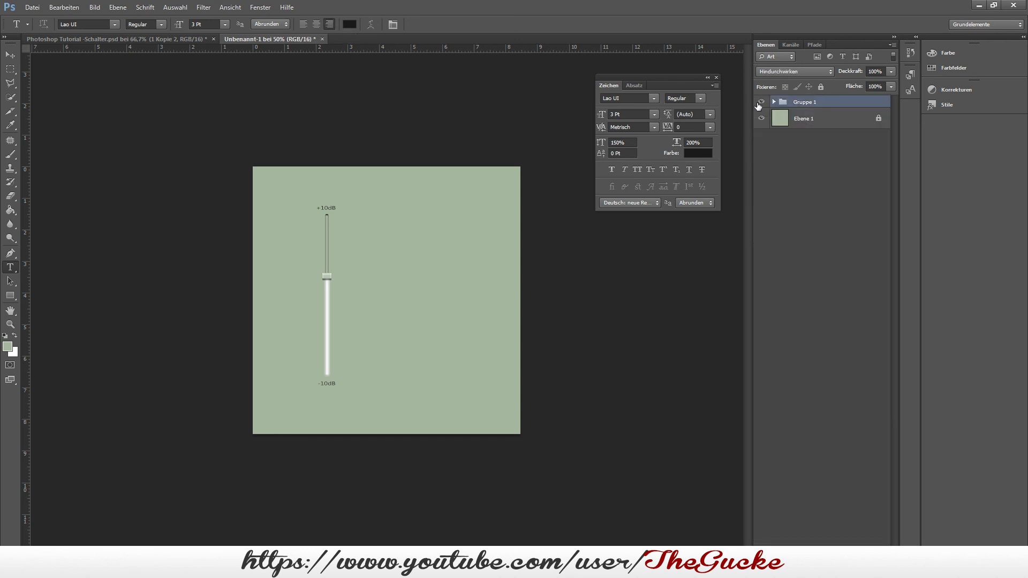
click(761, 102)
key(ctrl+j)
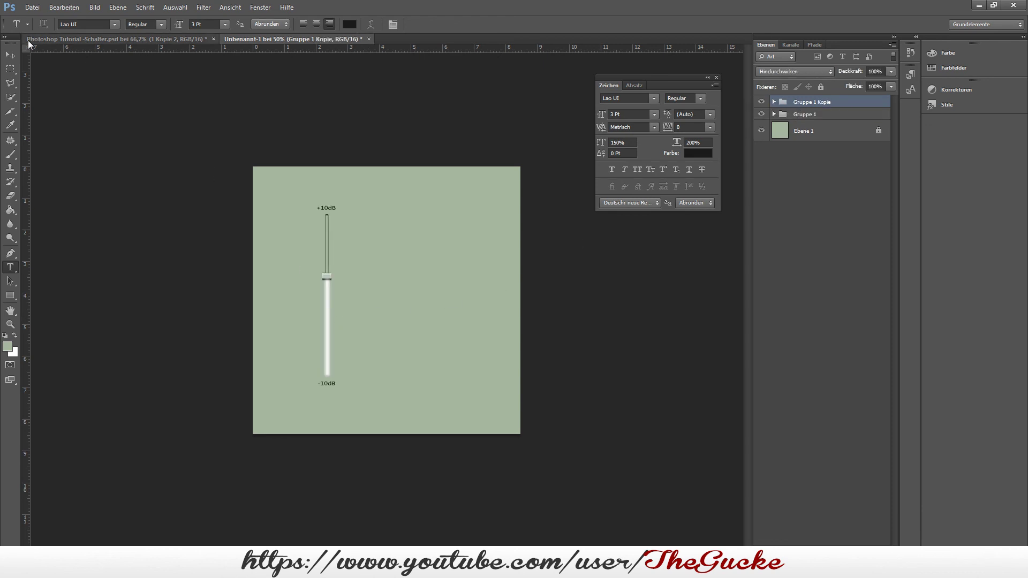
key(v)
drag(325, 297, 351, 297)
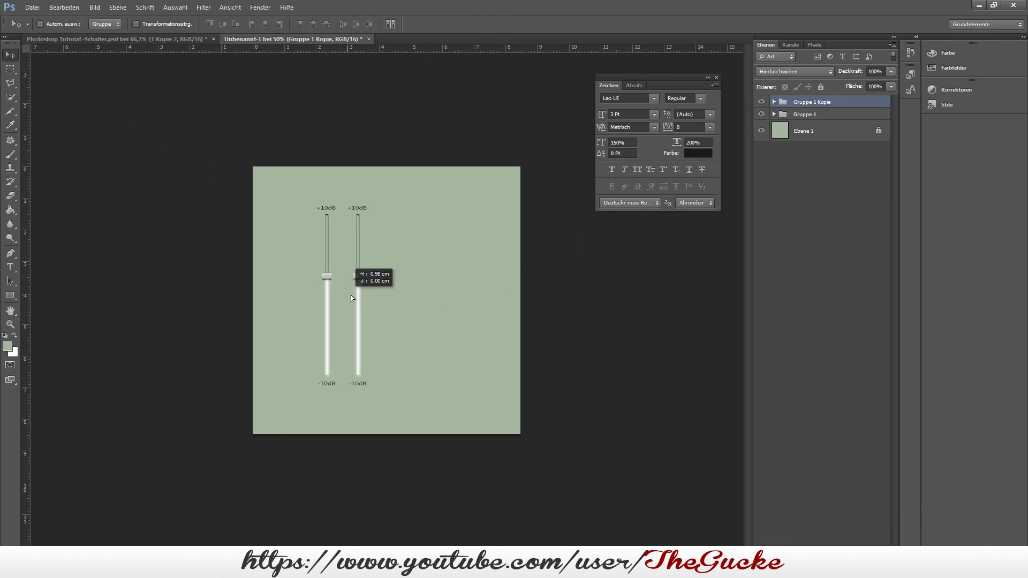
key(ctrl+j)
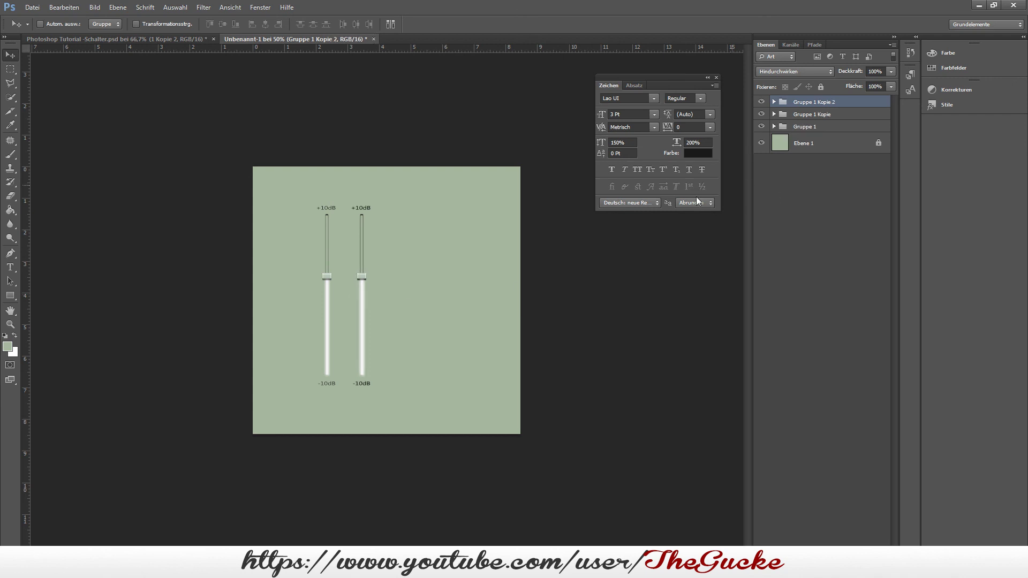
mouse_move(364, 327)
mouse_down()
mouse_move(400, 317)
mouse_move(442, 347)
mouse_up()
shift+click(813, 134)
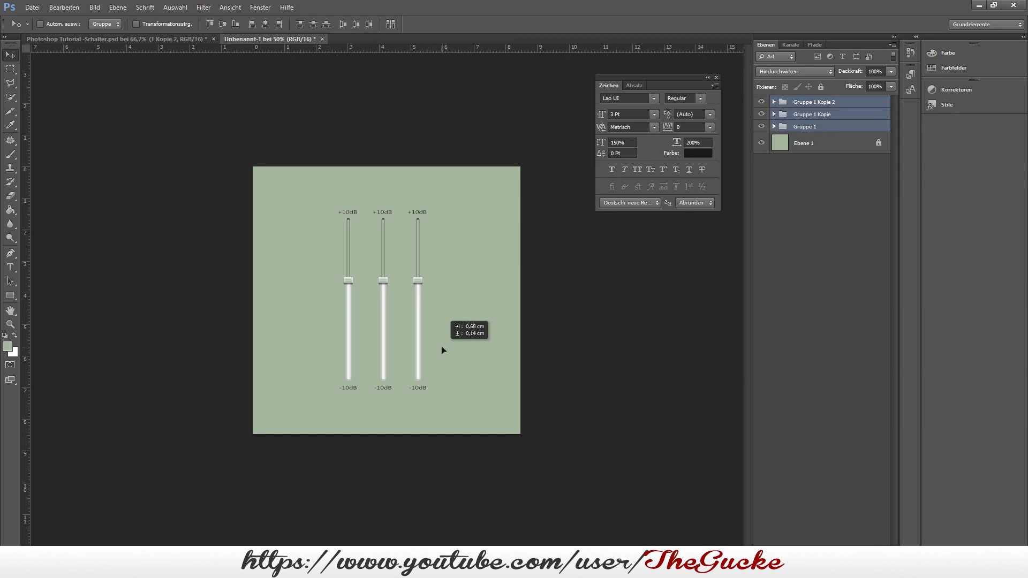
key(ctrl+plus)
key(ctrl+plus)
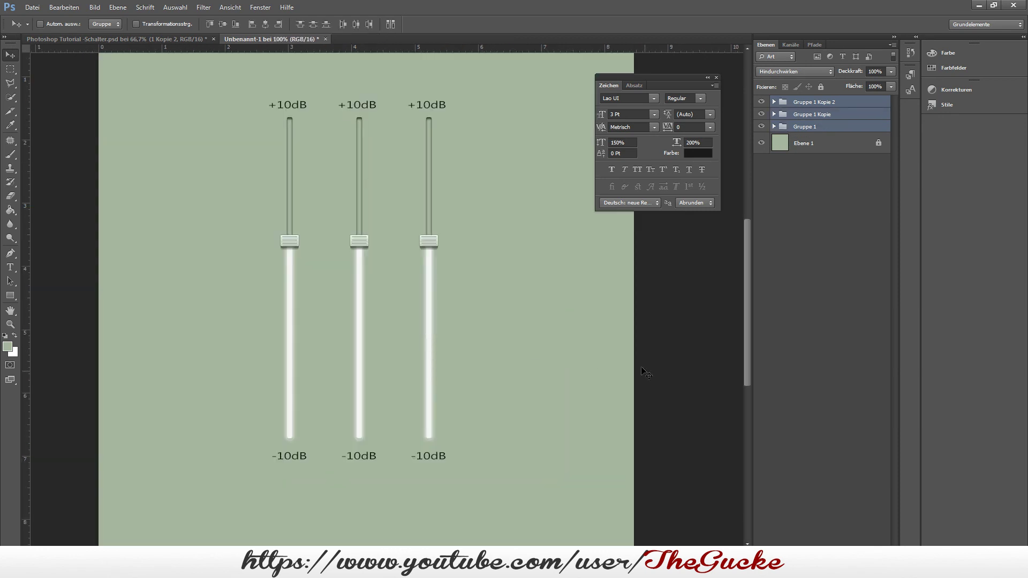
Step: Select the knob layers in Gruppe 1 Kopie and drag the middle knob upward
click(781, 114)
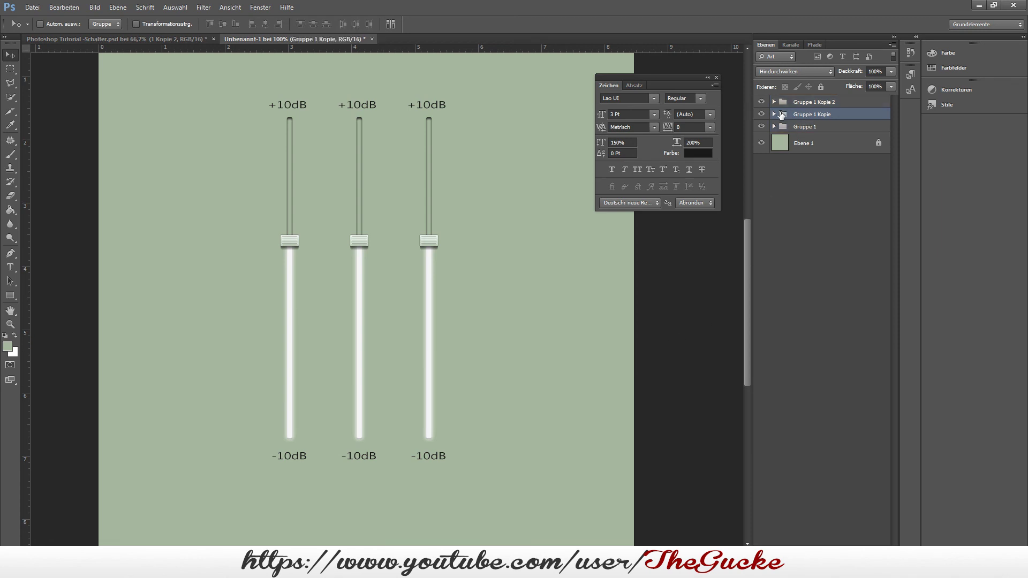
click(774, 114)
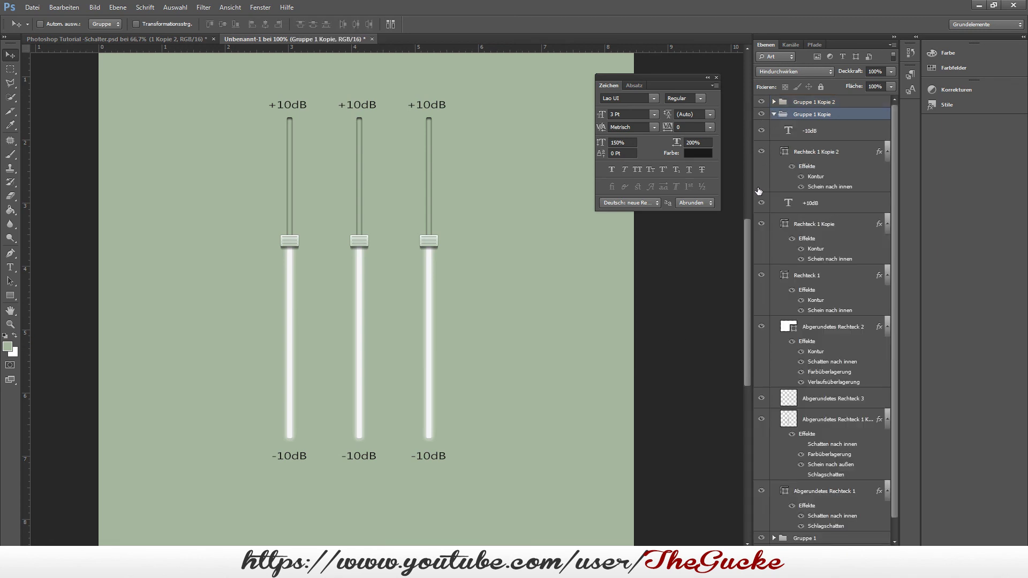
drag(783, 207, 786, 141)
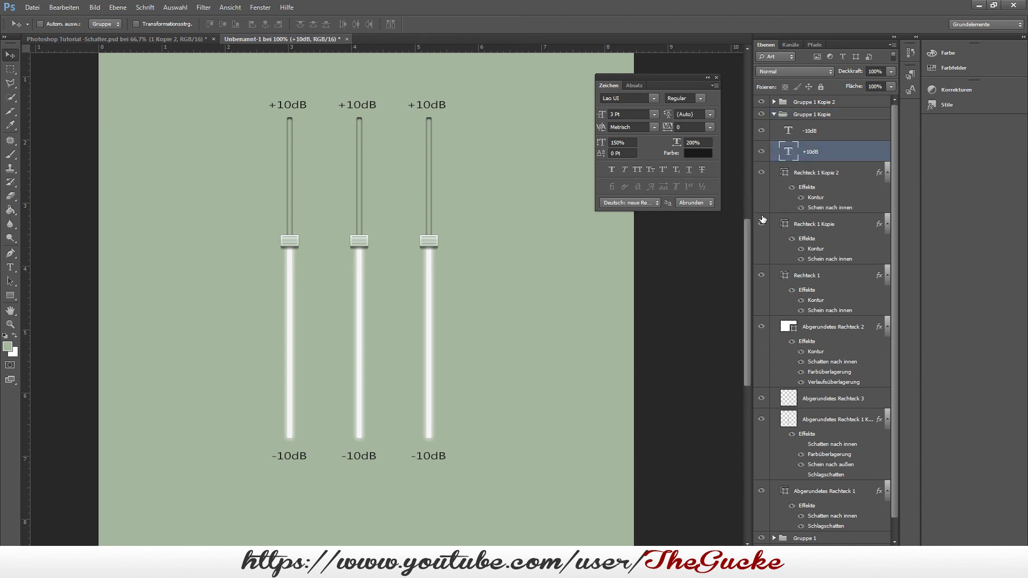
click(762, 327)
click(761, 420)
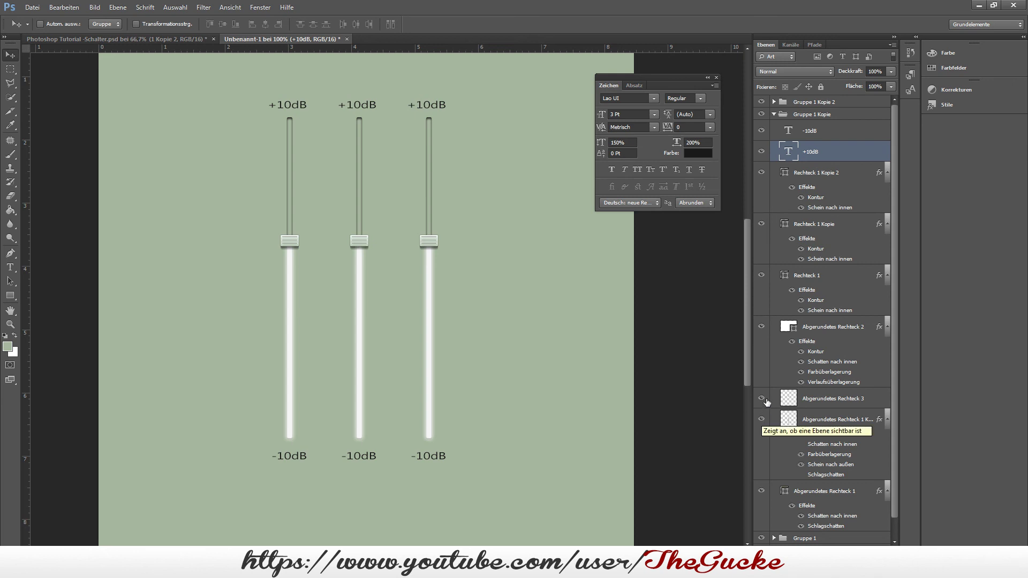
click(803, 399)
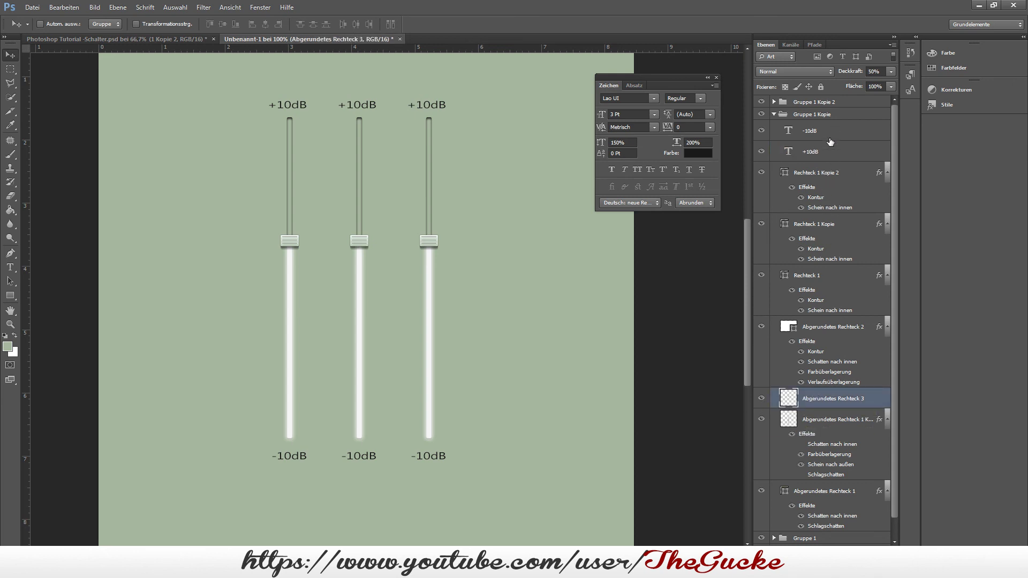
shift+click(819, 174)
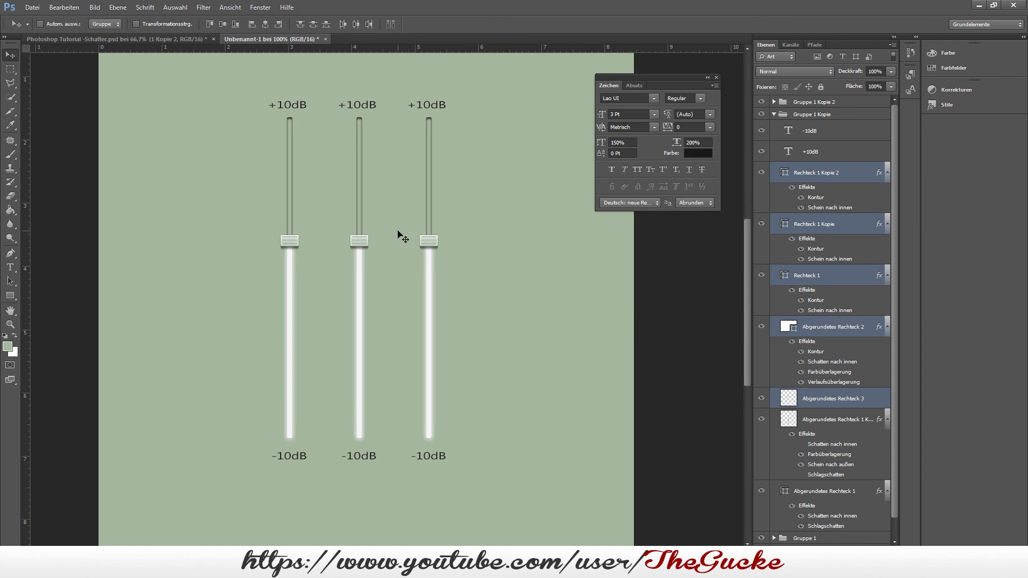
drag(359, 239, 360, 182)
Step: Stretch the middle slider's glowing fill up to the raised knob and zoom out
click(807, 424)
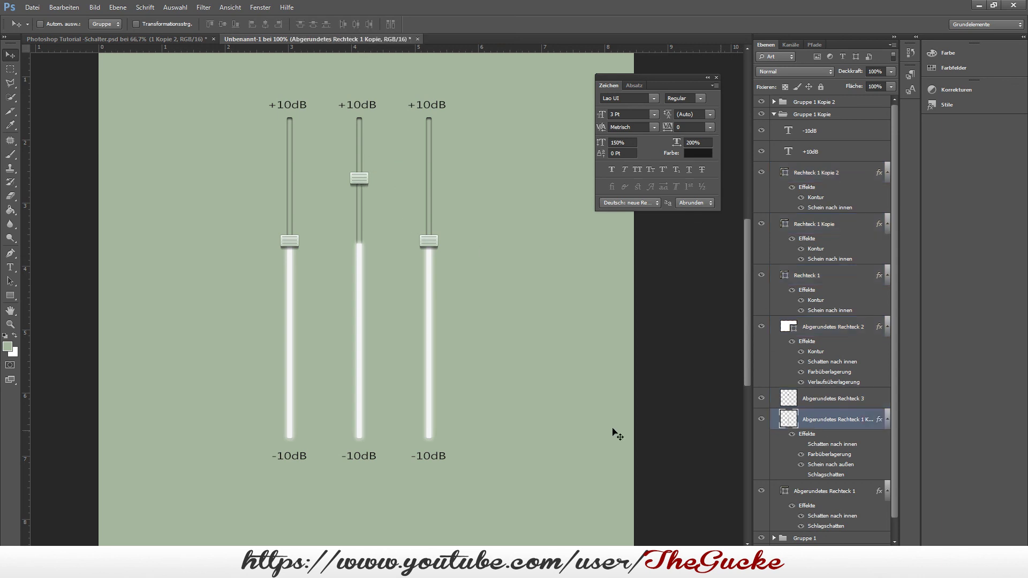
key(ctrl+t)
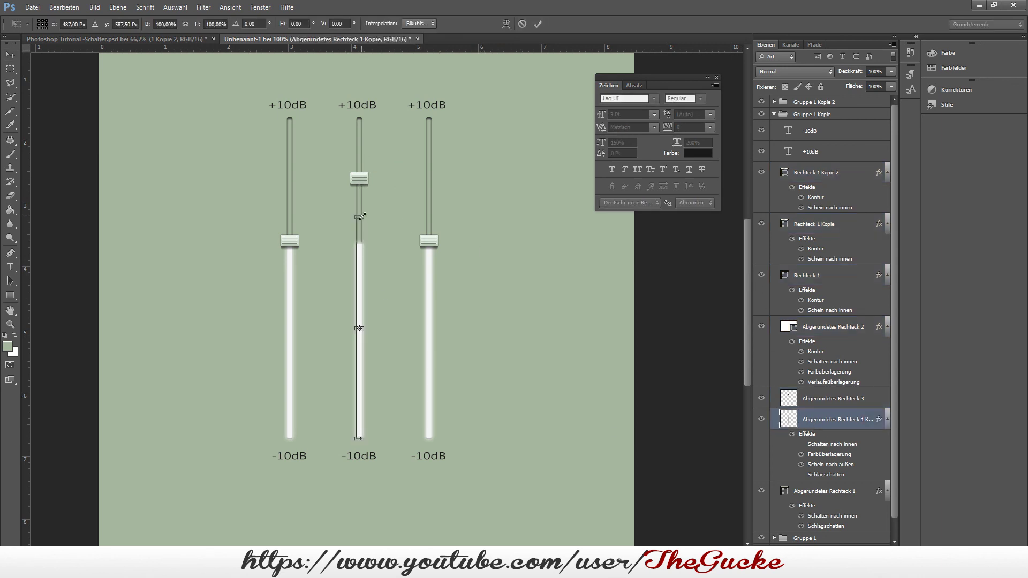
drag(359, 216, 363, 140)
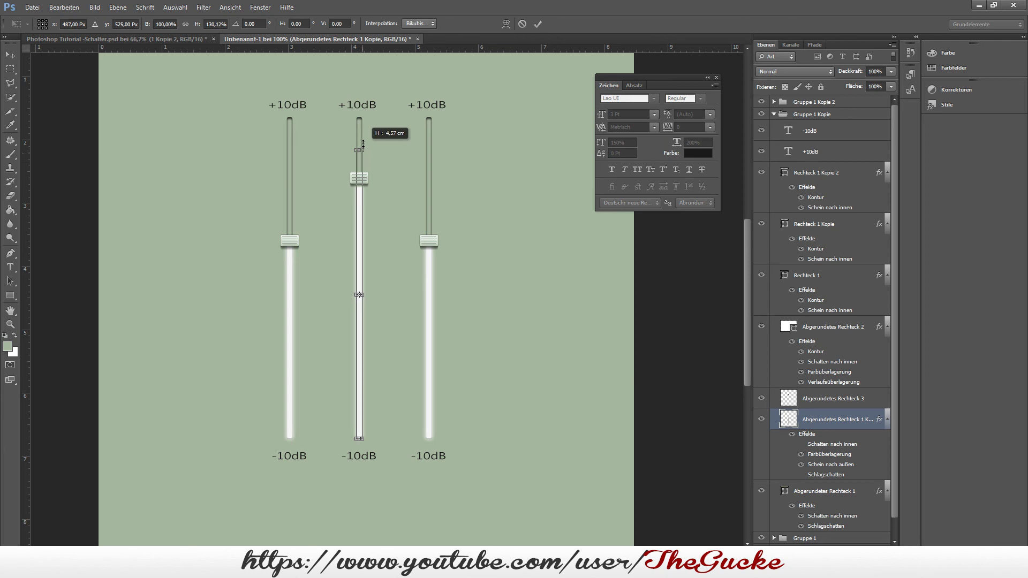
click(538, 24)
key(ctrl+minus)
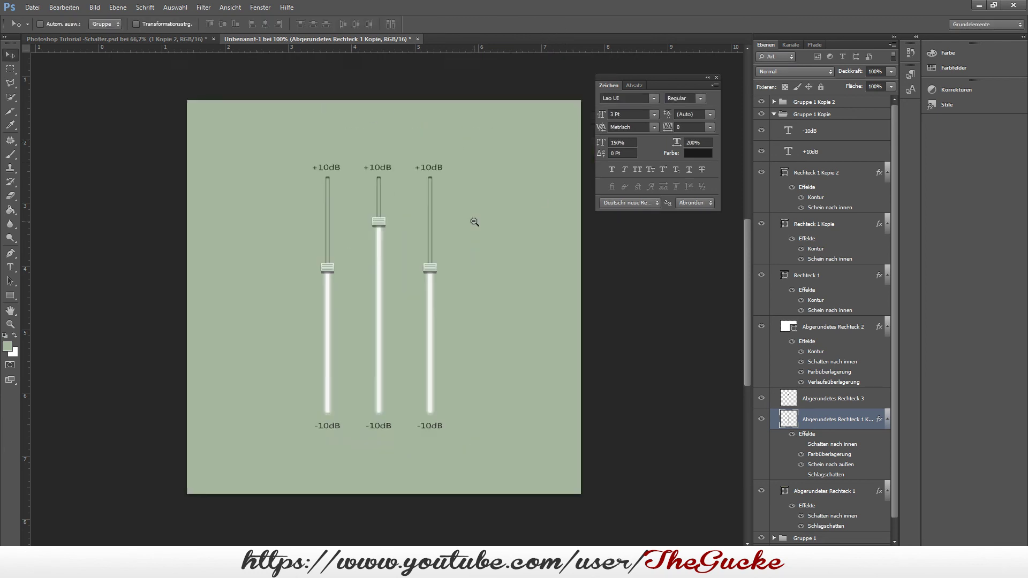
key(ctrl+minus)
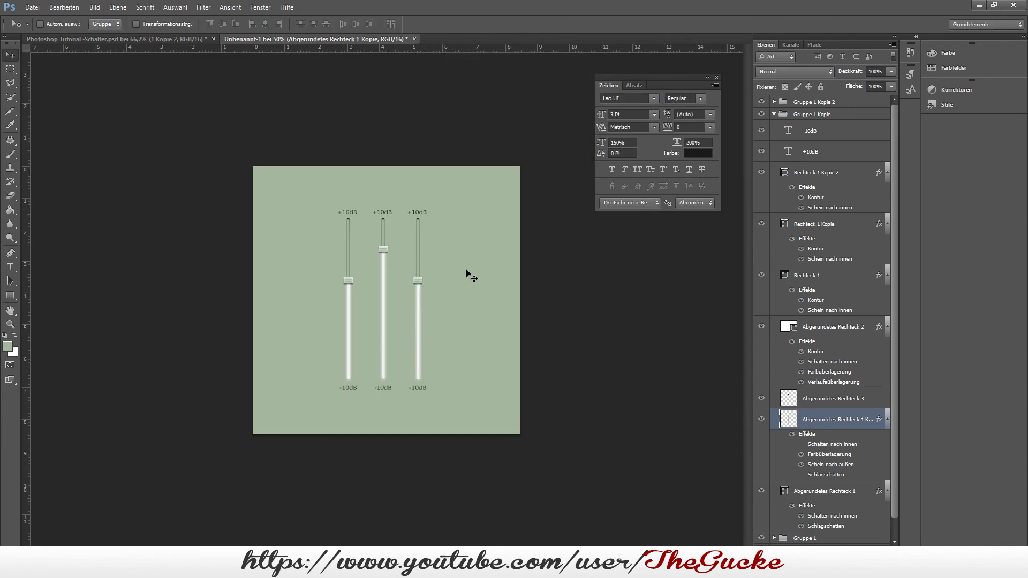